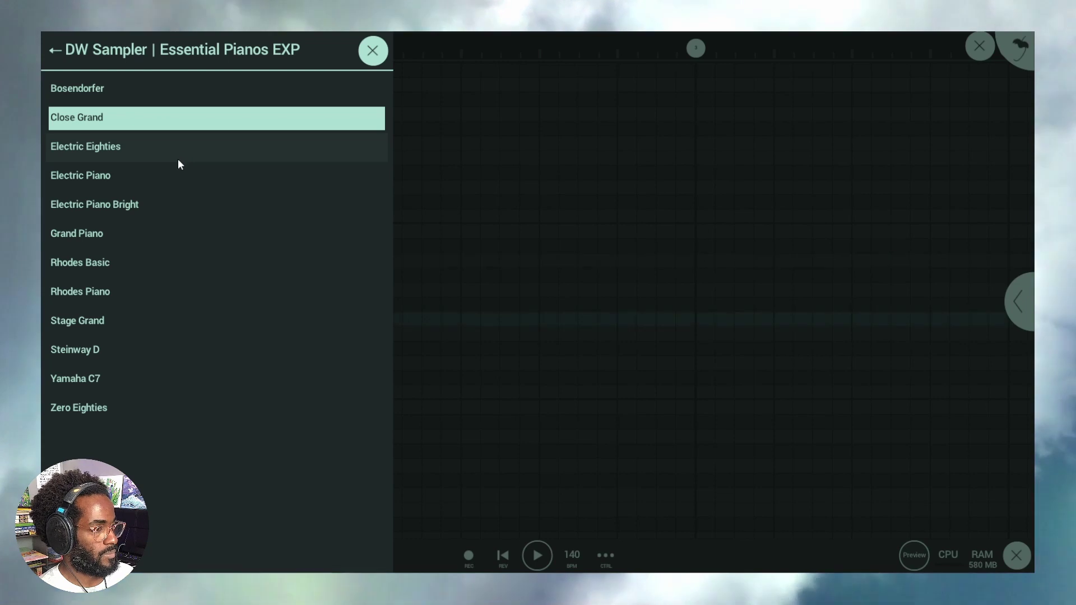
# Step: Leave the instrument preset list and audition the major scales on D, D#, E and C in the scale selector
pyautogui.click(372, 52)
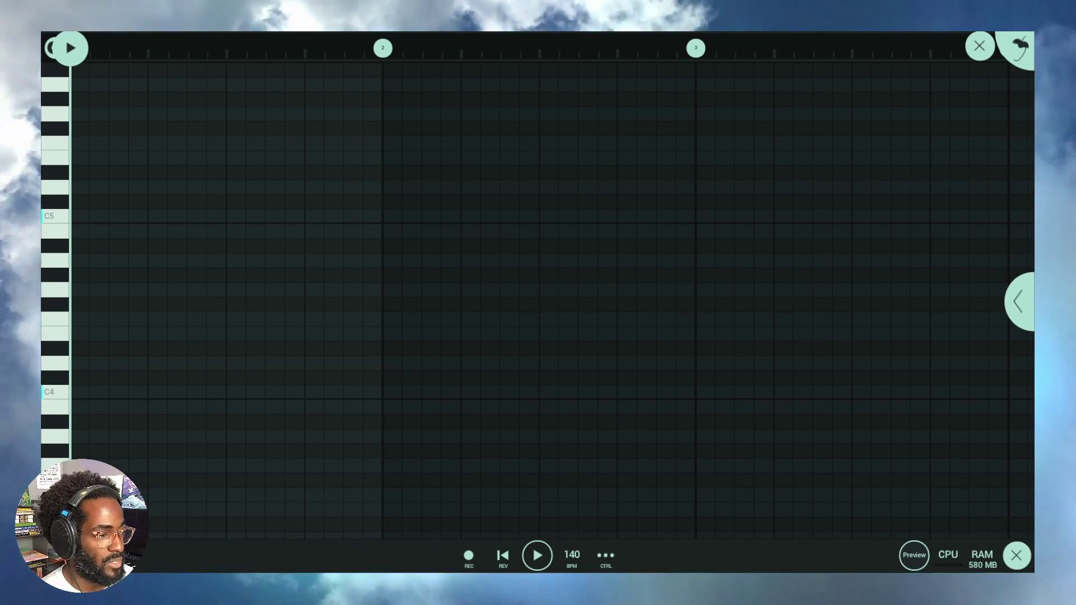
pyautogui.click(1019, 48)
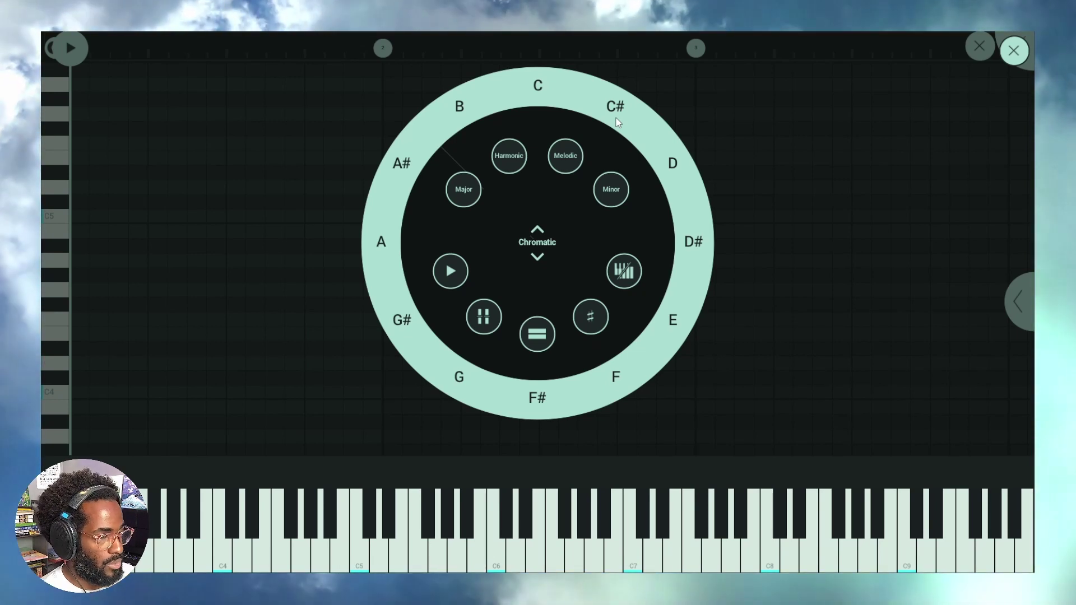
pyautogui.click(672, 168)
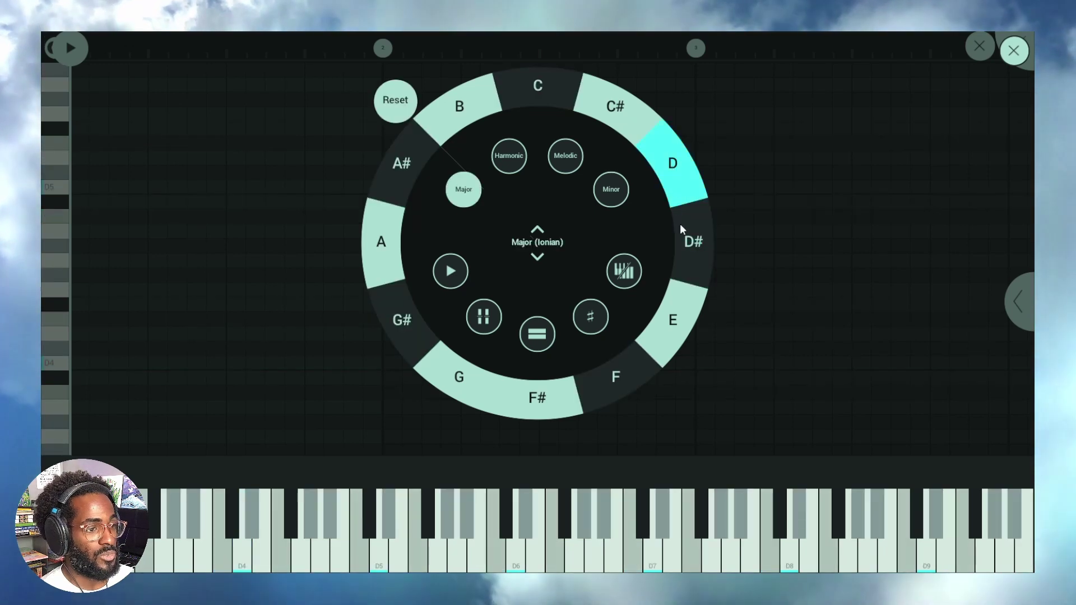
pyautogui.click(456, 279)
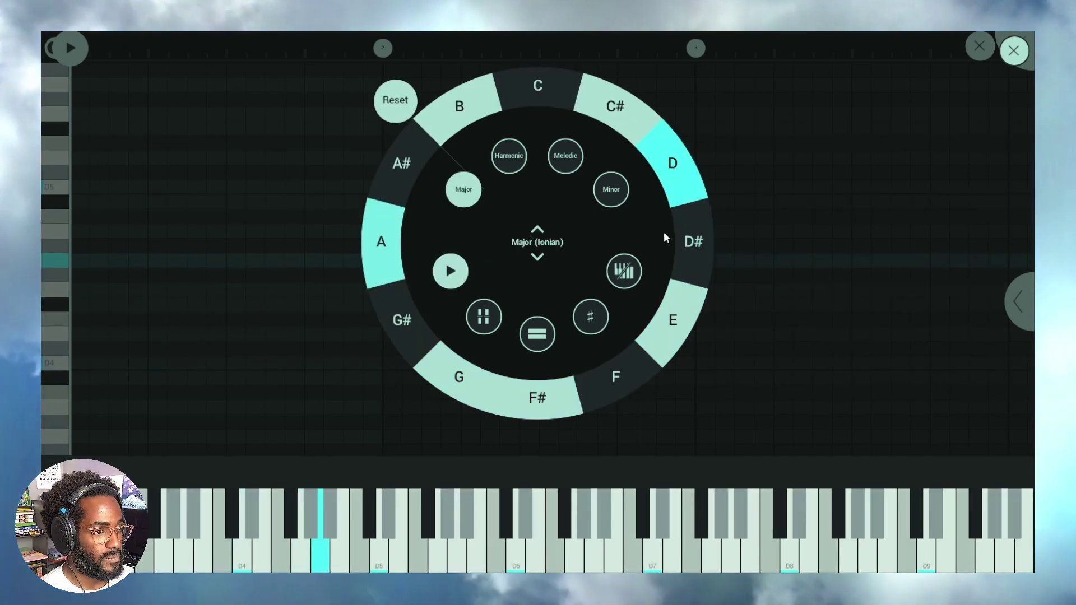
pyautogui.click(692, 236)
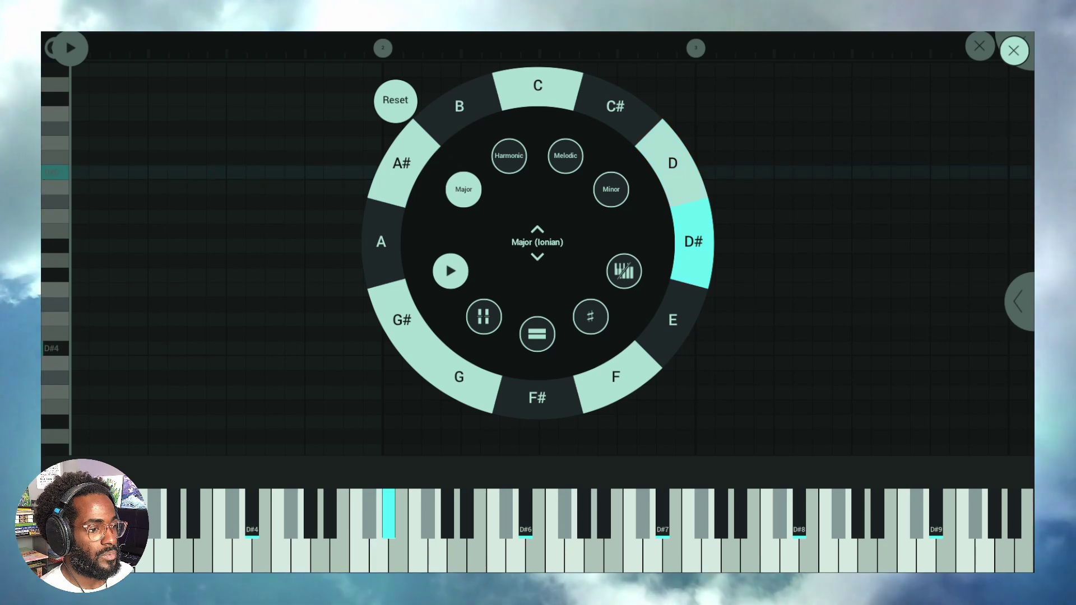
pyautogui.click(672, 335)
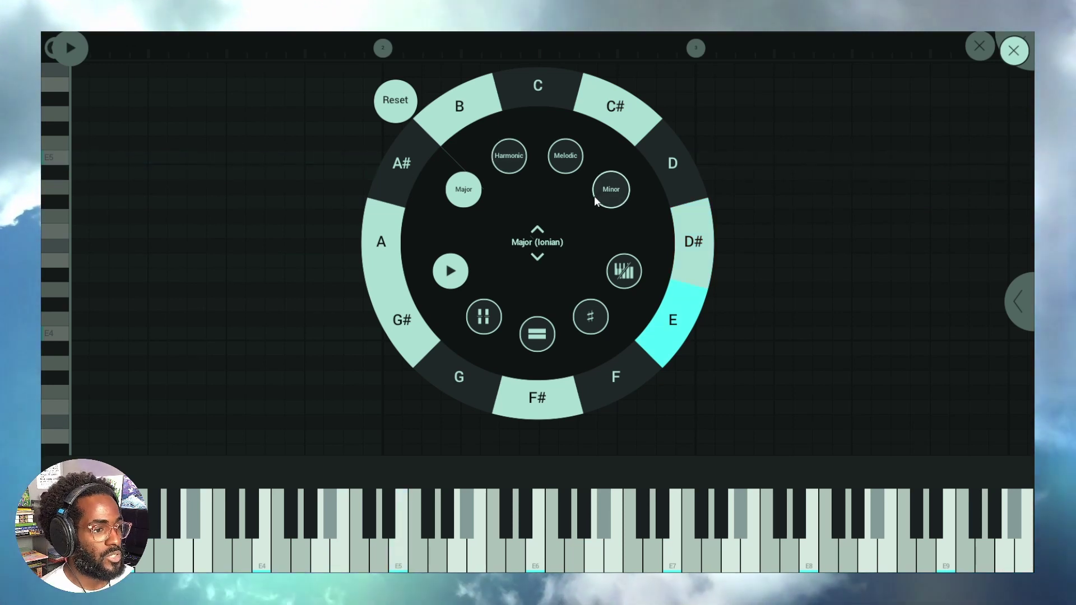
pyautogui.click(527, 97)
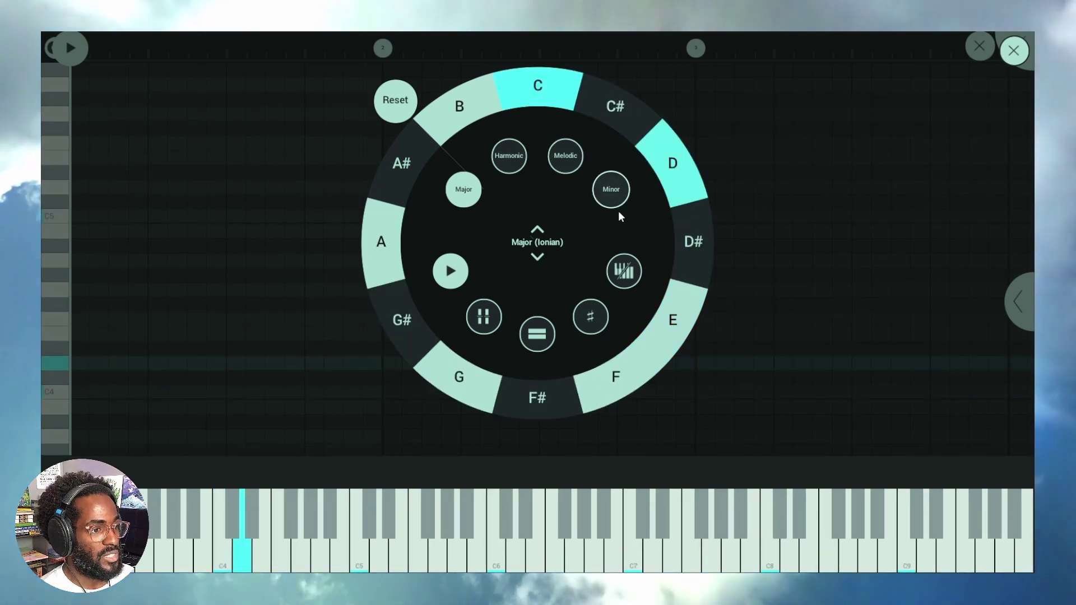
# Step: Set the piano roll scale to Minor Natural (Aeolian) with E as the root note
pyautogui.click(616, 188)
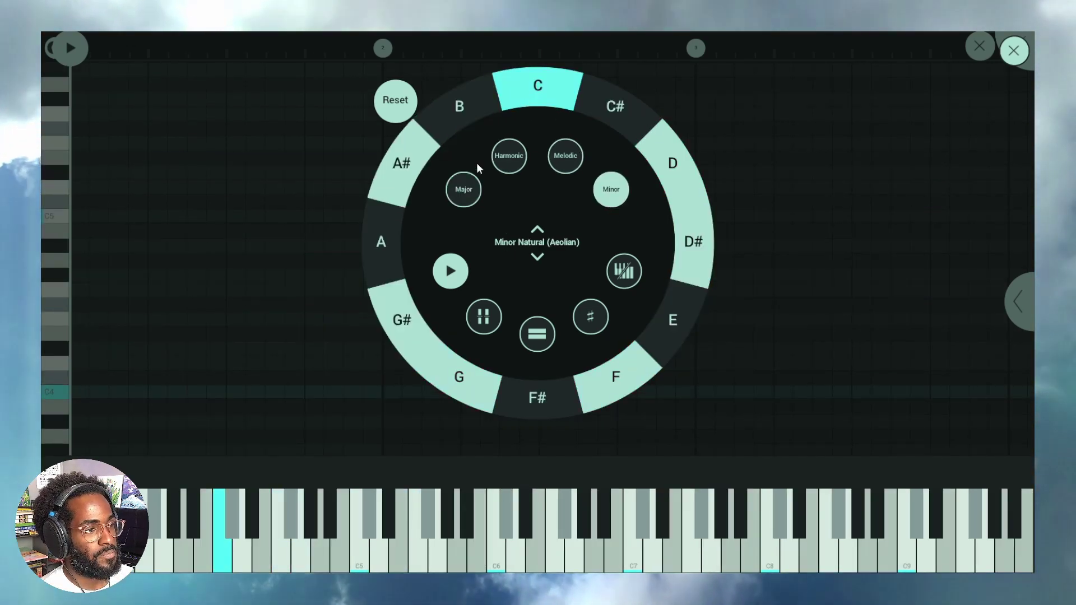
pyautogui.click(411, 175)
pyautogui.click(374, 230)
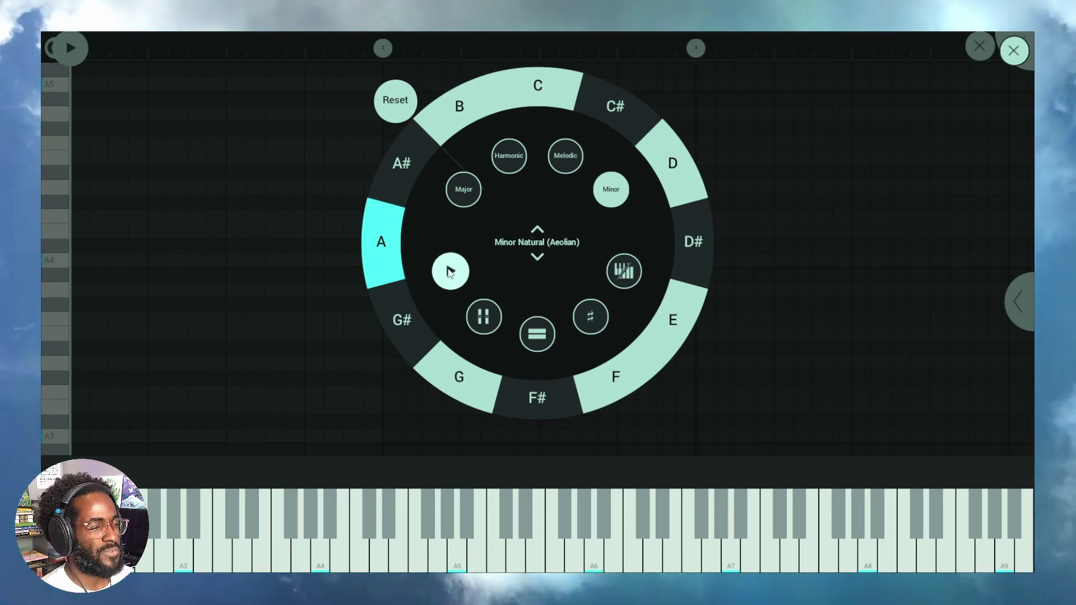
pyautogui.click(653, 344)
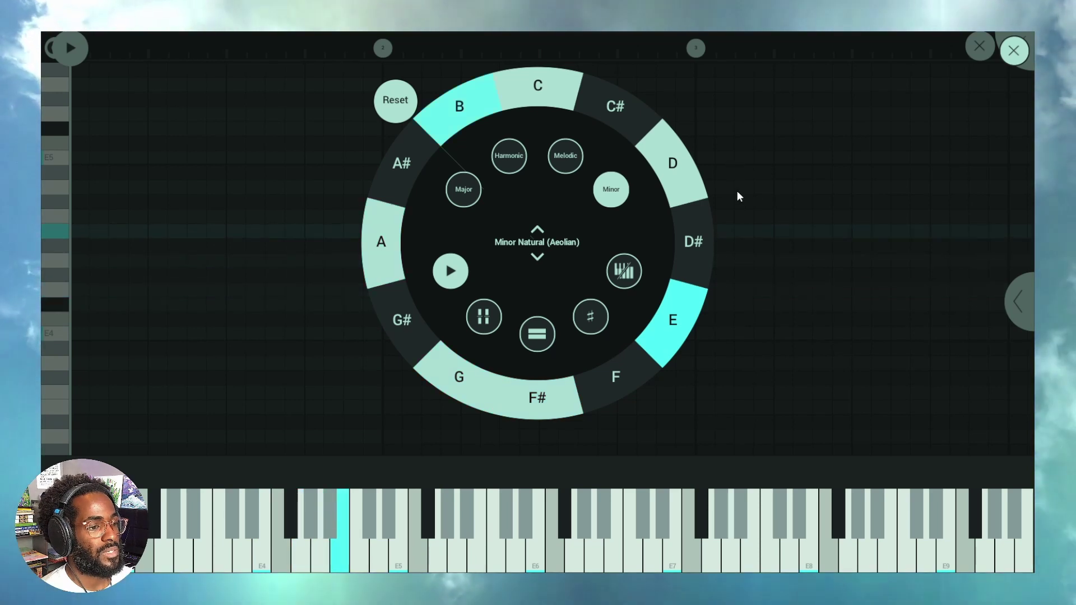
pyautogui.click(770, 156)
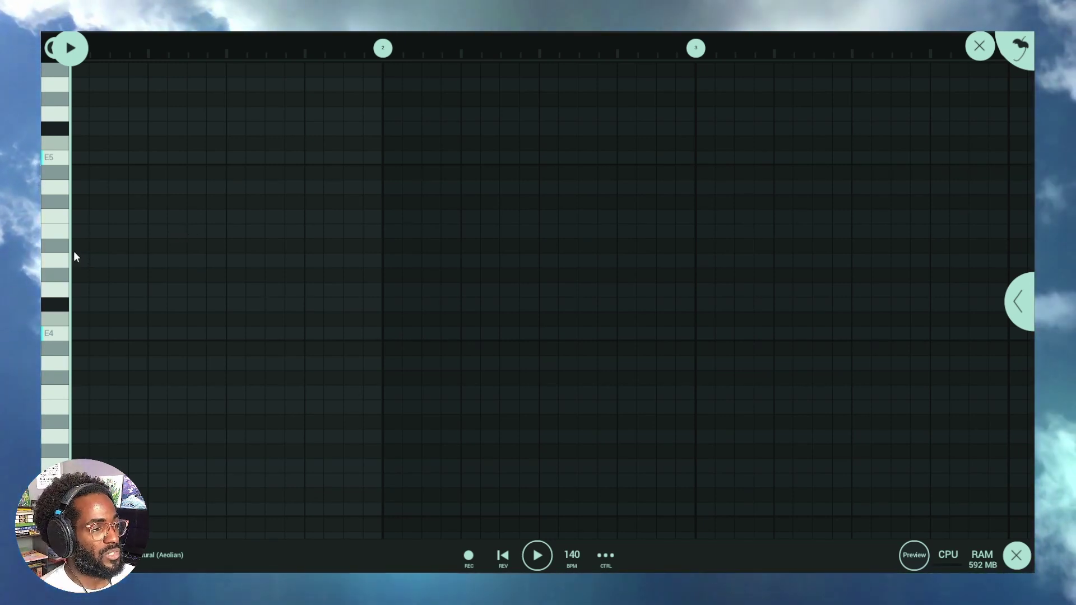
# Step: Place a one-beat E2 note at the start of bar 1 in the piano roll
pyautogui.scroll(-3, 73, 255)
pyautogui.scroll(-2, 70, 265)
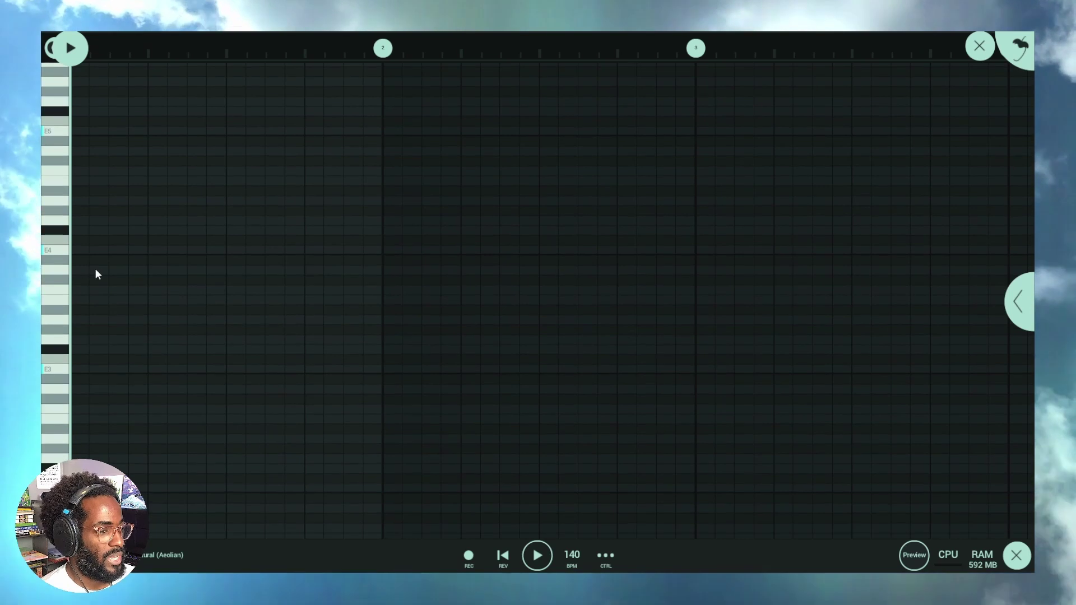
pyautogui.scroll(-1, 319, 224)
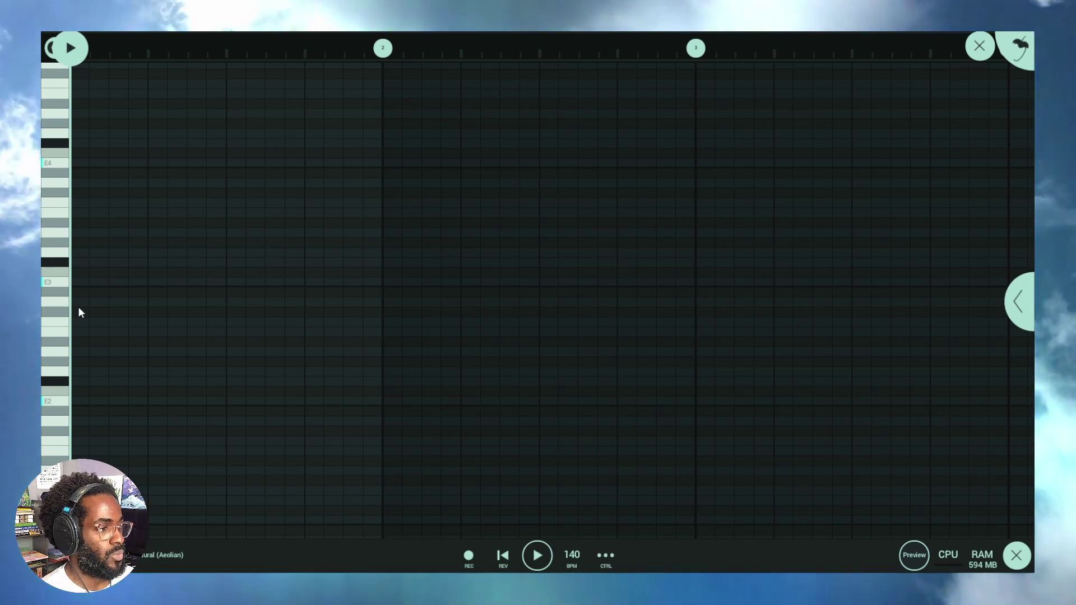
pyautogui.scroll(1, 59, 352)
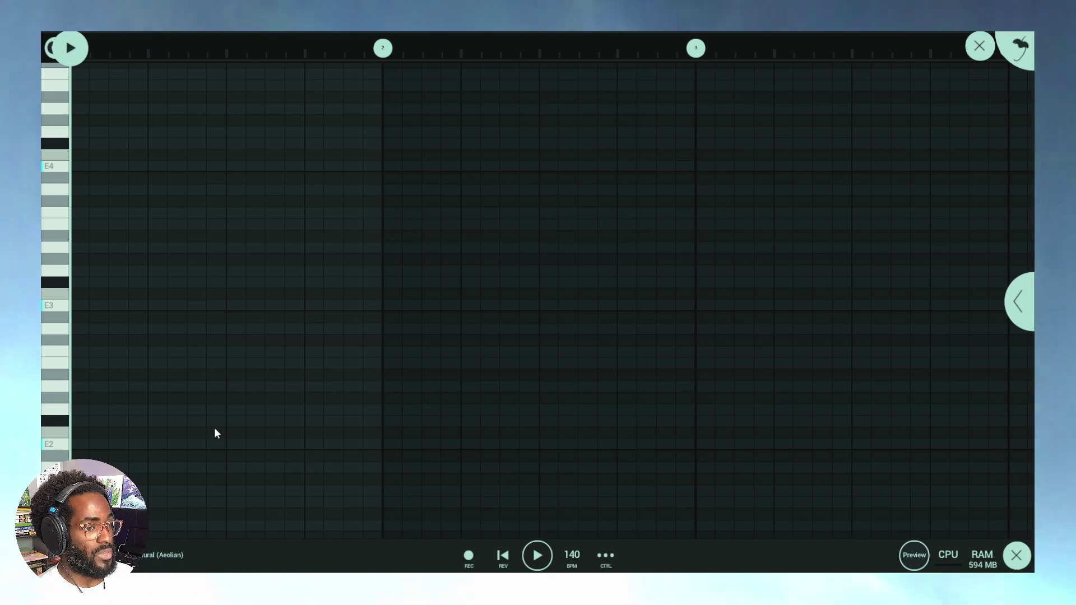
pyautogui.click(75, 409)
pyautogui.moveTo(85, 411); pyautogui.dragTo(95, 453)
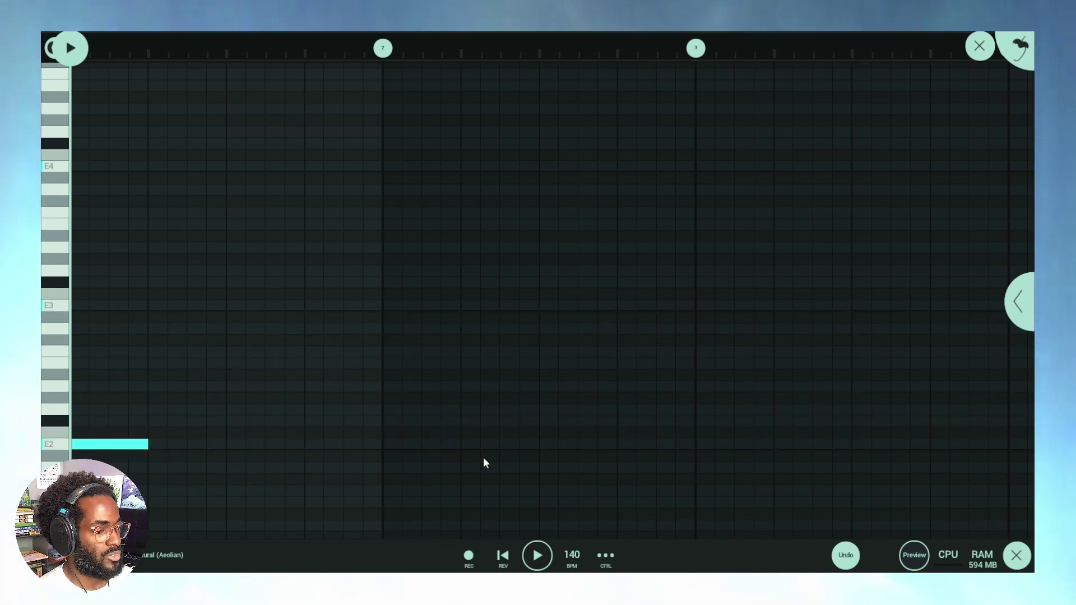
# Step: Lower the project tempo to 130 BPM
pyautogui.click(572, 556)
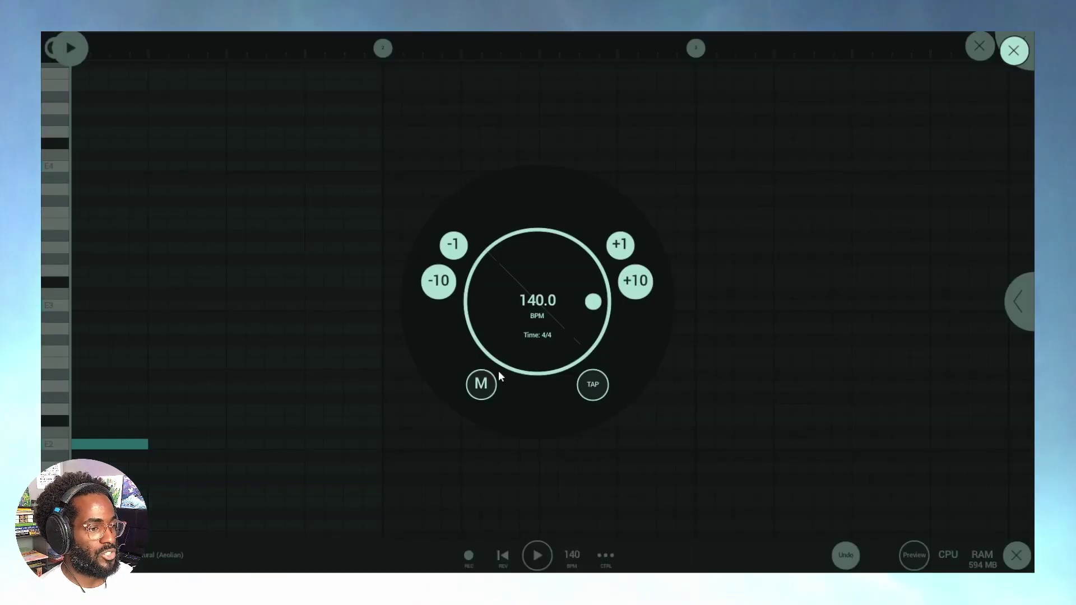
pyautogui.click(438, 280)
pyautogui.click(355, 466)
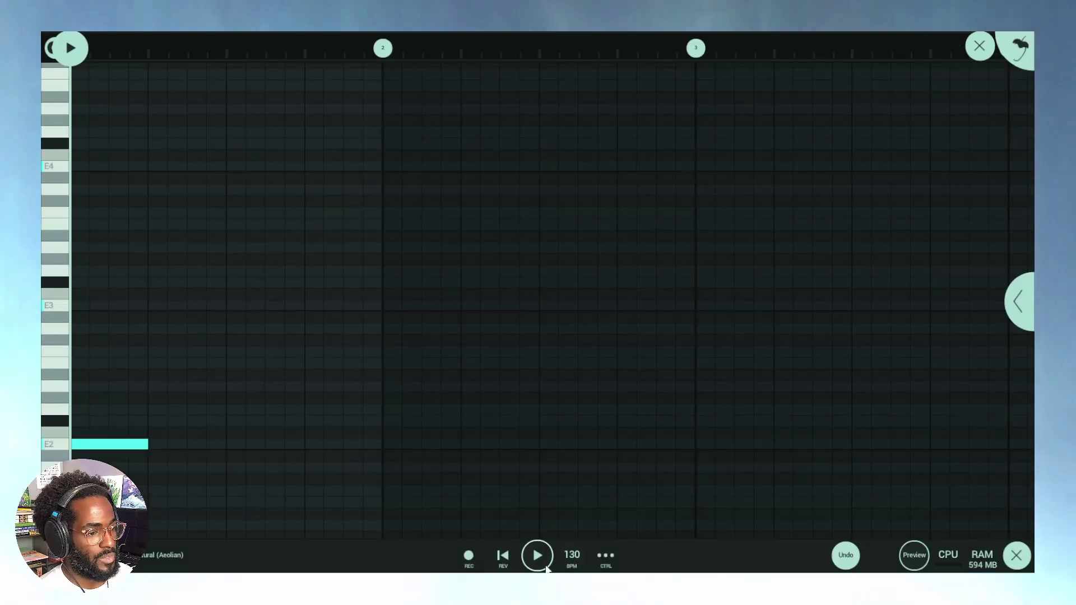
# Step: Start playback and add G2 on bar 1 beat 3, F#2 and A2 on bar 2 beats 1 and 3, and F#2 above the opening E2
pyautogui.click(537, 555)
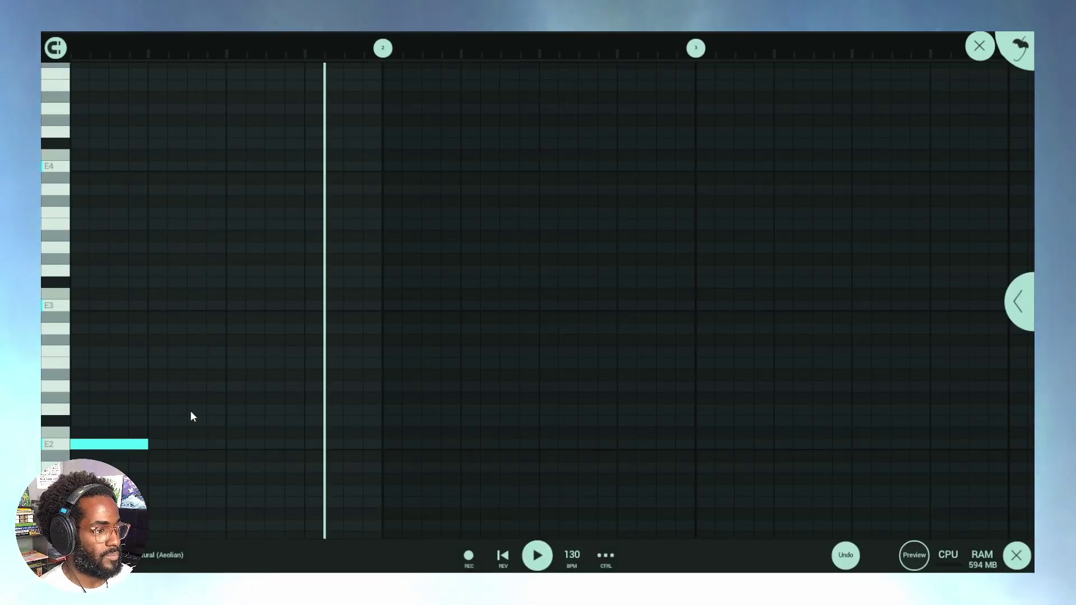
pyautogui.click(232, 409)
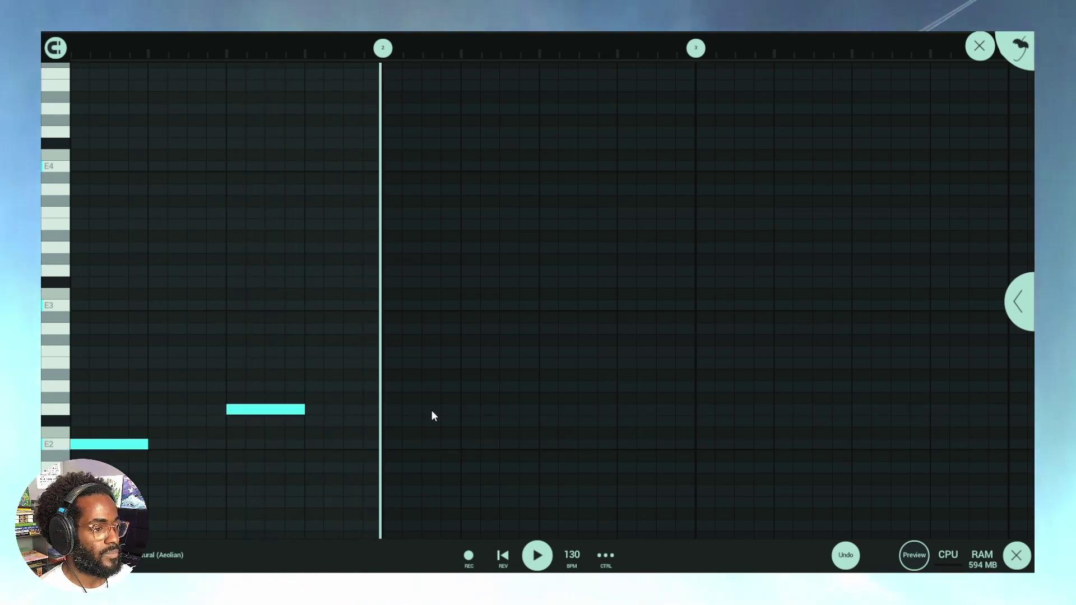
pyautogui.click(391, 424)
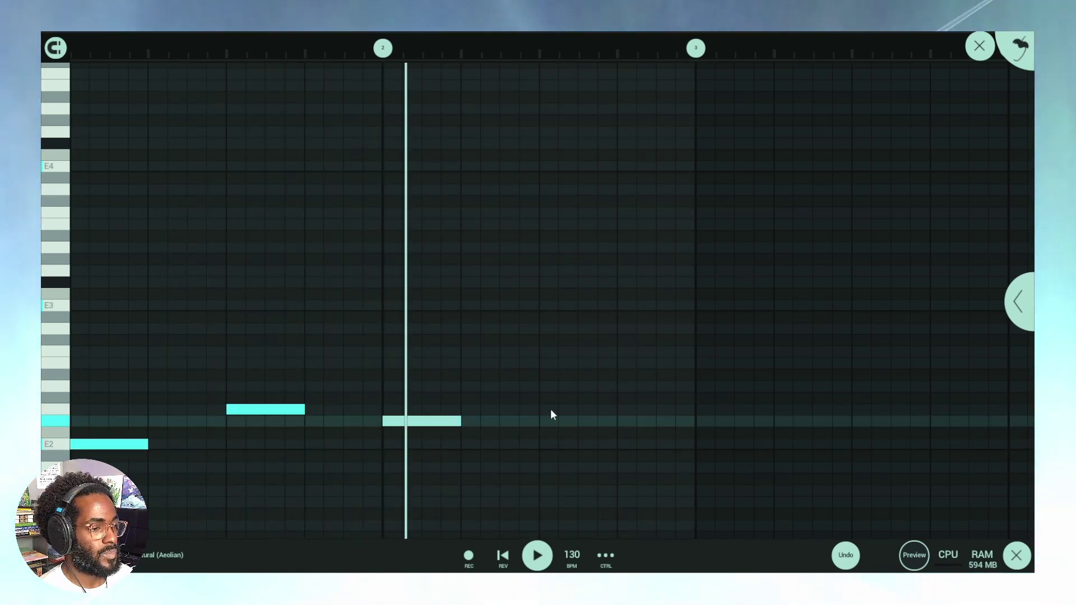
pyautogui.click(541, 387)
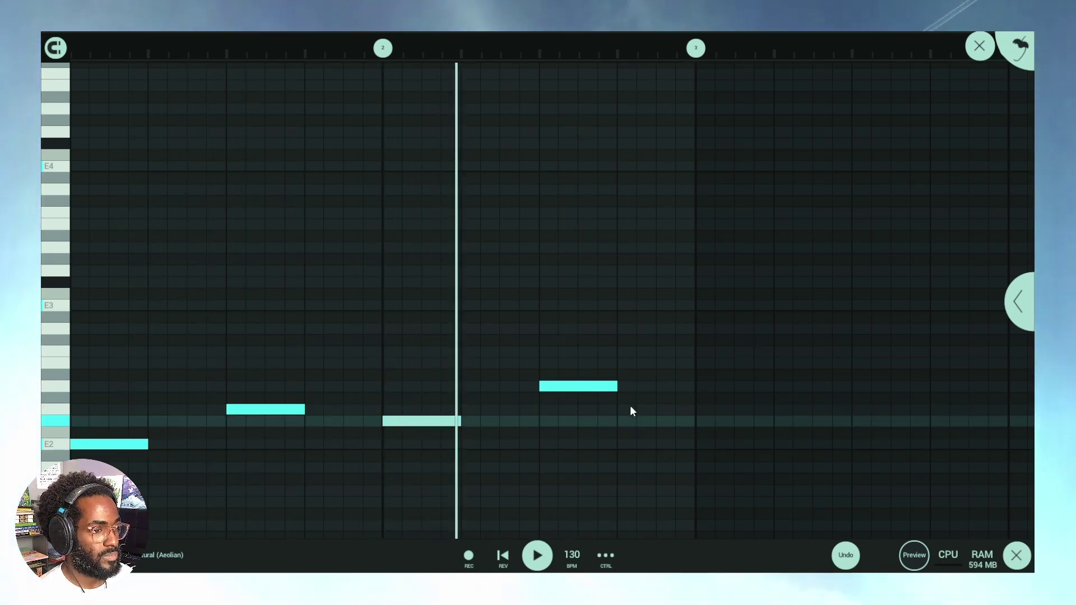
pyautogui.moveTo(461, 424)
pyautogui.mouseDown()
pyautogui.moveTo(528, 424)
pyautogui.moveTo(474, 424)
pyautogui.mouseUp()
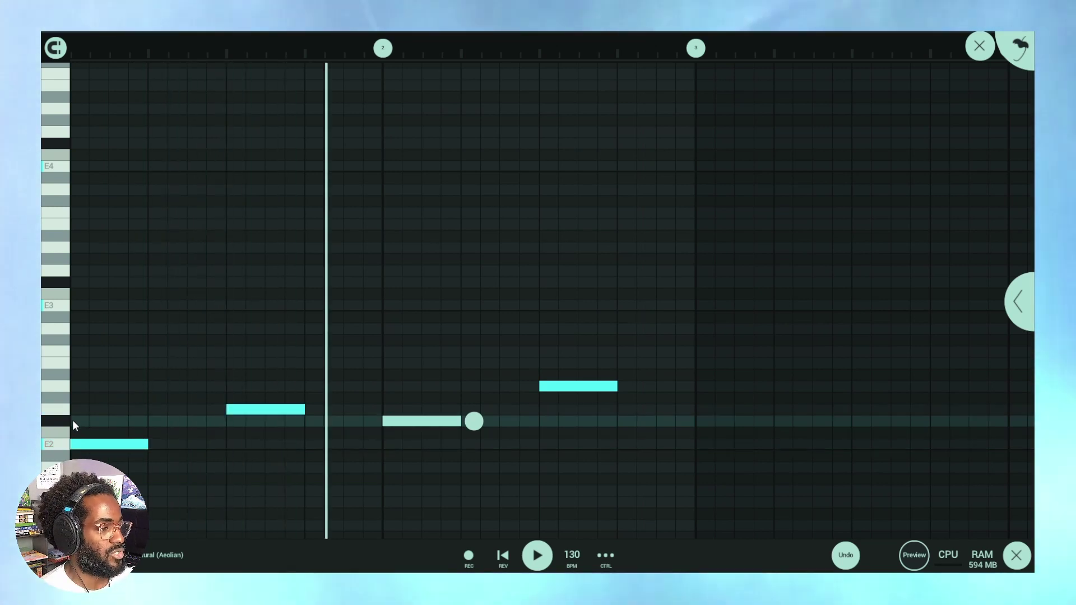
pyautogui.click(76, 420)
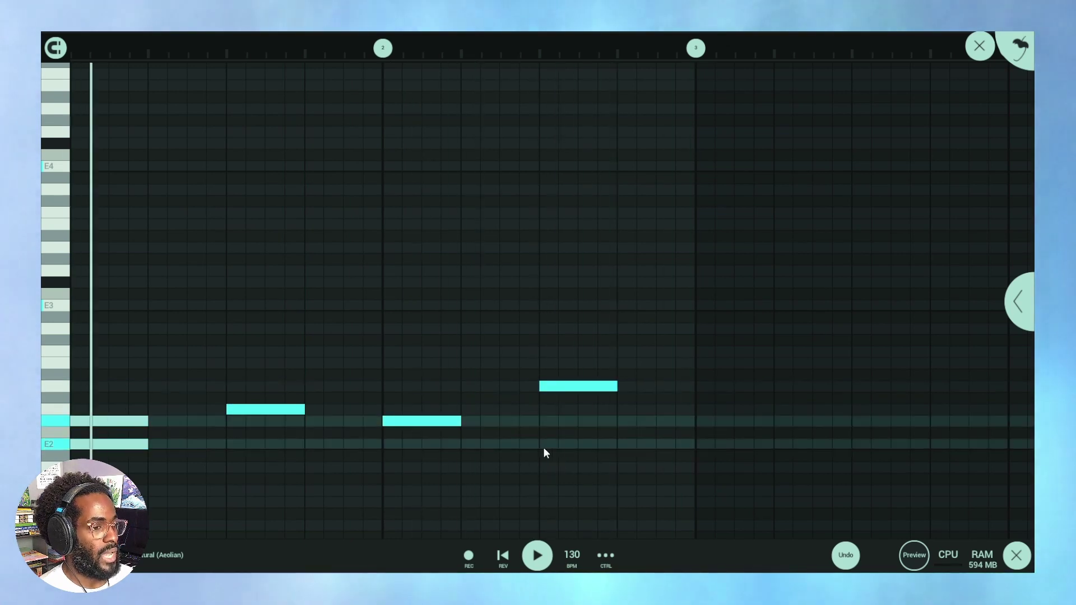
# Step: Select all the notes and transpose them up by 12 semitones
pyautogui.moveTo(698, 453); pyautogui.dragTo(316, 326)
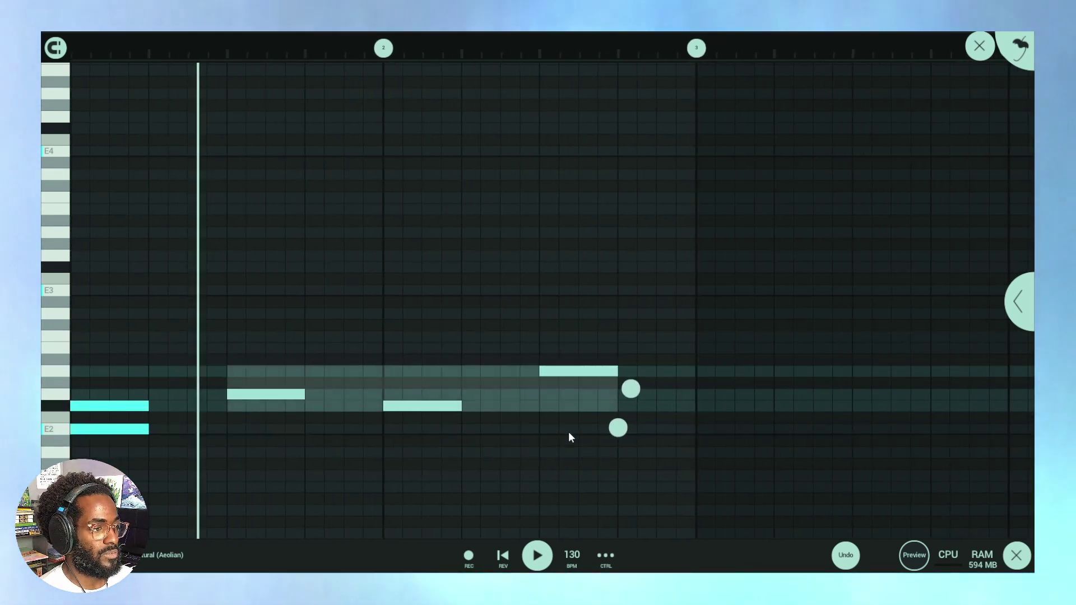
pyautogui.moveTo(658, 462); pyautogui.dragTo(178, 342)
pyautogui.click(190, 342)
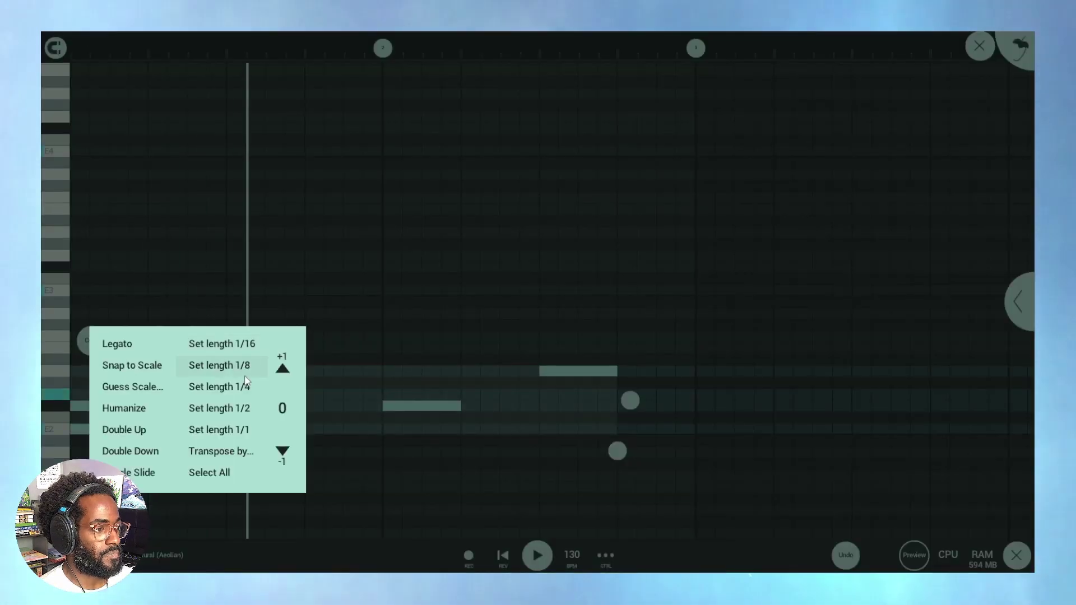
pyautogui.click(281, 369)
pyautogui.click(281, 365)
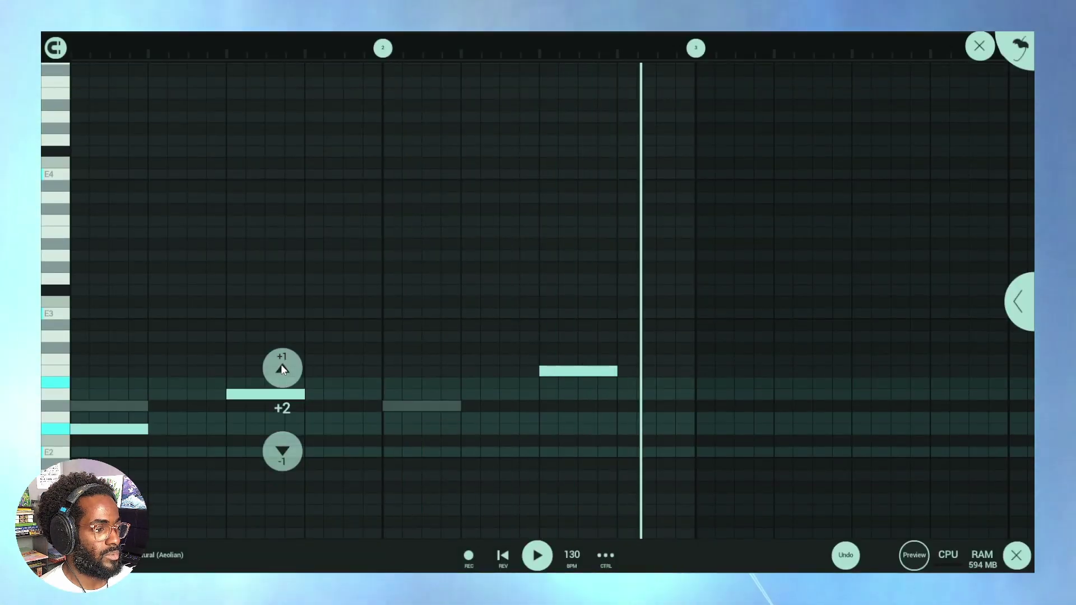
pyautogui.click(281, 365)
pyautogui.click(281, 367)
pyautogui.click(281, 367)
pyautogui.click(281, 367)
pyautogui.click(282, 367)
pyautogui.click(281, 367)
pyautogui.click(281, 367)
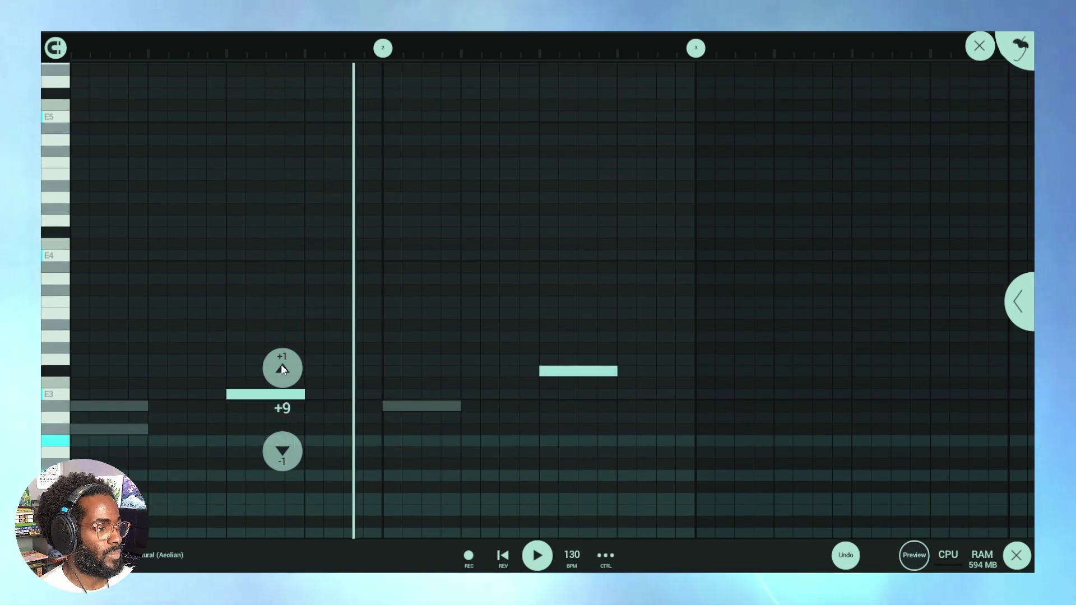
pyautogui.click(281, 367)
pyautogui.click(281, 367)
pyautogui.click(281, 367)
pyautogui.click(283, 323)
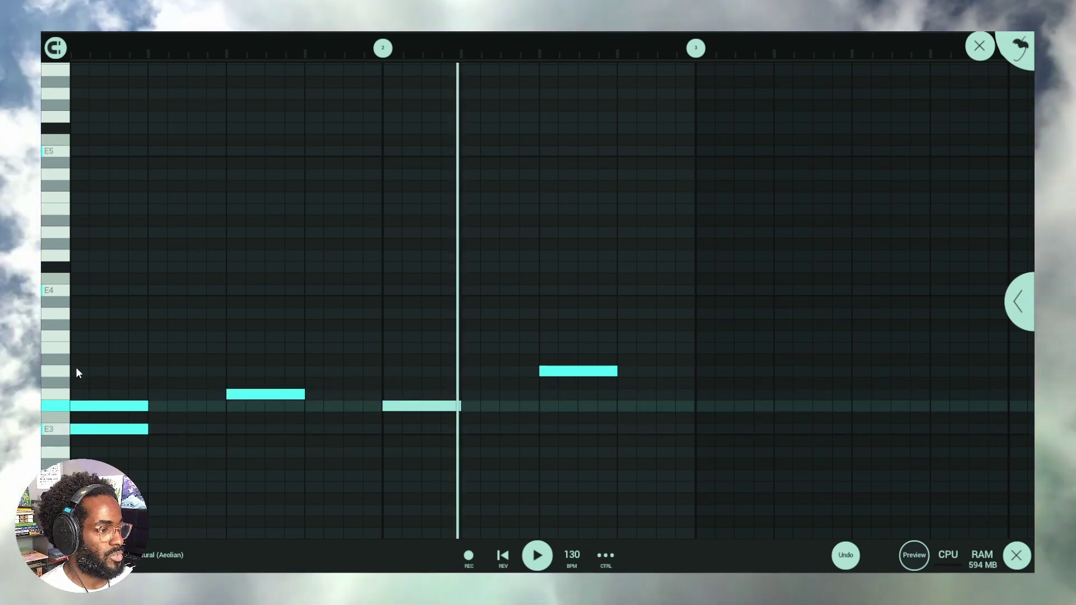
# Step: Add B3 to the opening chord and A3 above the G3 on beat 3 of bar 1
pyautogui.click(75, 369)
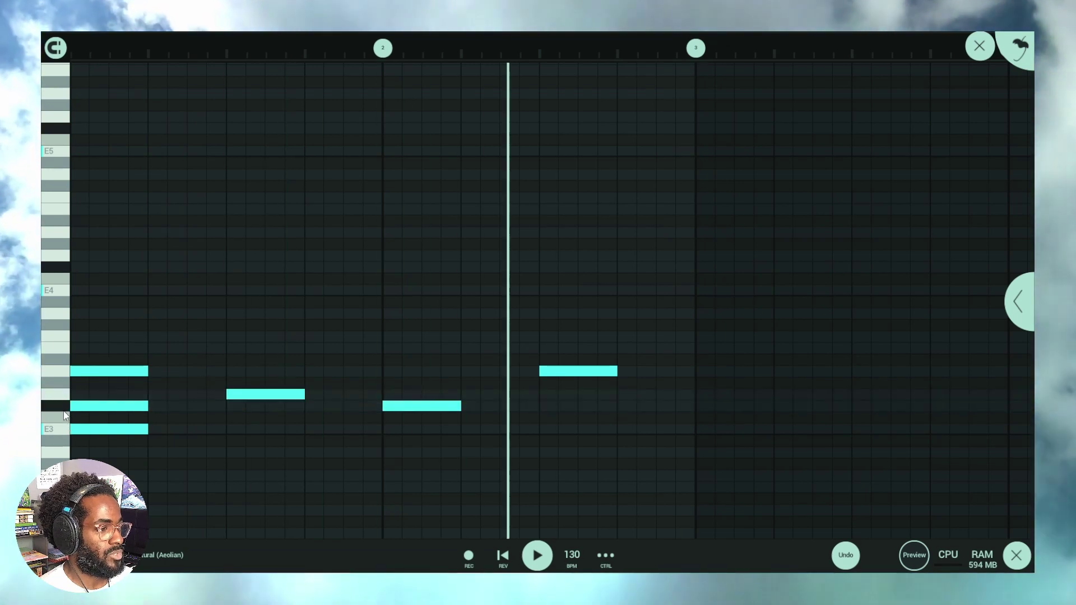
pyautogui.moveTo(80, 375); pyautogui.dragTo(89, 346)
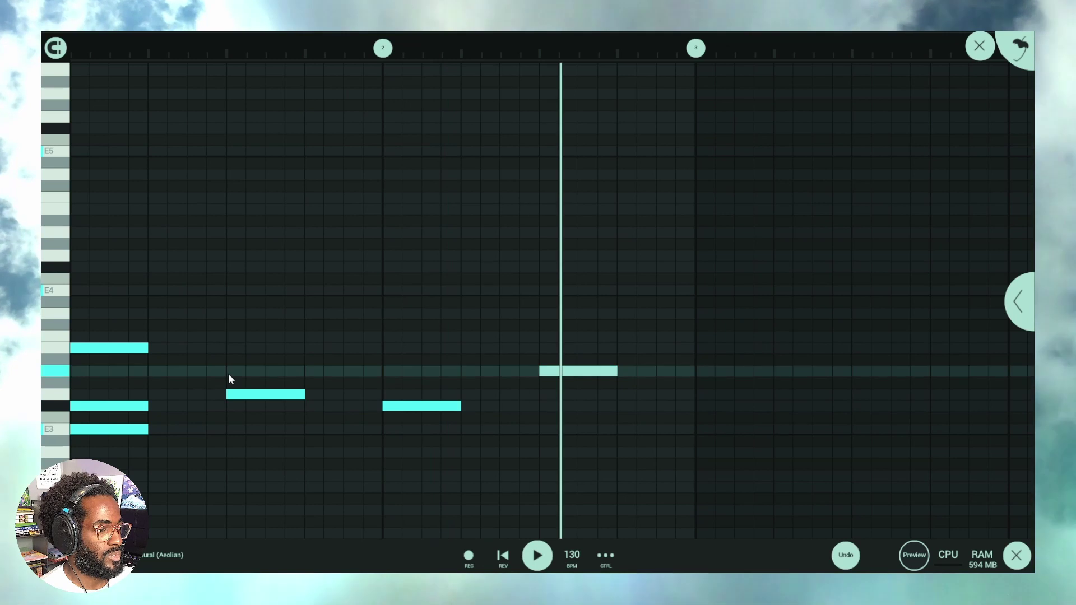
pyautogui.click(230, 372)
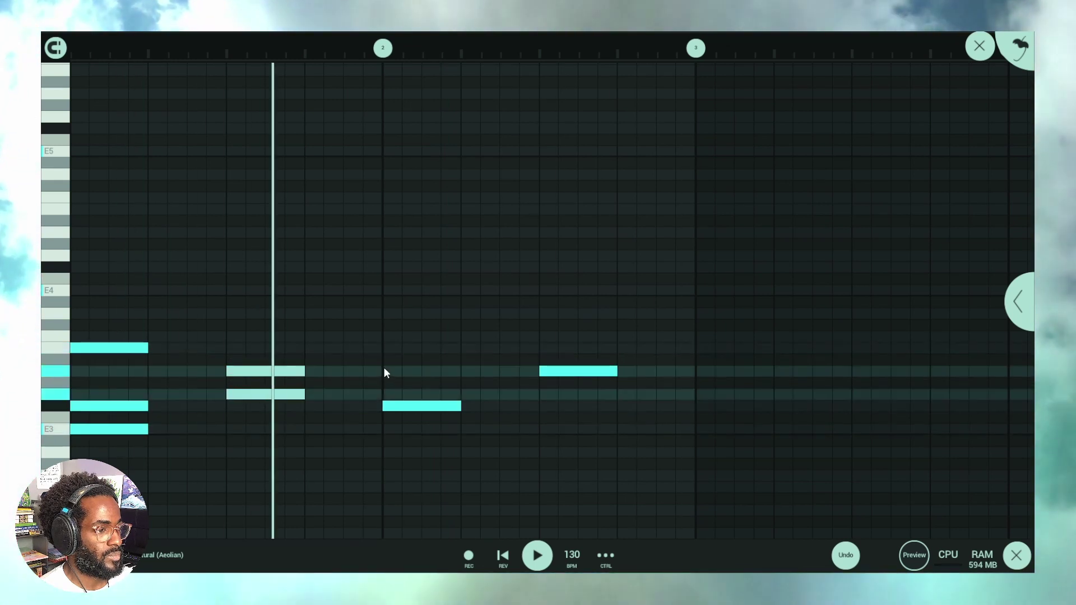
# Step: Build up the bar 2 chords with A3 above the F#3 on beat 1, and C4 and D4 above the A3 on beat 3
pyautogui.click(392, 393)
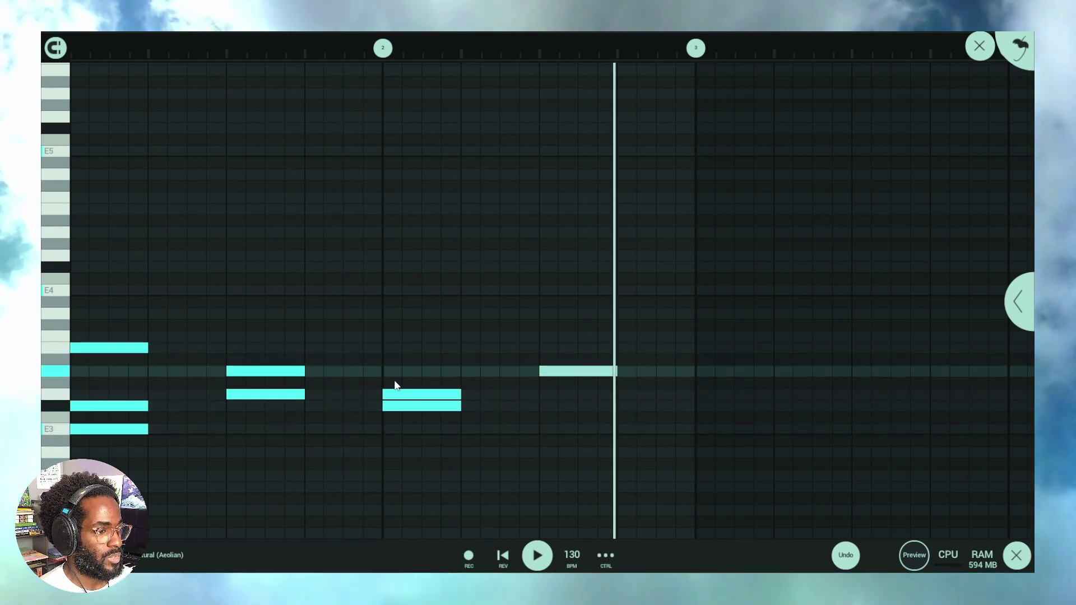
pyautogui.moveTo(404, 397); pyautogui.dragTo(402, 367)
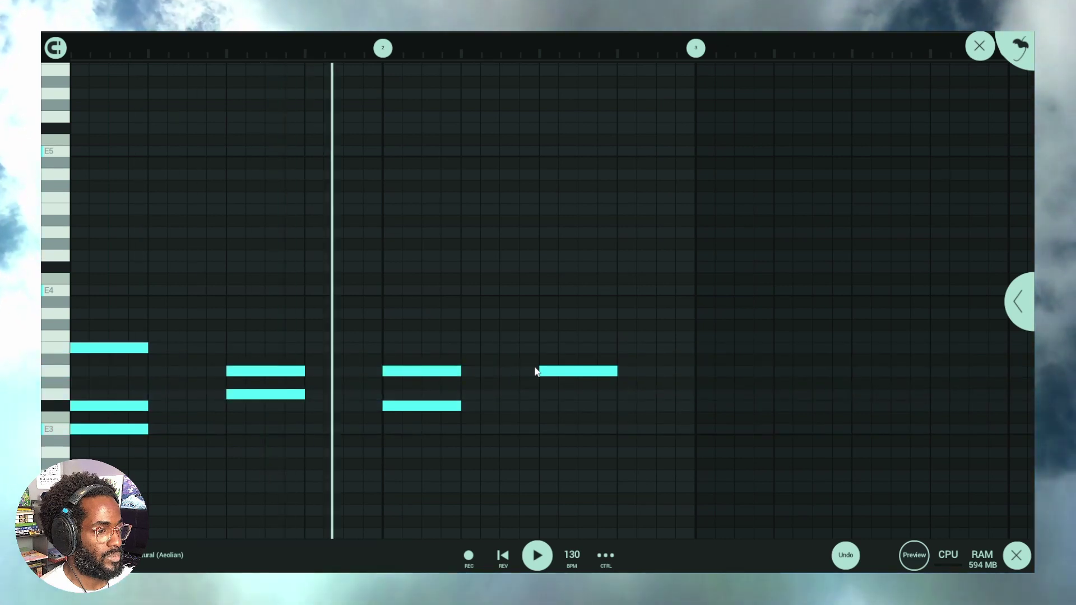
pyautogui.click(547, 338)
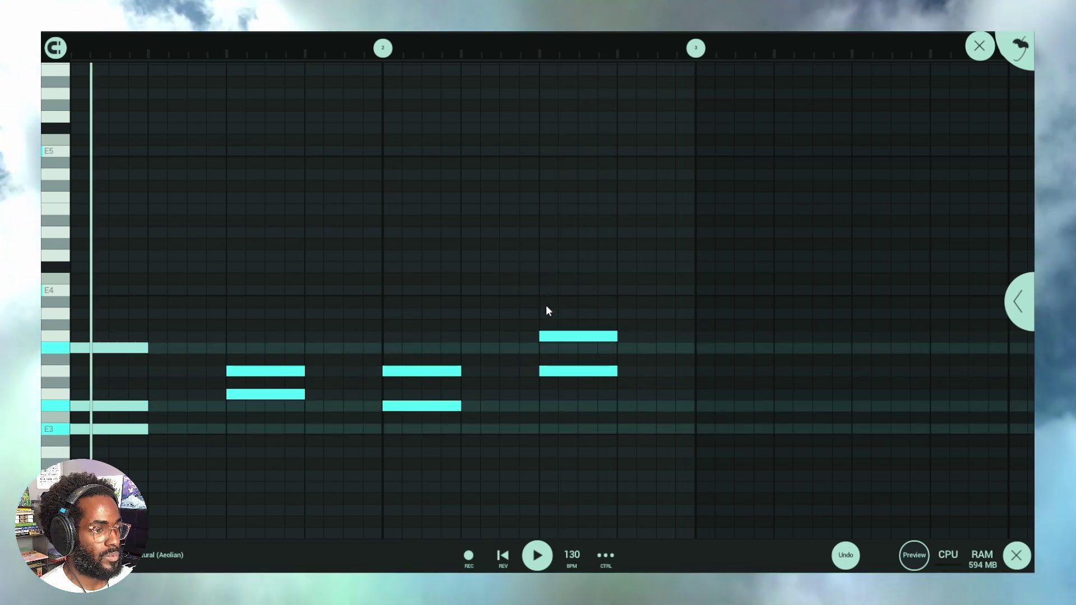
pyautogui.click(557, 315)
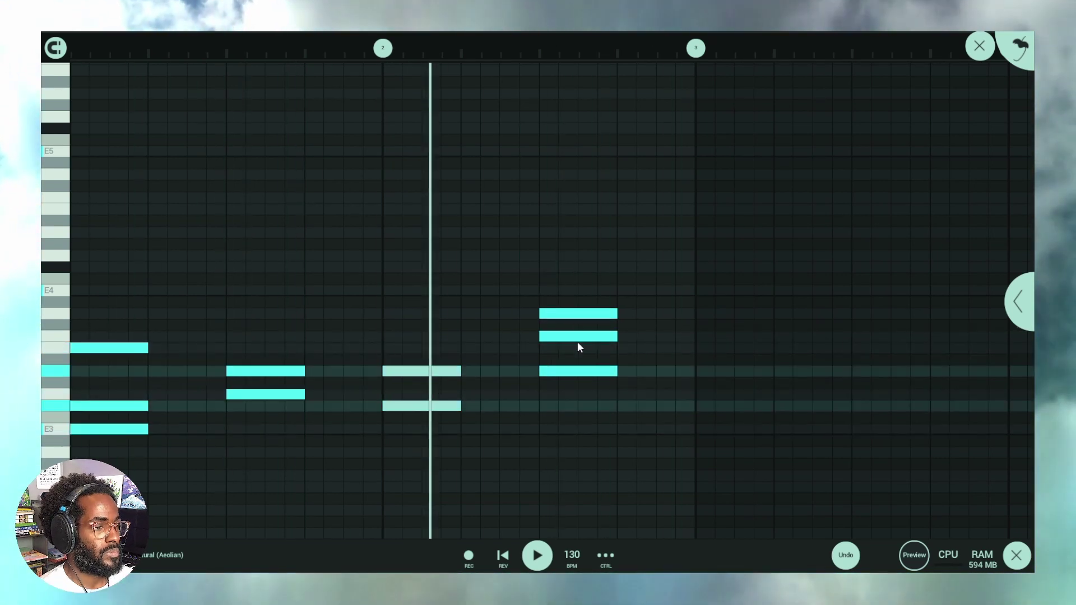
# Step: Lower the last chord's D4 to D3, and add D4 on bar 1 beat 3 and C4 on bar 2 beat 1
pyautogui.moveTo(584, 314); pyautogui.dragTo(589, 455)
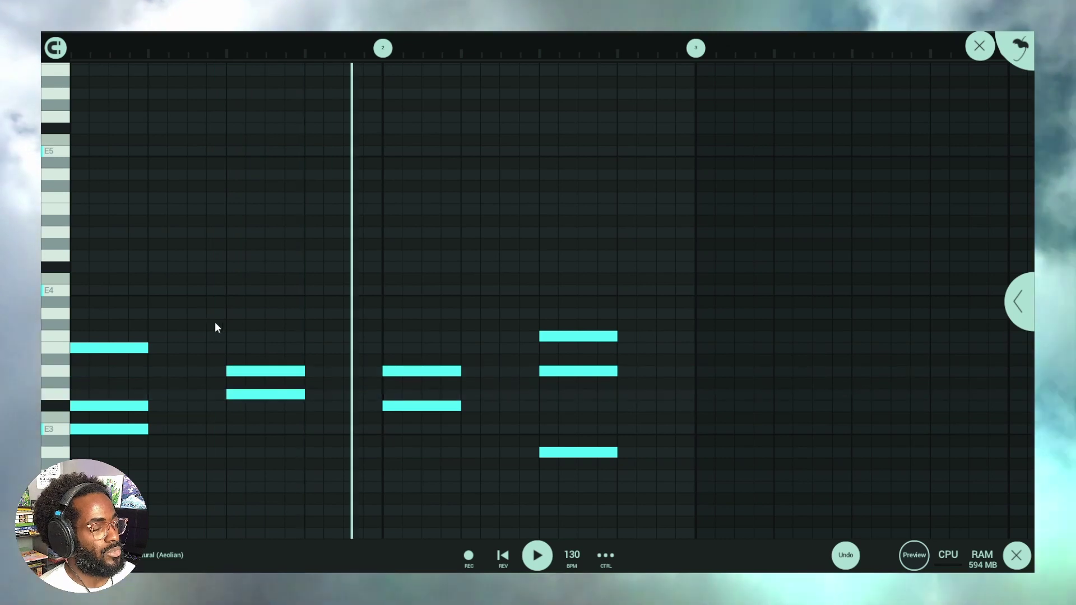
pyautogui.click(228, 314)
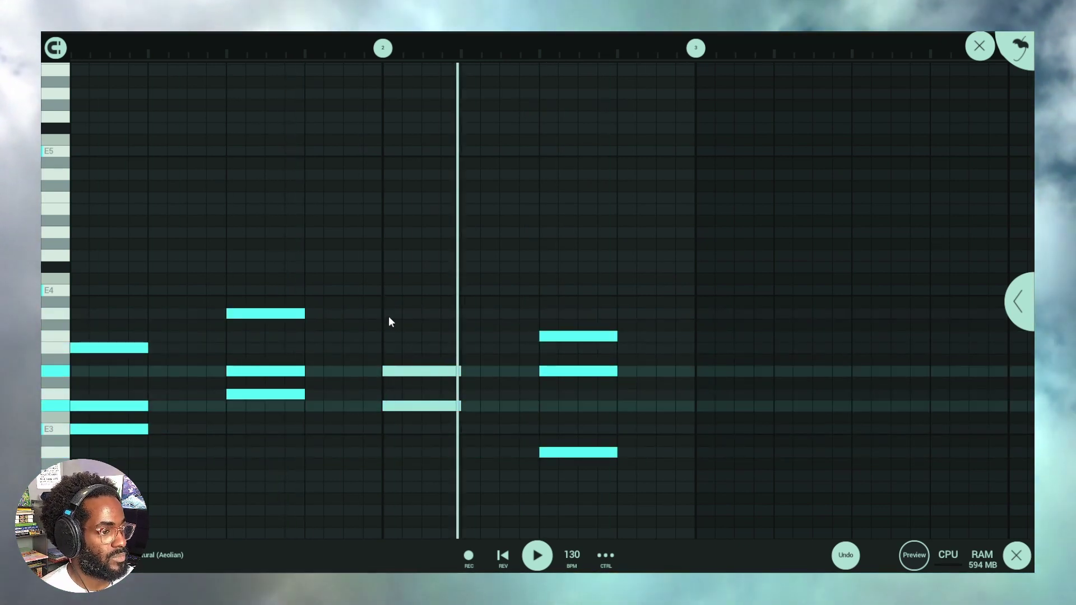
pyautogui.click(387, 338)
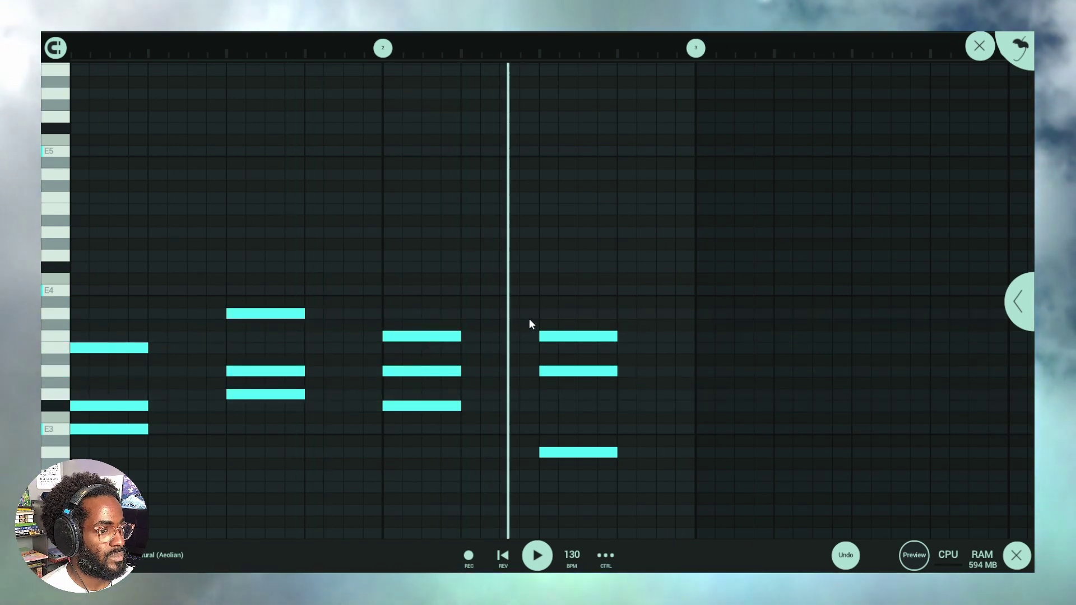
# Step: Raise the last chord's C4 to F#4 and add A4 above the opening chord
pyautogui.click(555, 333)
pyautogui.moveTo(555, 333); pyautogui.dragTo(560, 261)
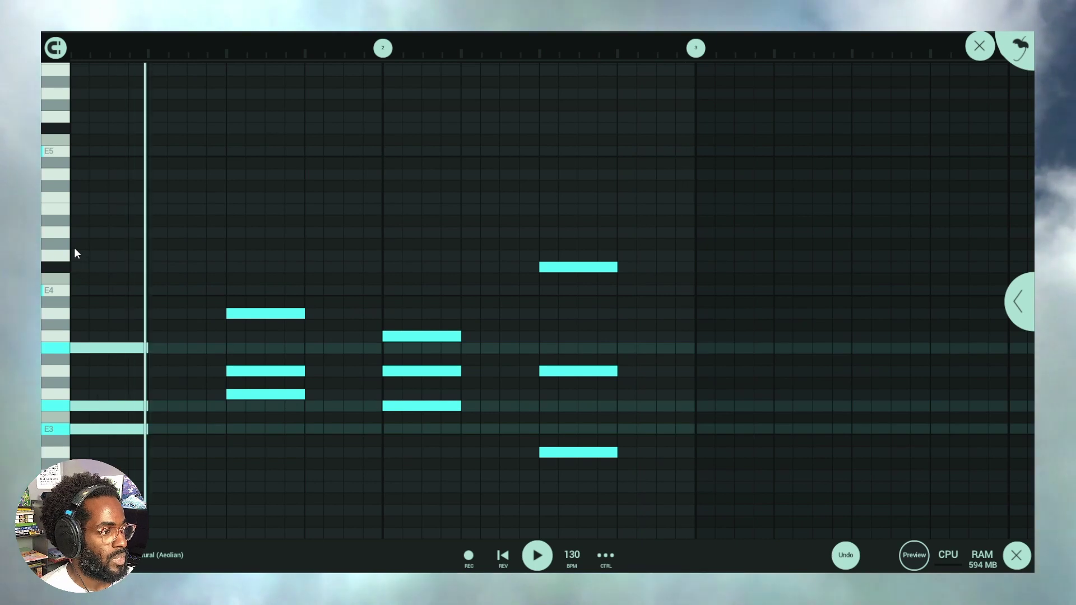
pyautogui.click(66, 222)
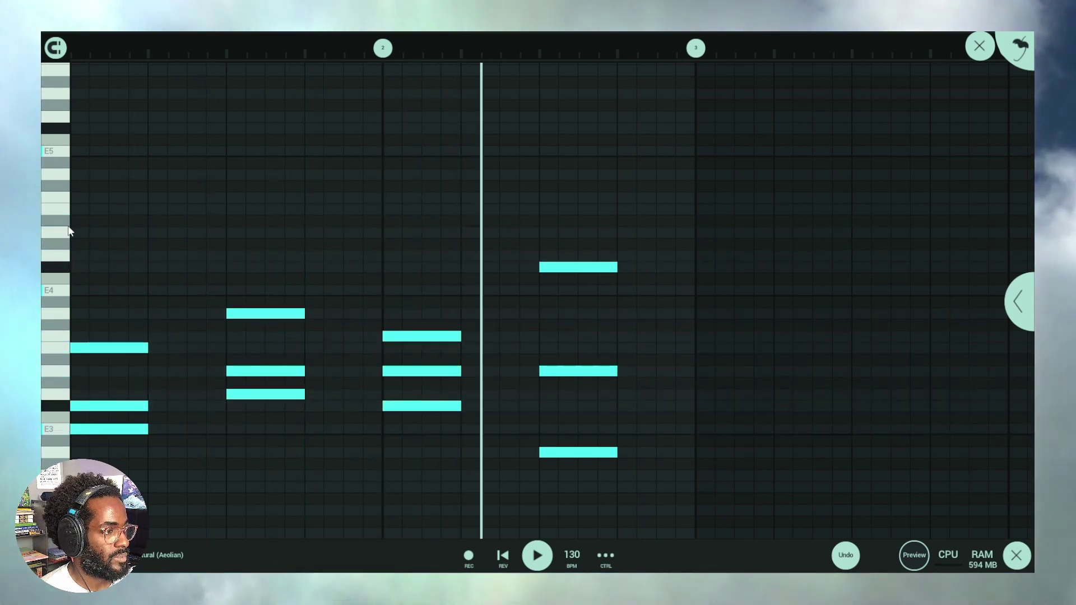
pyautogui.click(83, 233)
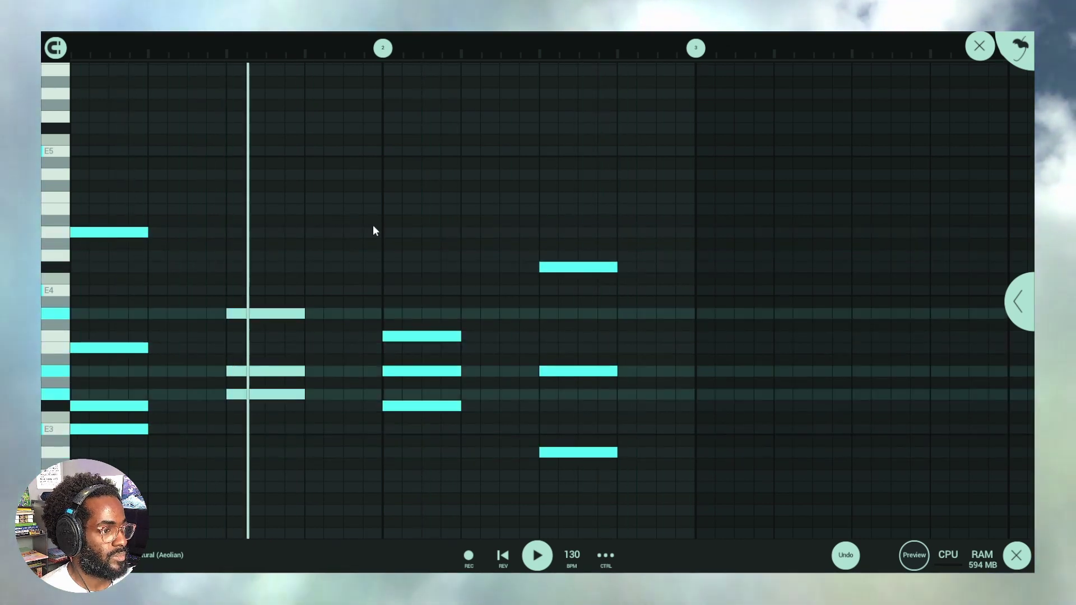
# Step: Add G4 and A5 above the chord on bar 2 beat 1
pyautogui.click(395, 234)
pyautogui.moveTo(416, 236); pyautogui.dragTo(394, 259)
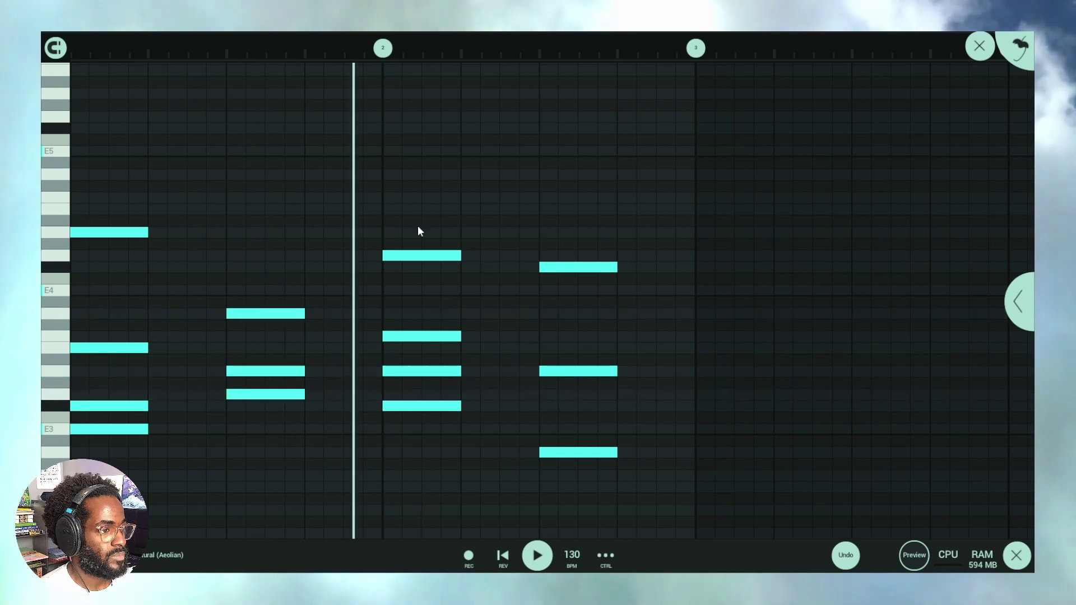
pyautogui.click(56, 152)
pyautogui.moveTo(59, 156); pyautogui.dragTo(62, 95)
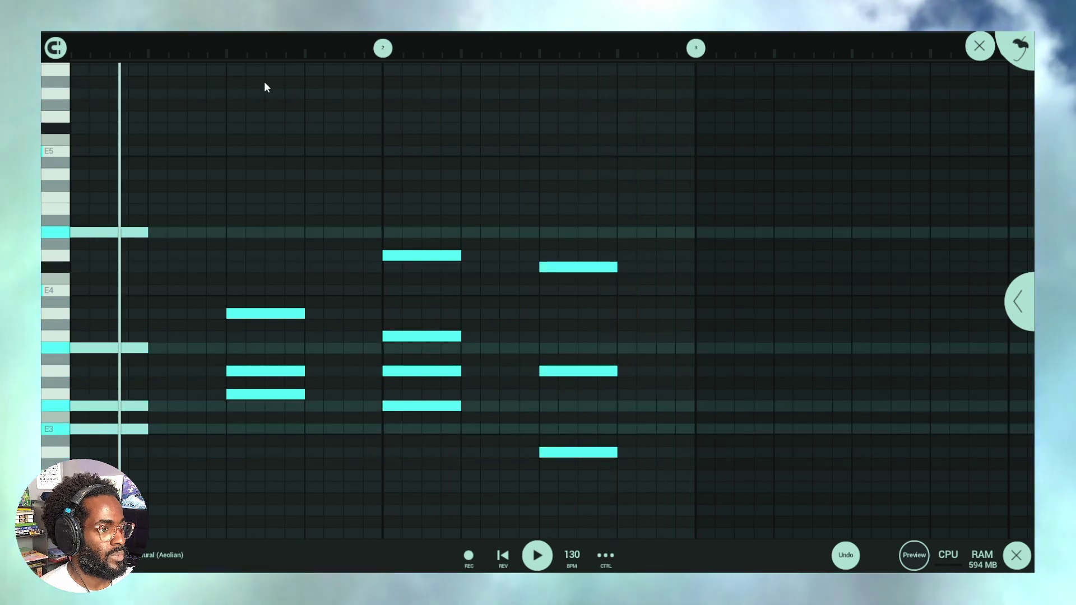
pyautogui.click(386, 93)
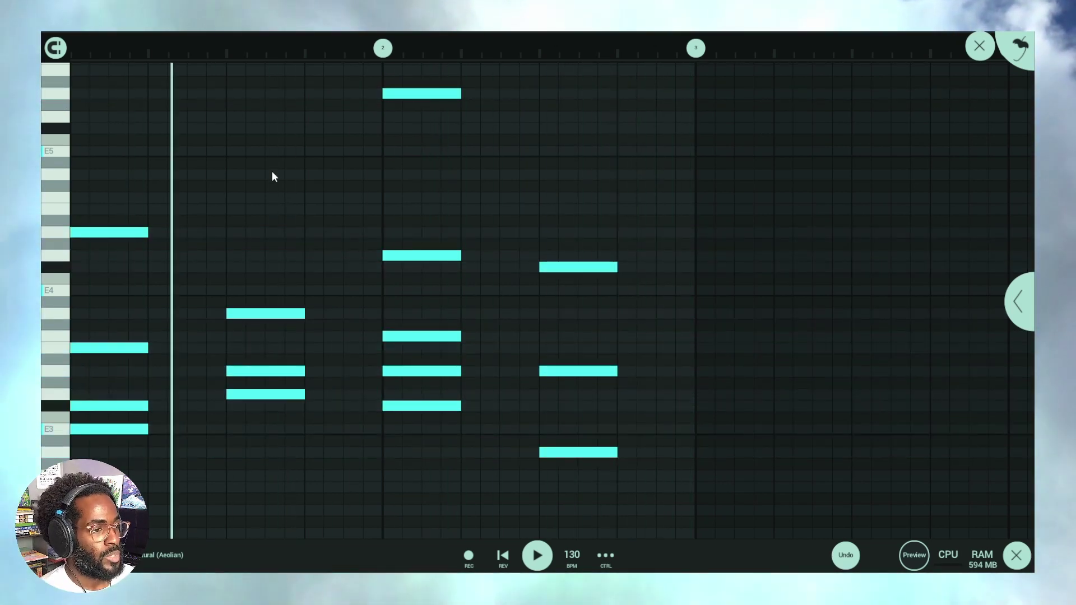
pyautogui.scroll(1, 312, 210)
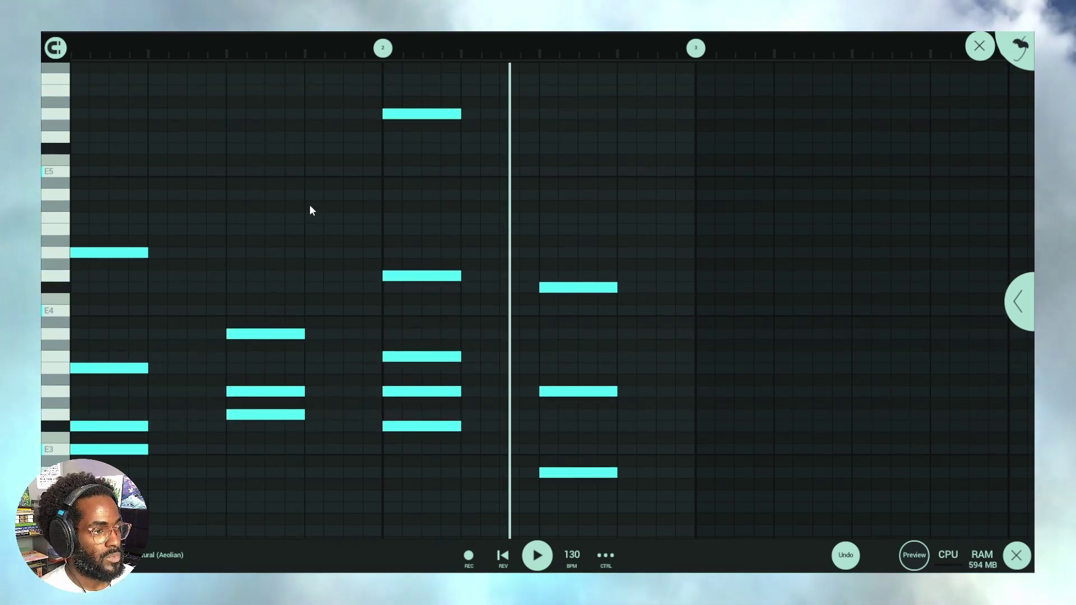
pyautogui.scroll(-1, 314, 204)
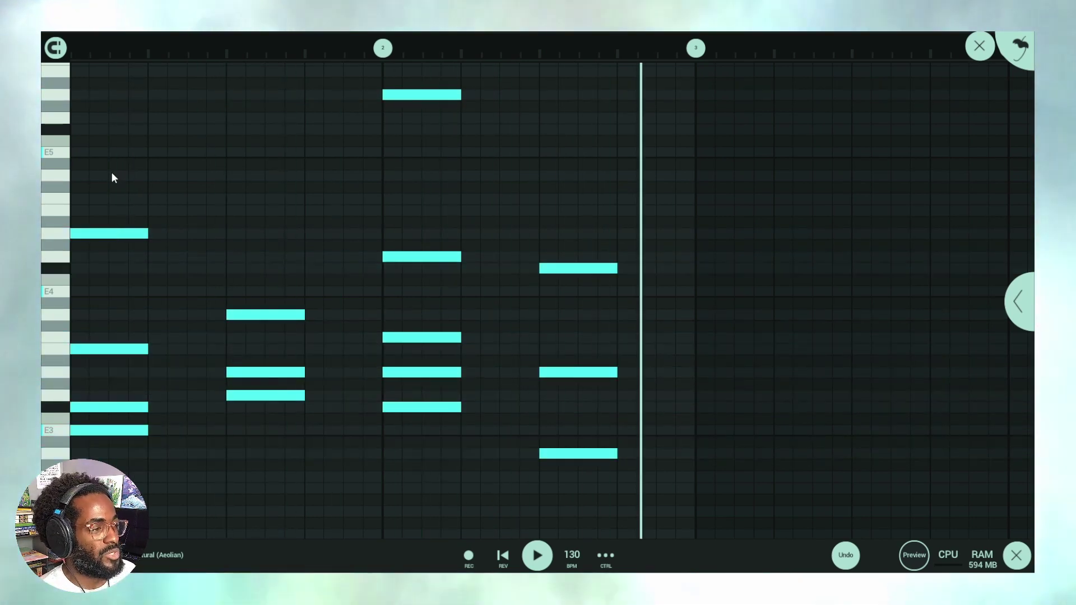
pyautogui.scroll(1, 203, 191)
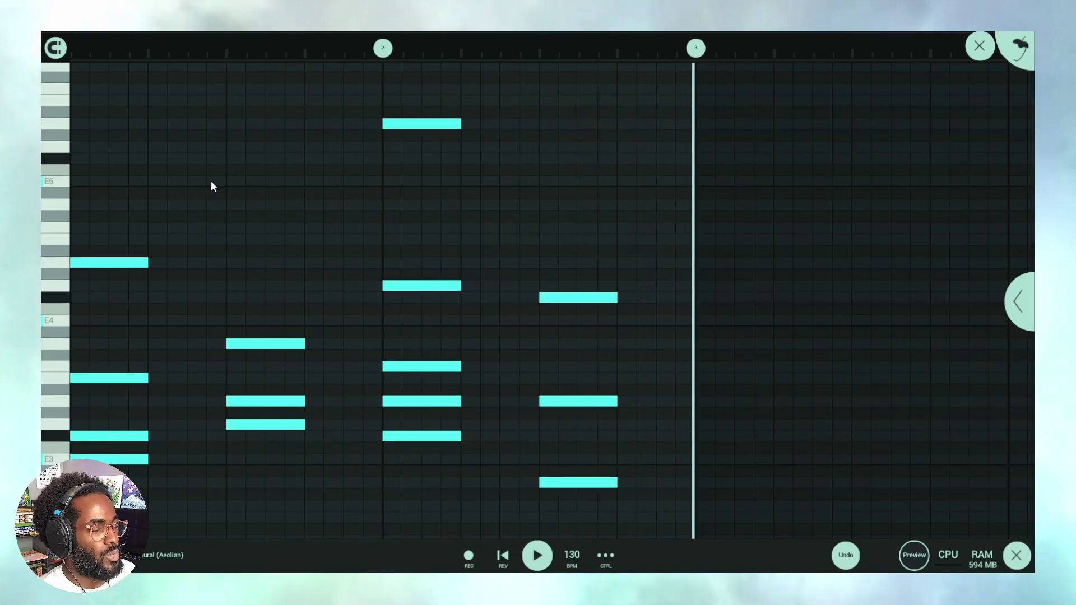
pyautogui.scroll(1, 216, 179)
pyautogui.scroll(-2, 59, 155)
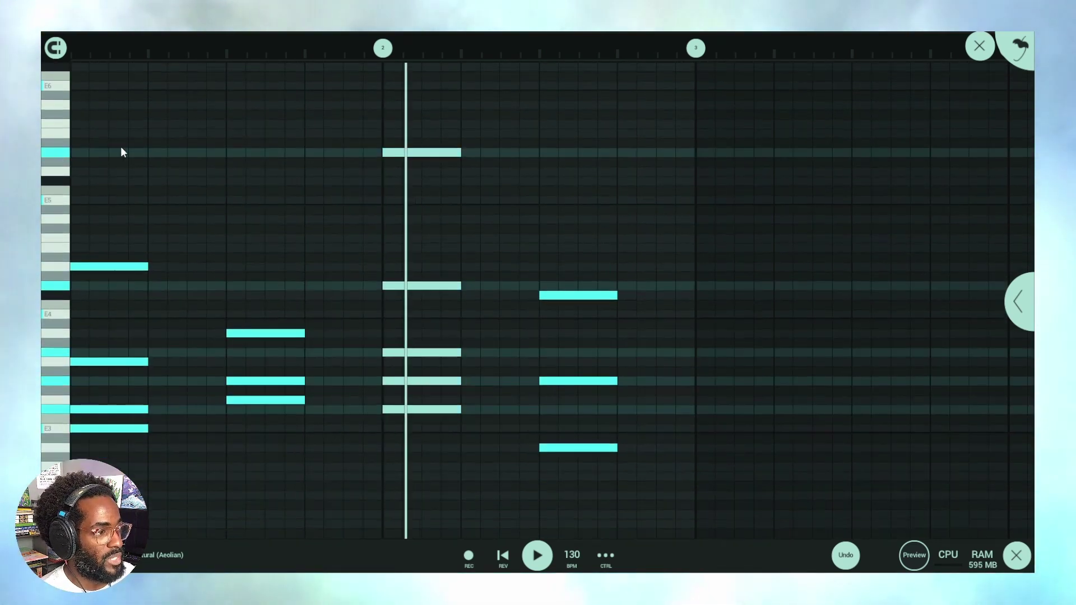
pyautogui.scroll(1, 150, 183)
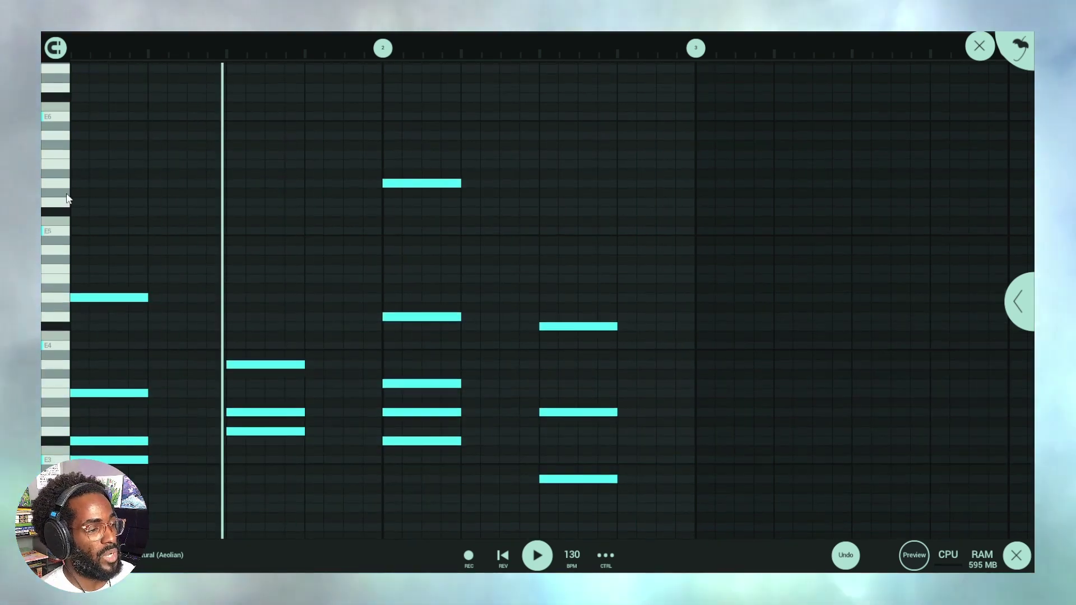
pyautogui.scroll(-2, 66, 199)
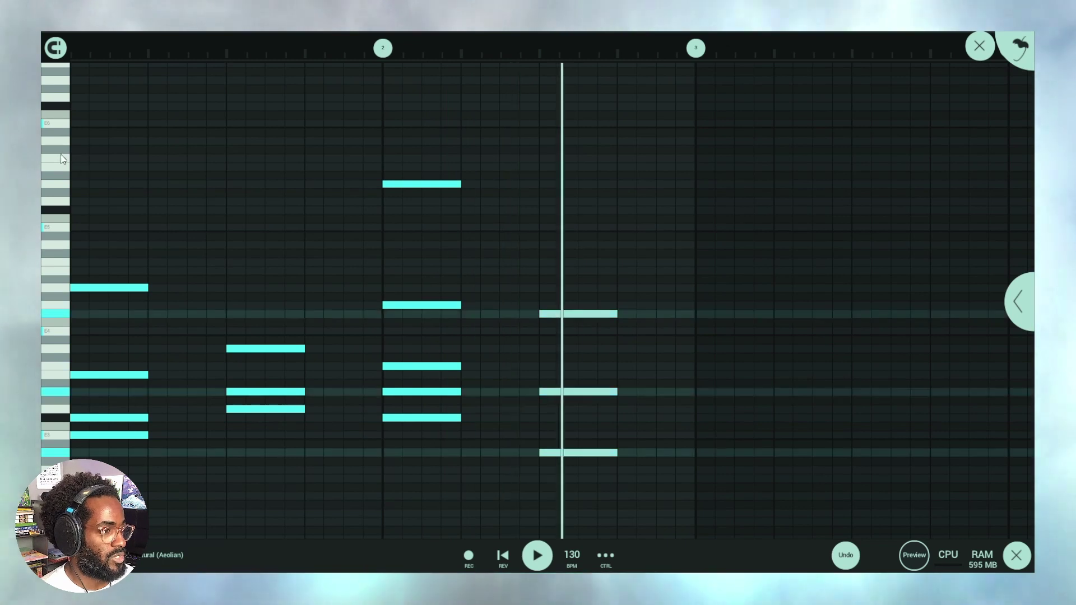
pyautogui.click(59, 140)
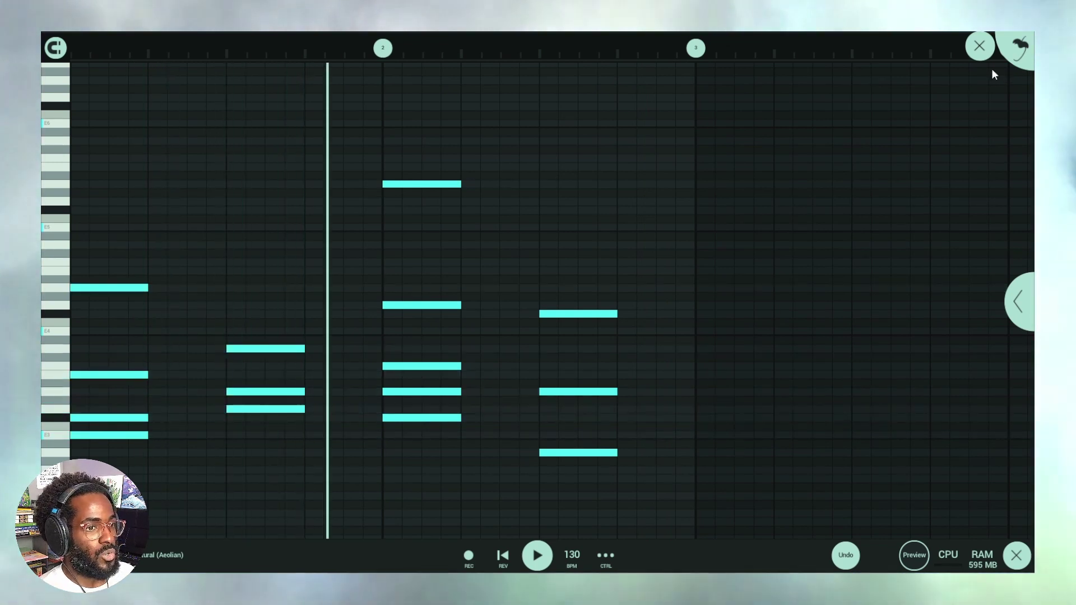
pyautogui.click(976, 52)
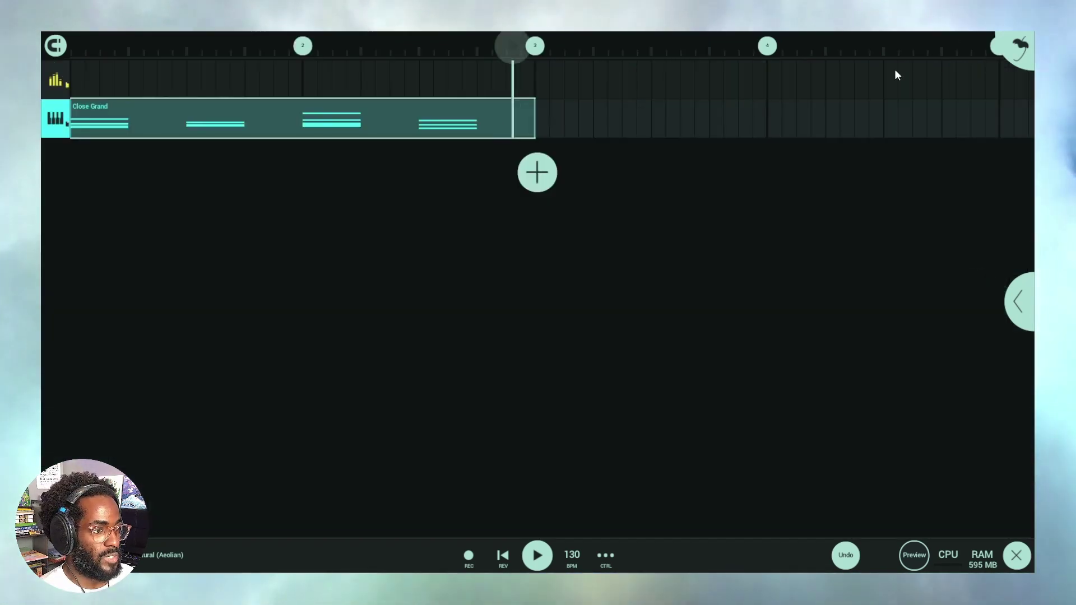
pyautogui.click(358, 128)
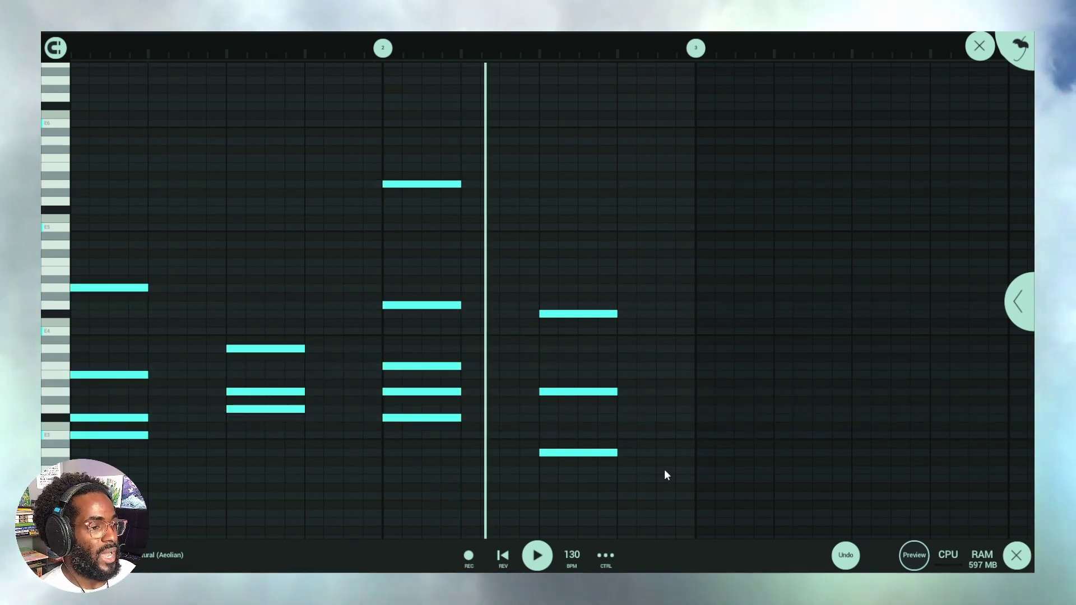
# Step: Return to the playlist, add a DW Sampler channel and open its Tuned 808 Bass EXP presets
pyautogui.click(979, 46)
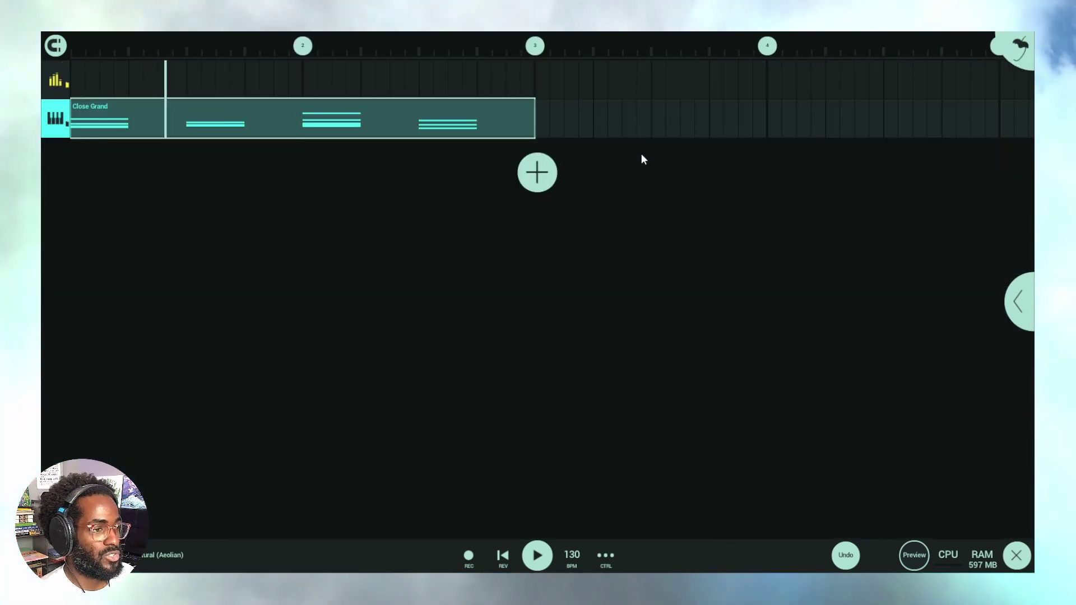
pyautogui.click(546, 171)
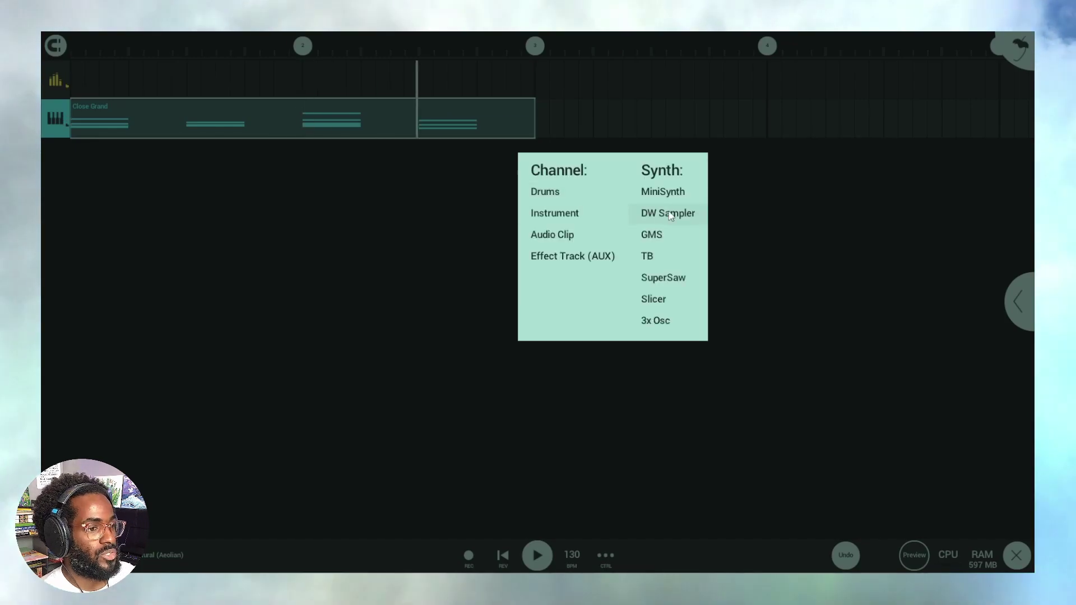
pyautogui.click(668, 211)
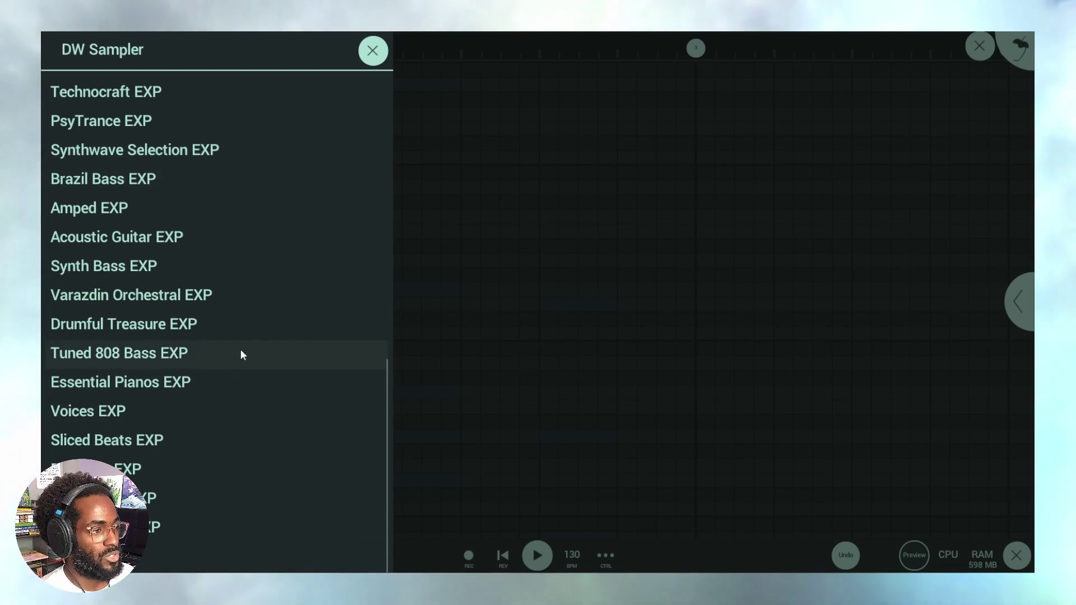
pyautogui.click(225, 336)
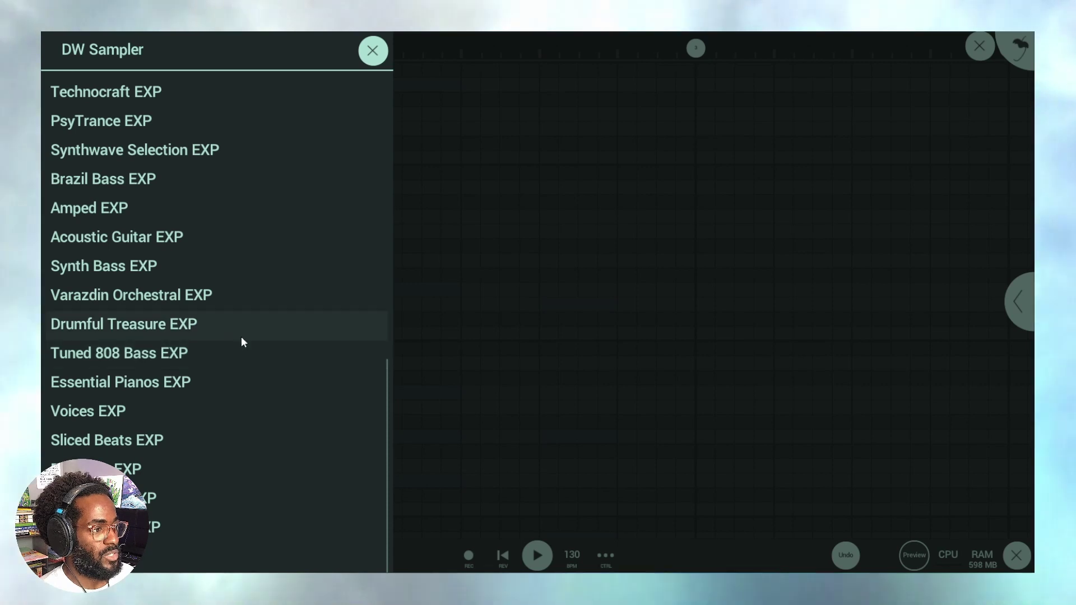
pyautogui.click(247, 355)
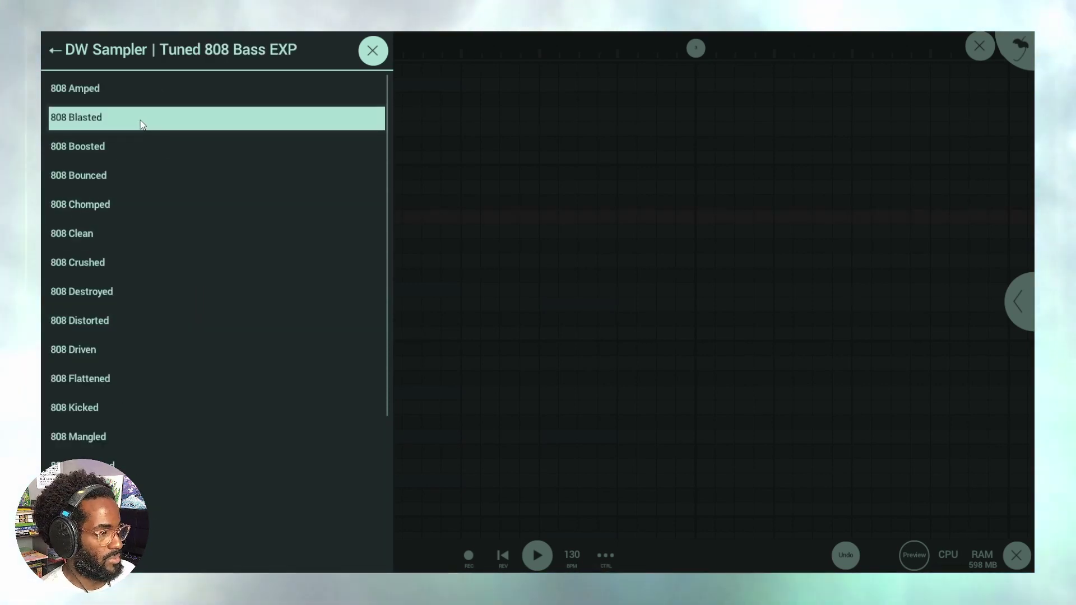
# Step: Audition the 808 bass presets and choose 808 Kicked for the new channel
pyautogui.click(135, 146)
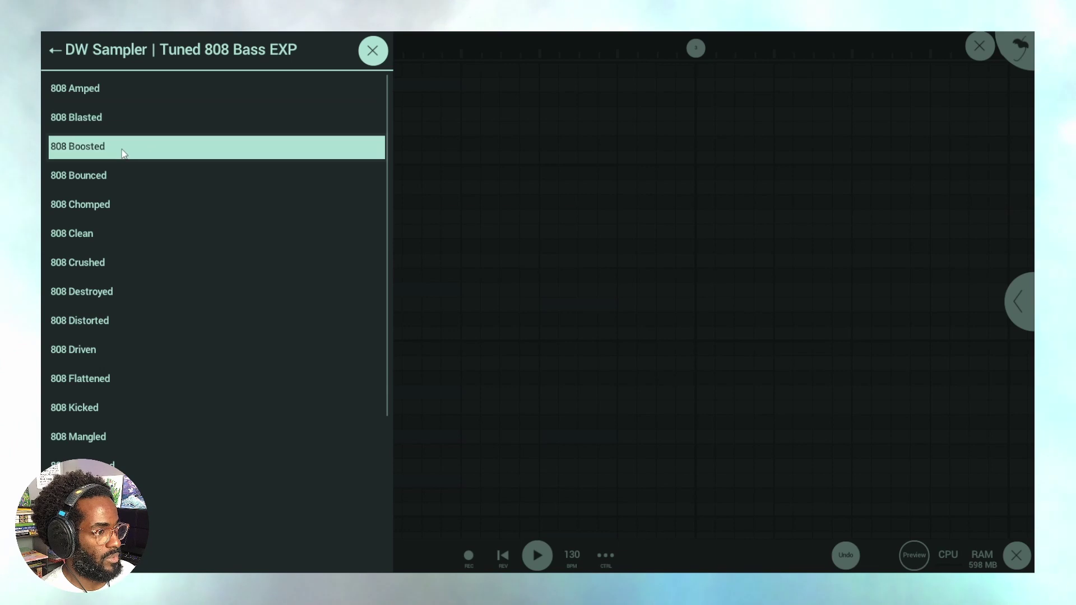
pyautogui.click(139, 203)
pyautogui.click(145, 236)
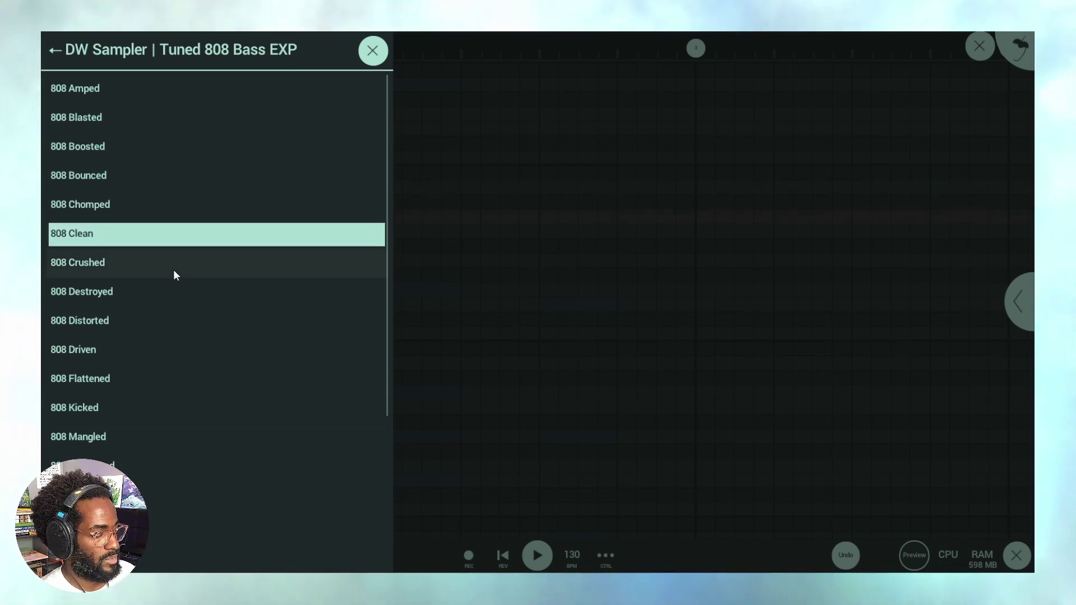
pyautogui.click(157, 297)
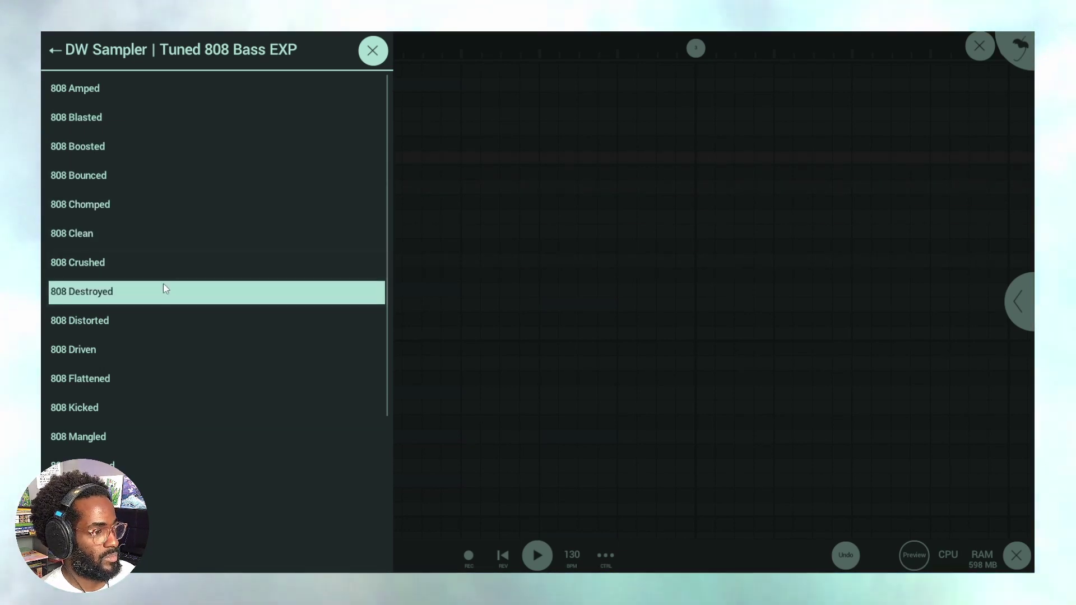
pyautogui.click(164, 348)
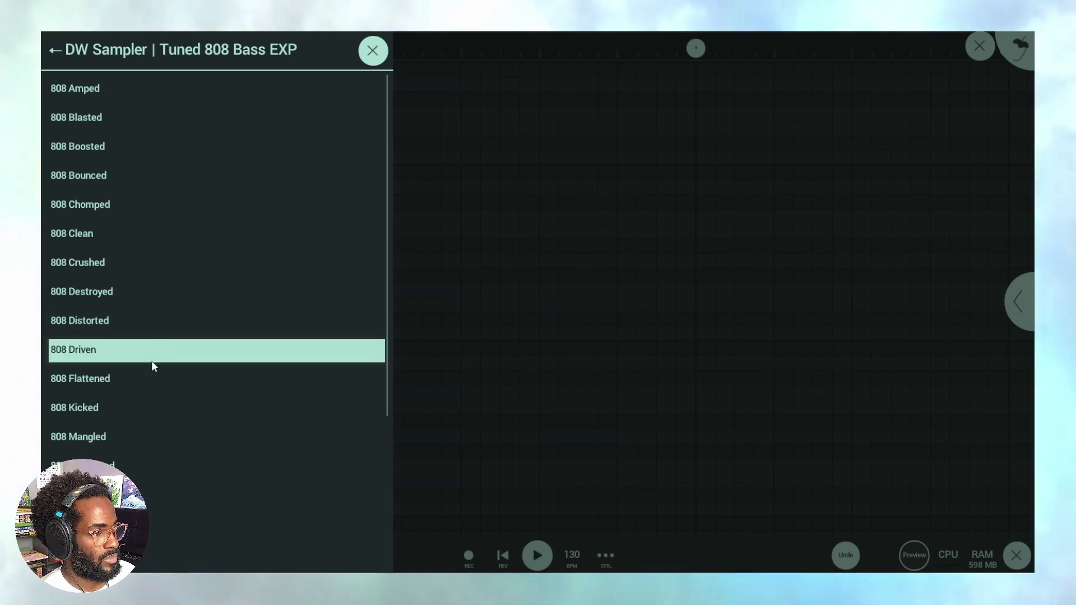
pyautogui.click(137, 411)
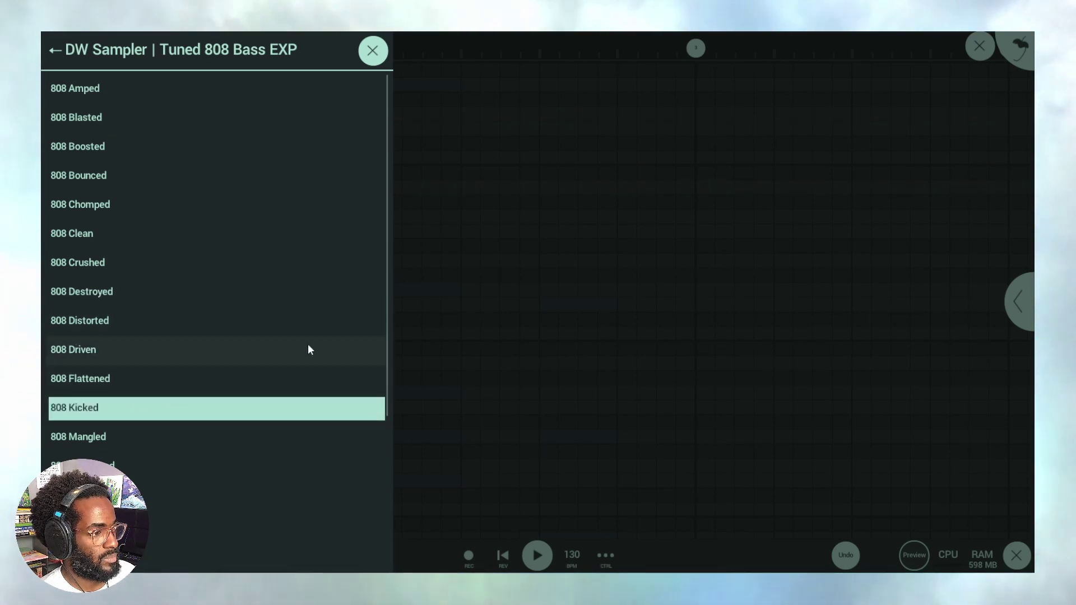
pyautogui.click(372, 51)
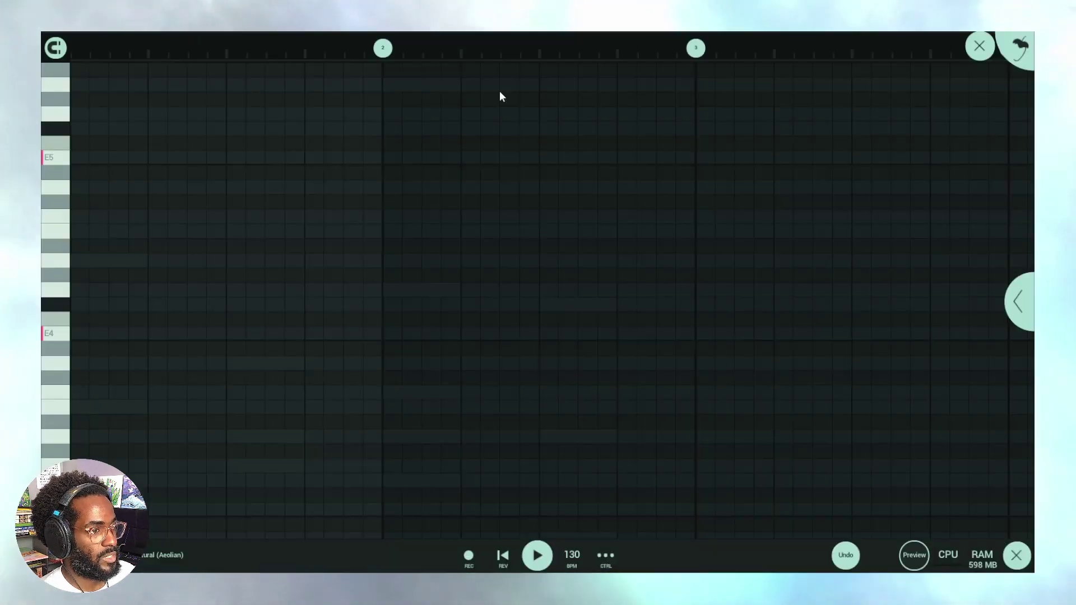
# Step: Return to the playlist and delete the empty one-bar clip on the 808 Kicked track
pyautogui.click(980, 48)
pyautogui.click(263, 167)
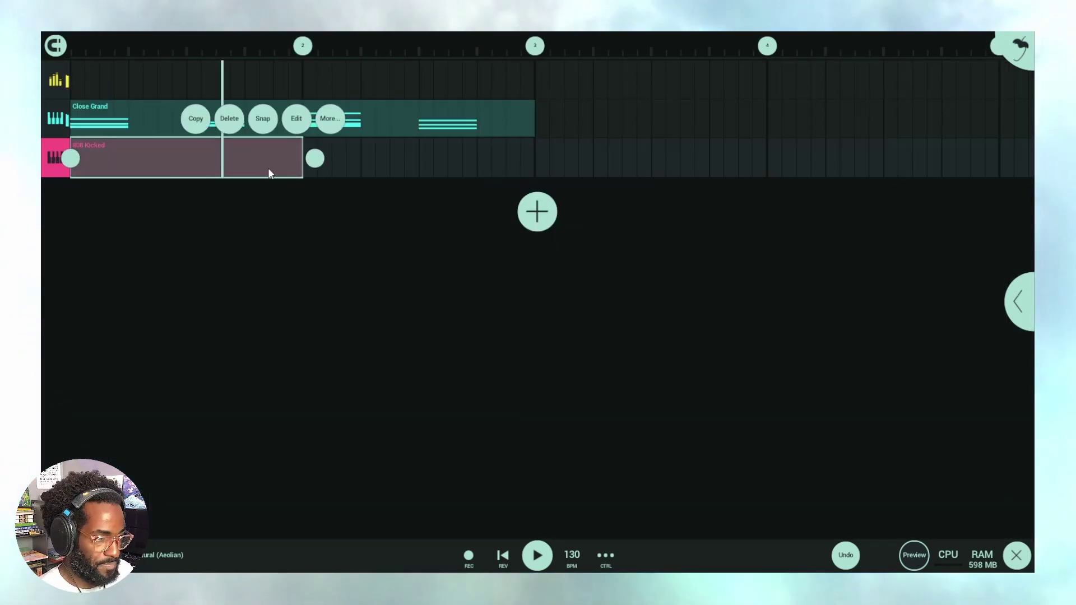
pyautogui.rightClick(266, 170)
# Step: Copy the two-bar Close Grand clip and paste it at the start of the 808 Kicked track
pyautogui.click(286, 128)
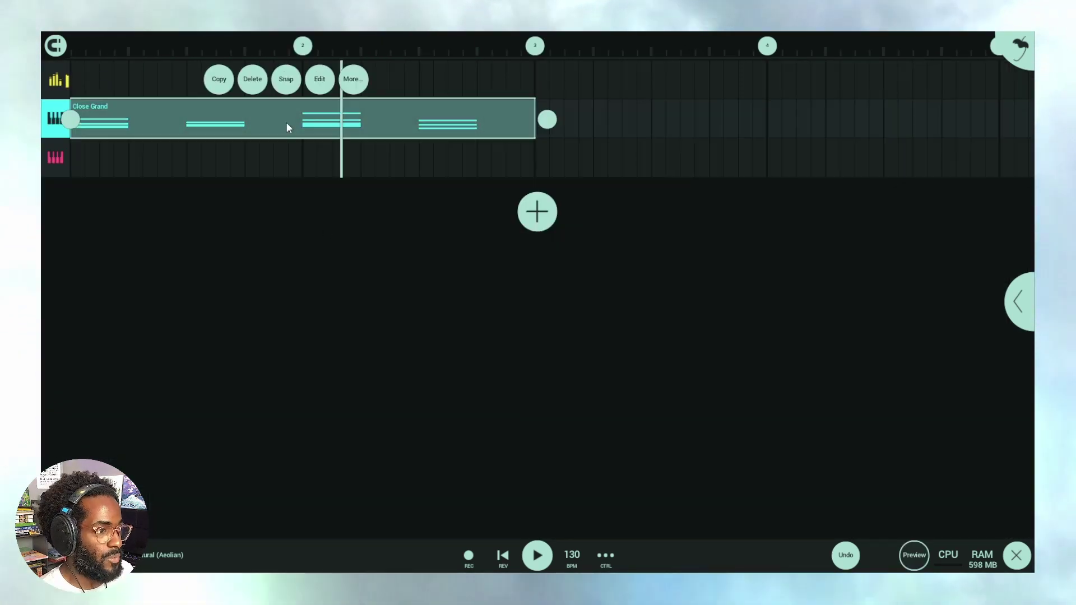
pyautogui.rightClick(68, 164)
pyautogui.click(360, 153)
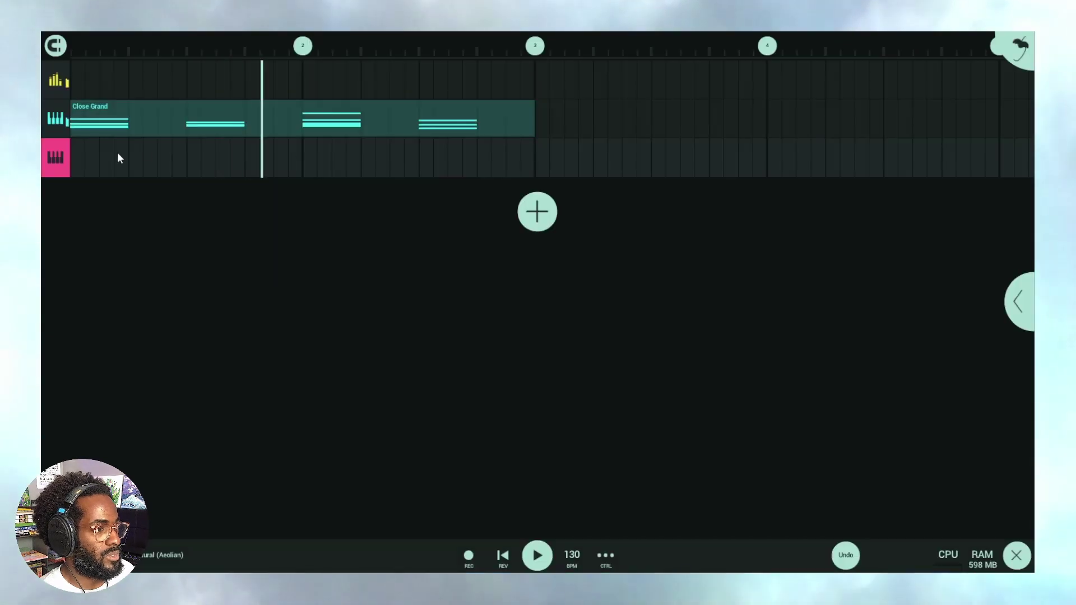
pyautogui.click(72, 163)
pyautogui.click(86, 158)
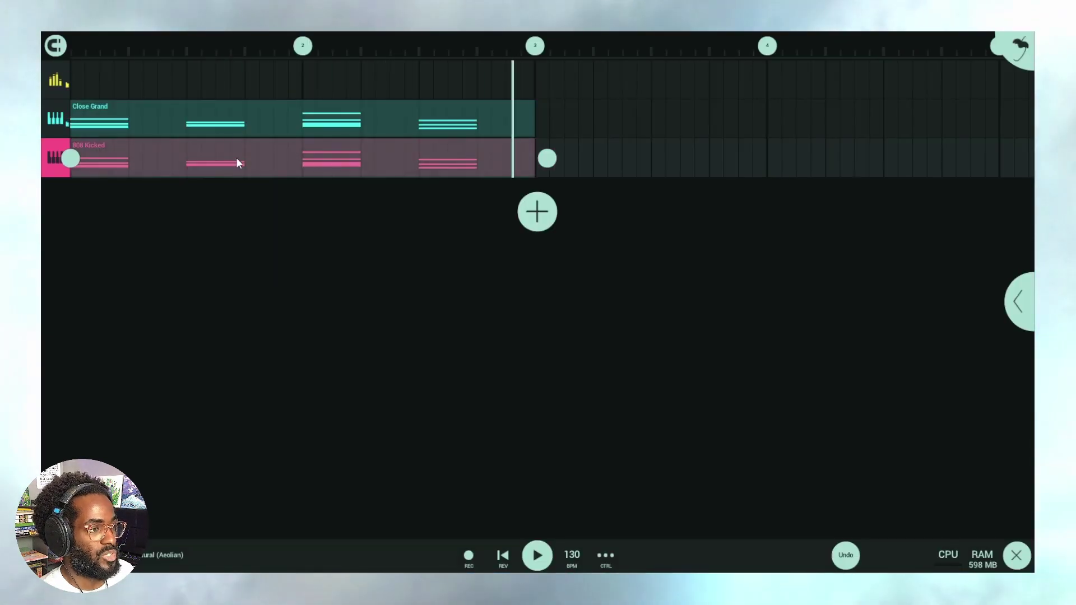
# Step: Open the pasted 808 Kicked clip and delete every note from A3 upward, keeping only the lowest chord notes
pyautogui.doubleClick(237, 161)
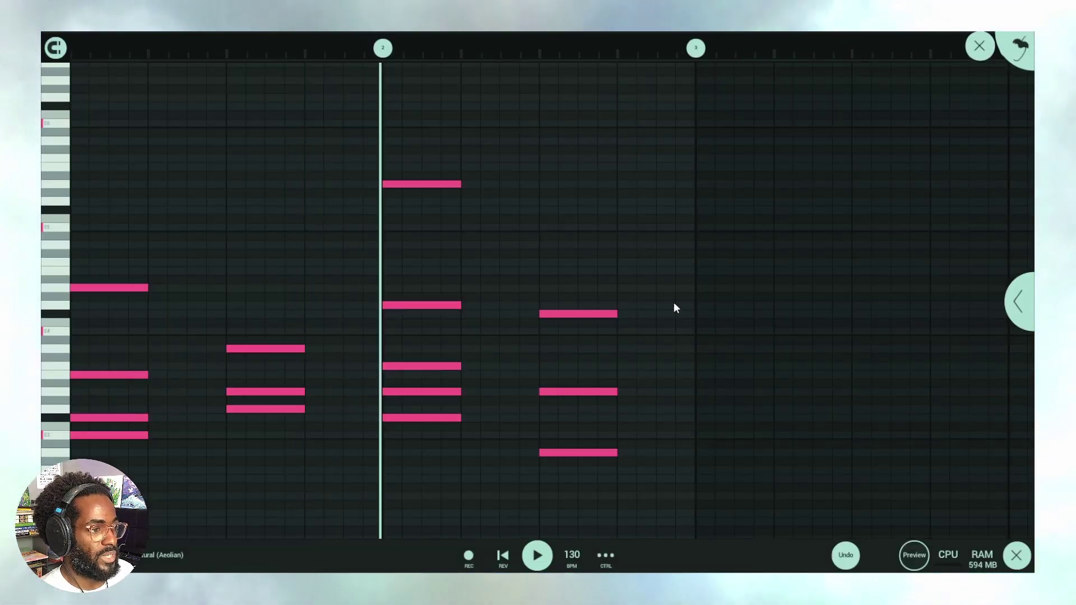
pyautogui.moveTo(634, 395); pyautogui.dragTo(72, 159)
pyautogui.click(125, 151)
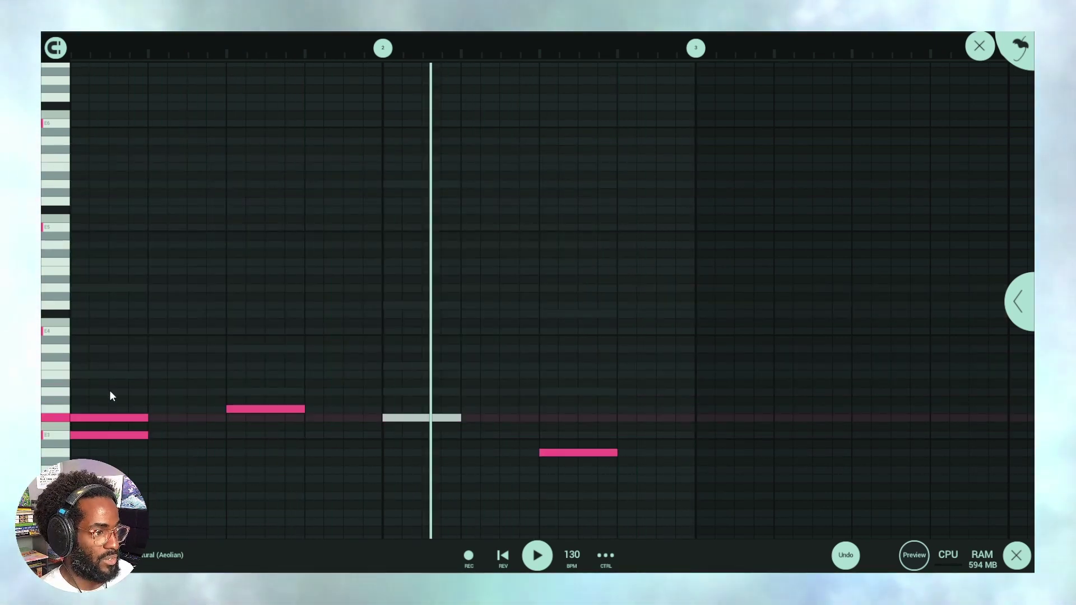
# Step: Delete the F#3 note above E3 at the start of the bass clip and solo the 808 Kicked track in the playlist
pyautogui.click(116, 417)
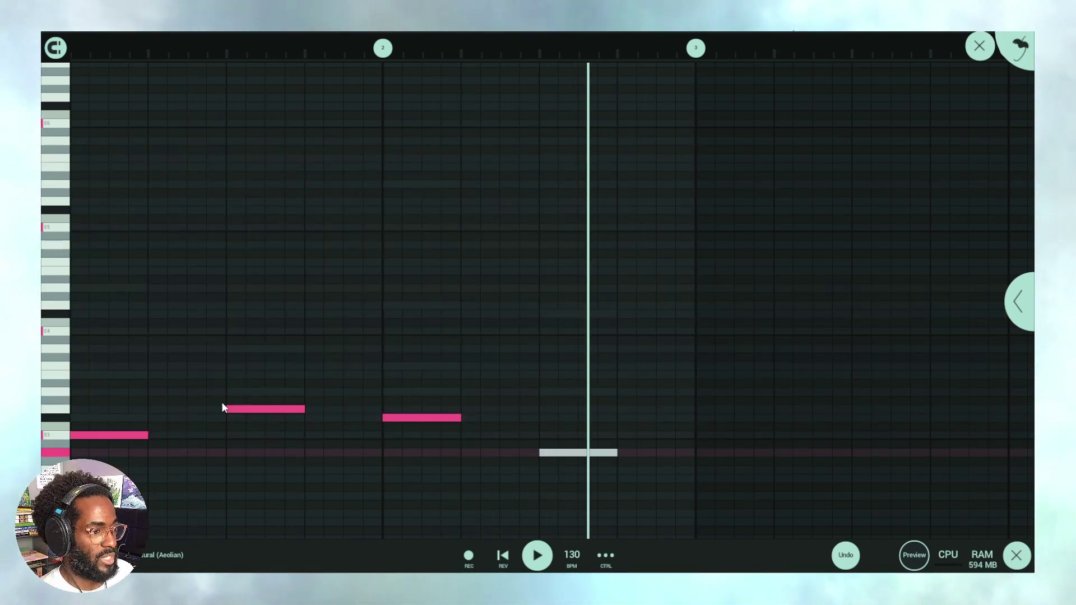
pyautogui.click(979, 46)
pyautogui.click(59, 170)
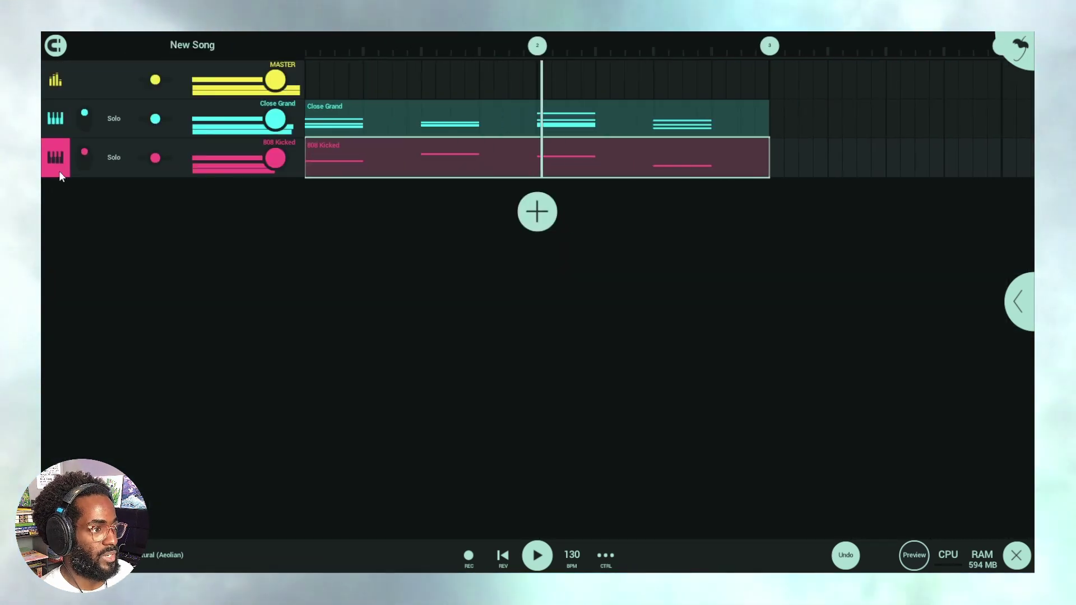
pyautogui.click(113, 158)
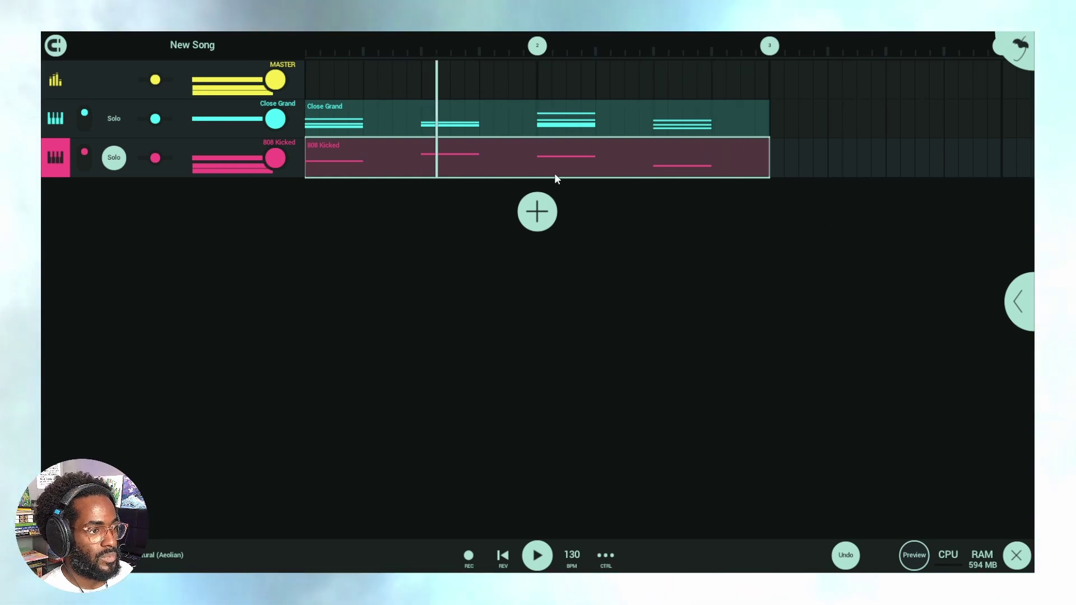
# Step: Change the soloed channel's DW Sampler preset to Brazil Bass 10 from the Brazil Bass EXP pack
pyautogui.click(1020, 301)
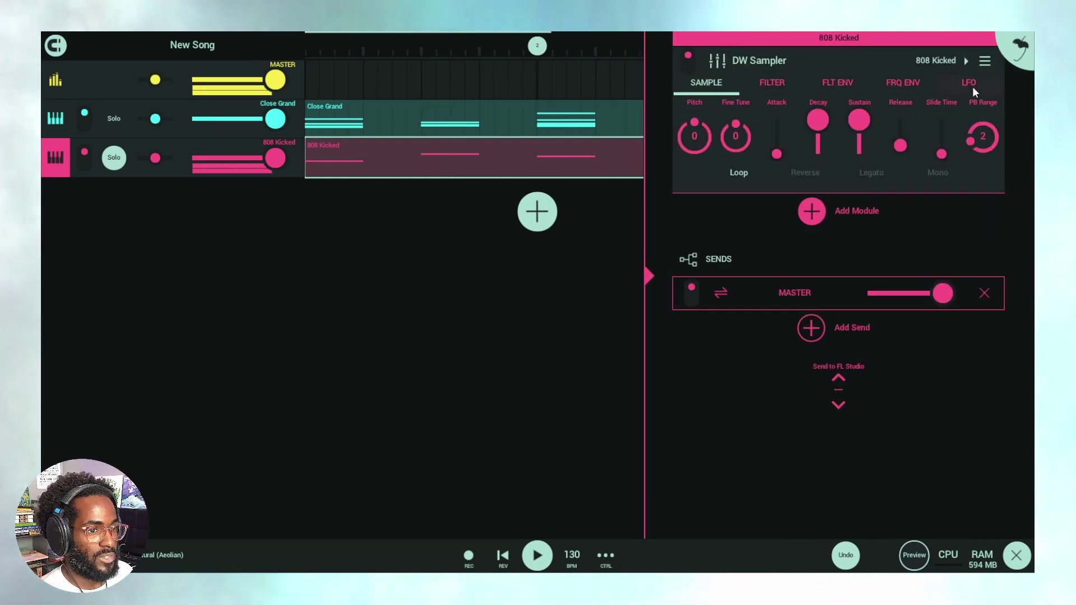
pyautogui.click(951, 63)
pyautogui.click(53, 51)
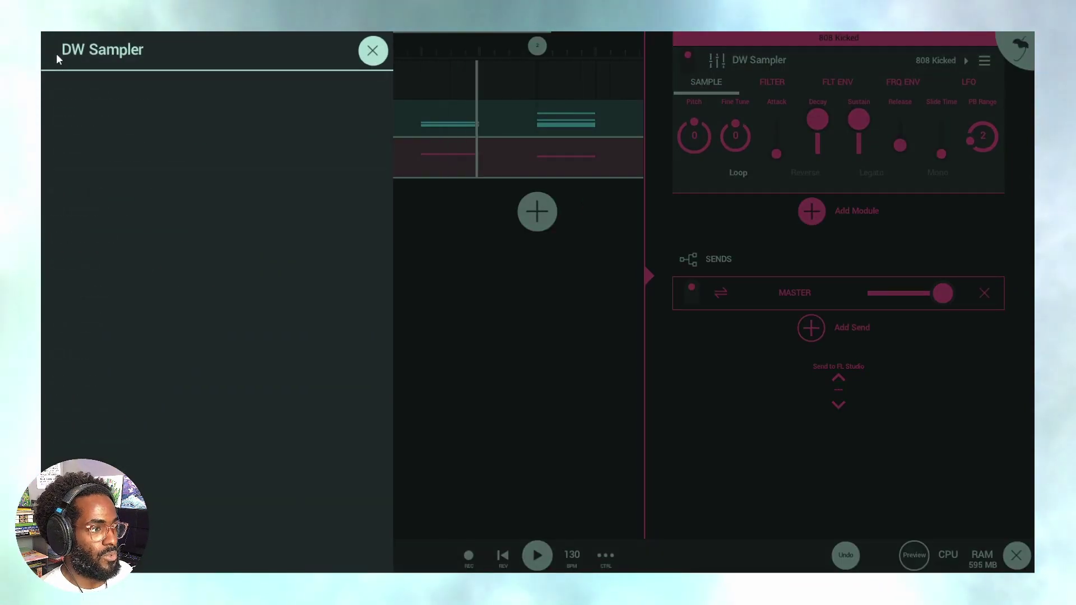
pyautogui.scroll(2, 168, 227)
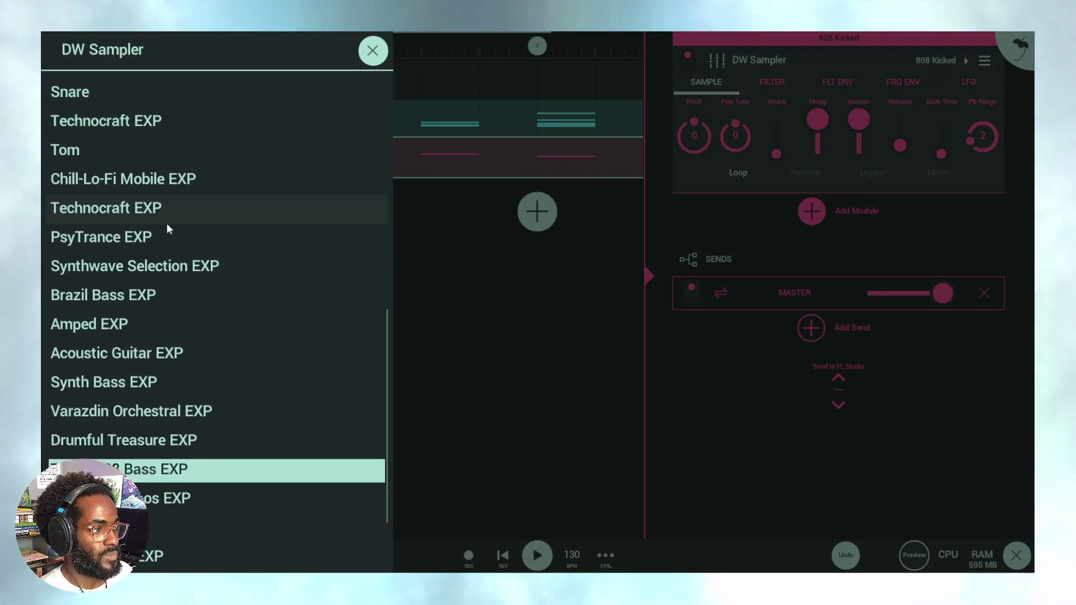
pyautogui.click(176, 294)
pyautogui.click(142, 117)
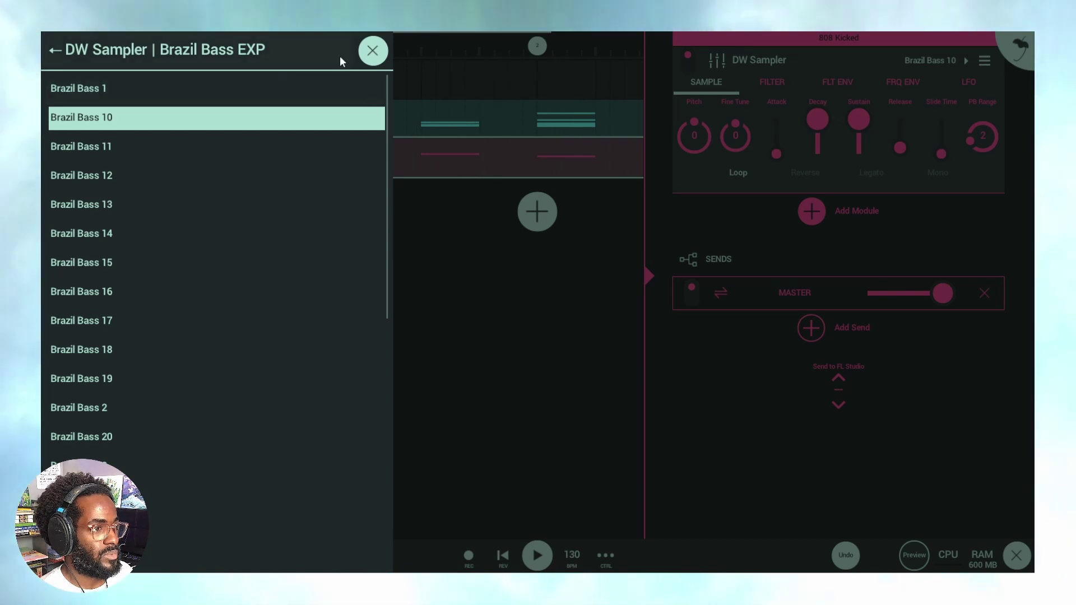
pyautogui.click(373, 52)
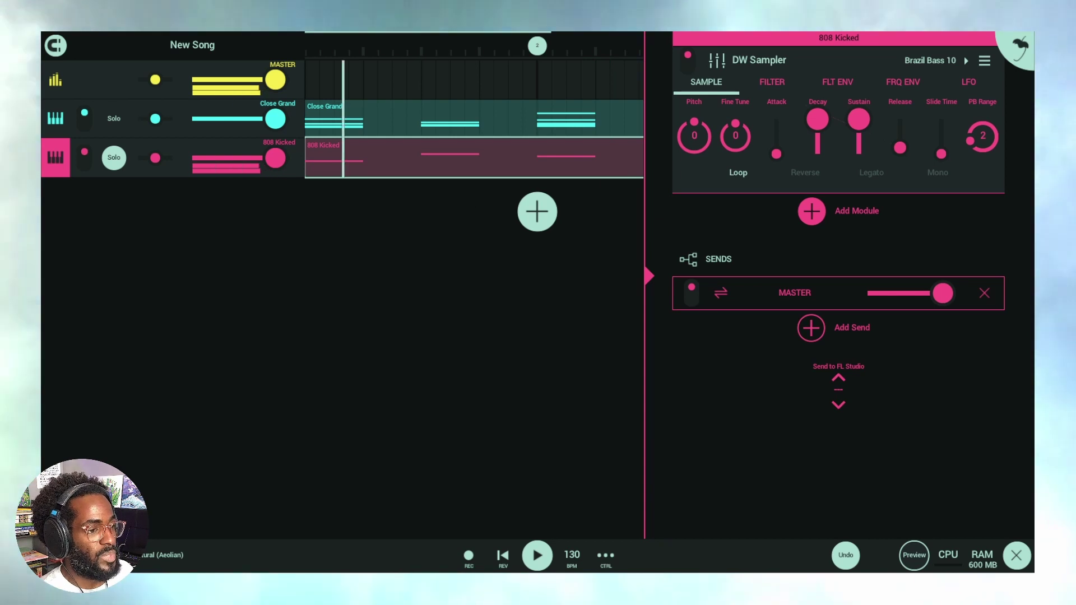
# Step: Lower the 808 Kicked track's volume slightly and turn off its solo
pyautogui.moveTo(280, 163); pyautogui.dragTo(274, 163)
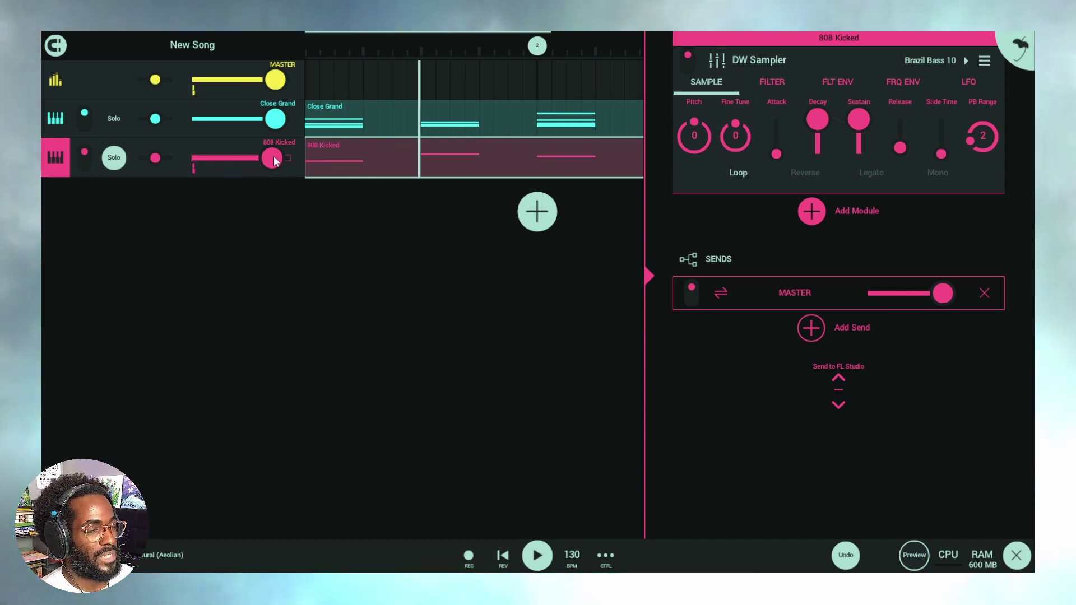
pyautogui.click(114, 158)
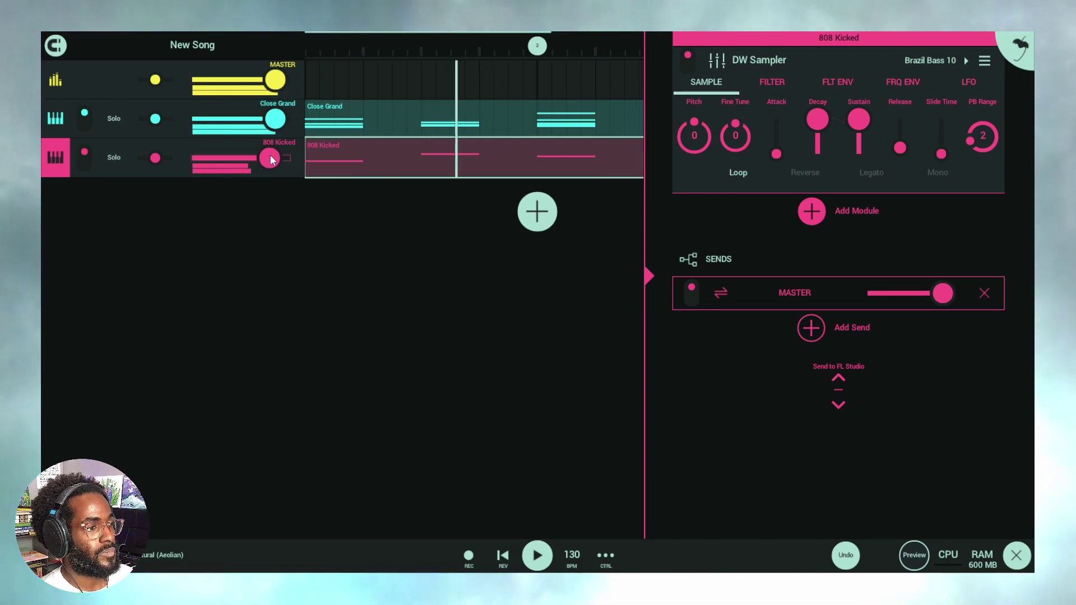
# Step: Open the Close Grand clip and try removing the lowest note of each chord
pyautogui.doubleClick(400, 121)
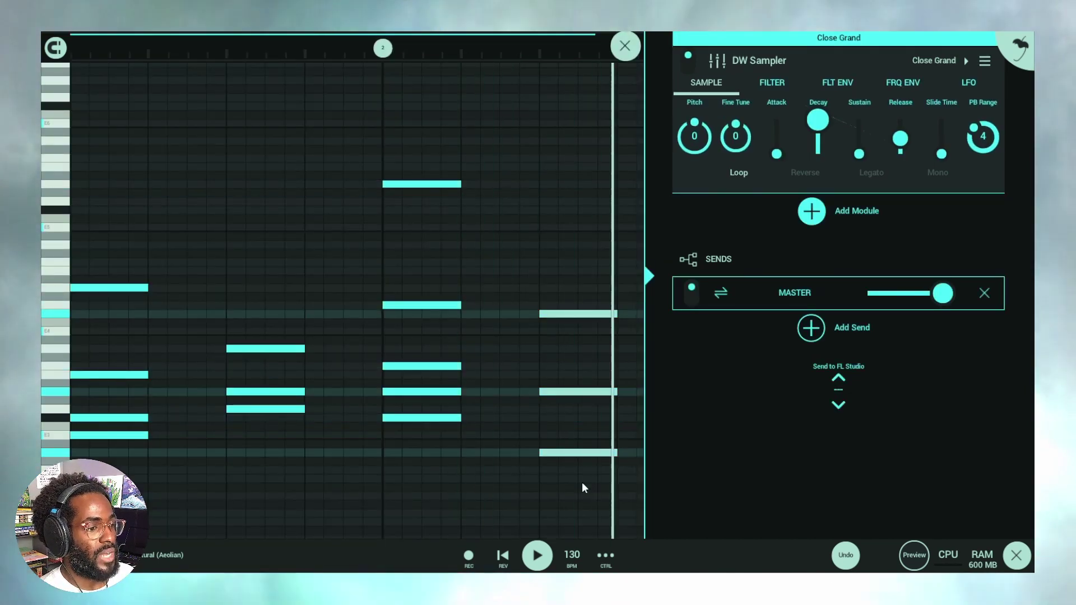
pyautogui.click(570, 451)
pyautogui.moveTo(571, 451); pyautogui.dragTo(253, 416)
pyautogui.click(253, 413)
pyautogui.click(100, 436)
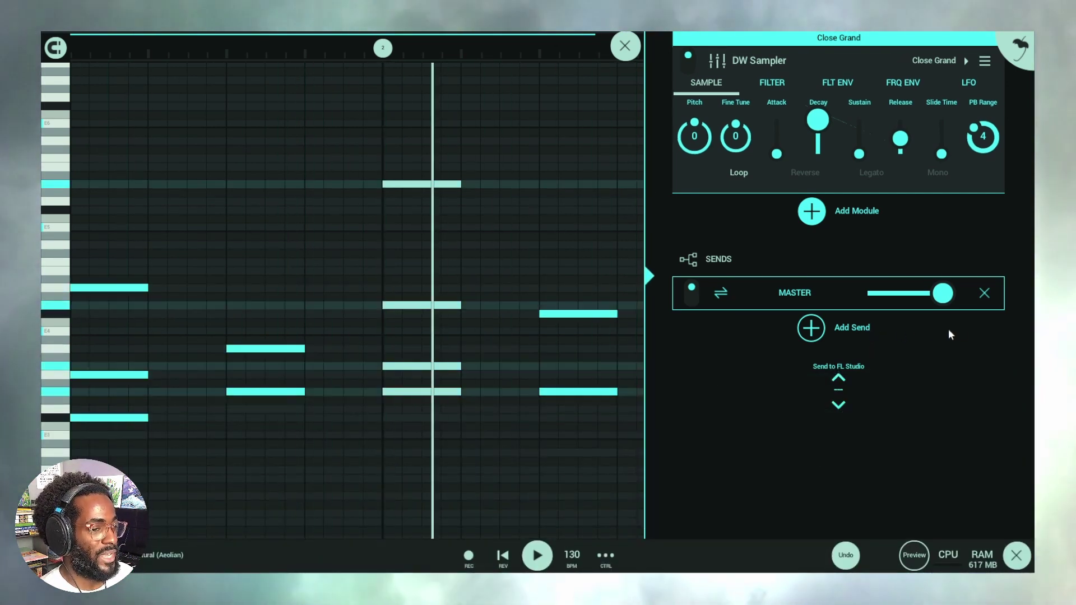
# Step: Undo the deletions of the lowest piano chord notes and return to the playlist
pyautogui.click(847, 556)
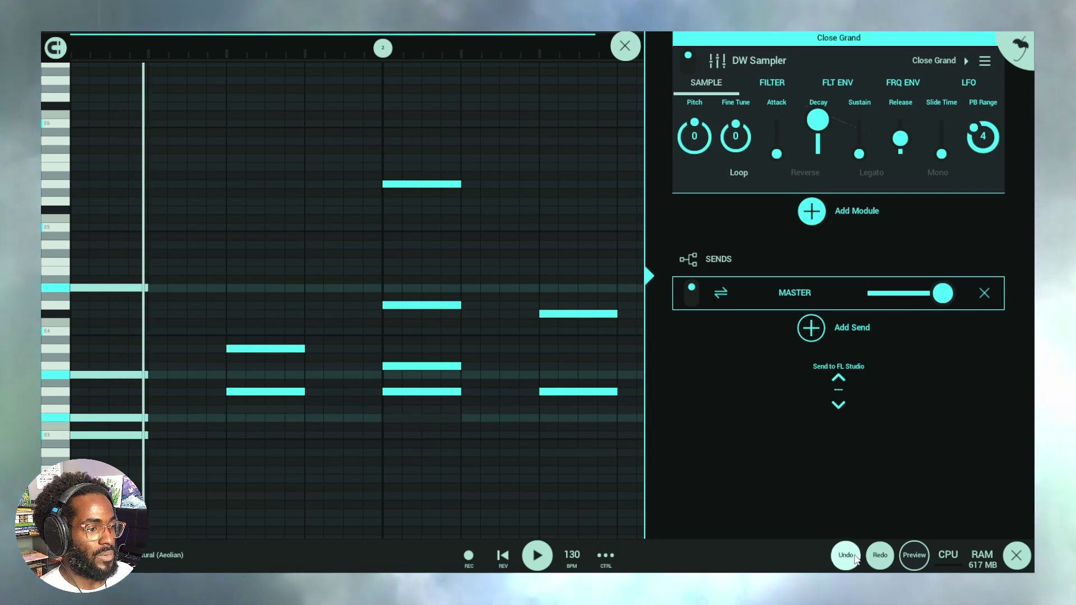
pyautogui.click(854, 556)
pyautogui.click(854, 556)
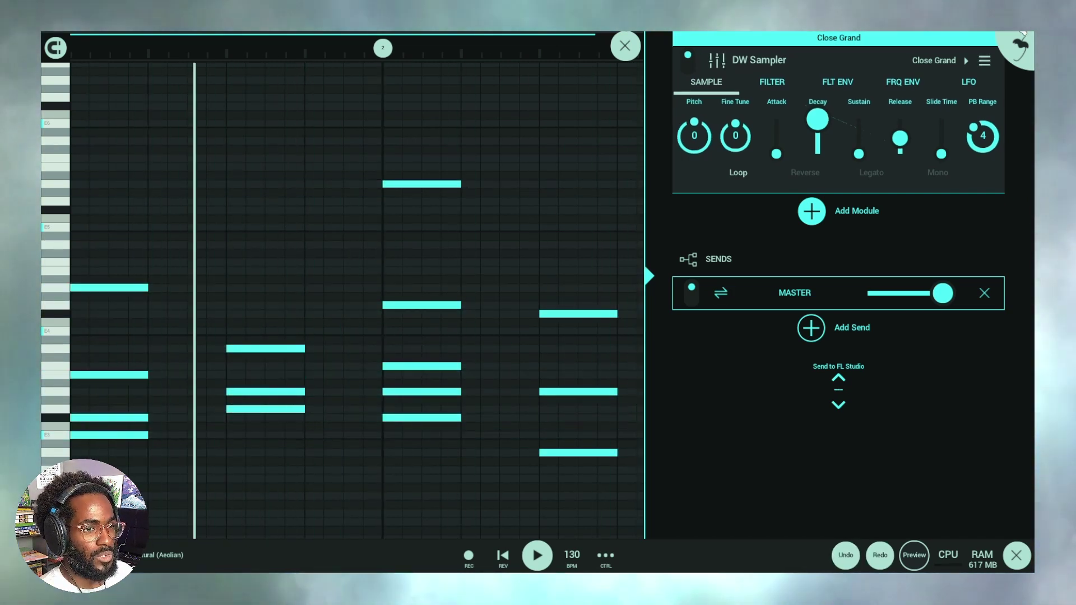
pyautogui.click(625, 46)
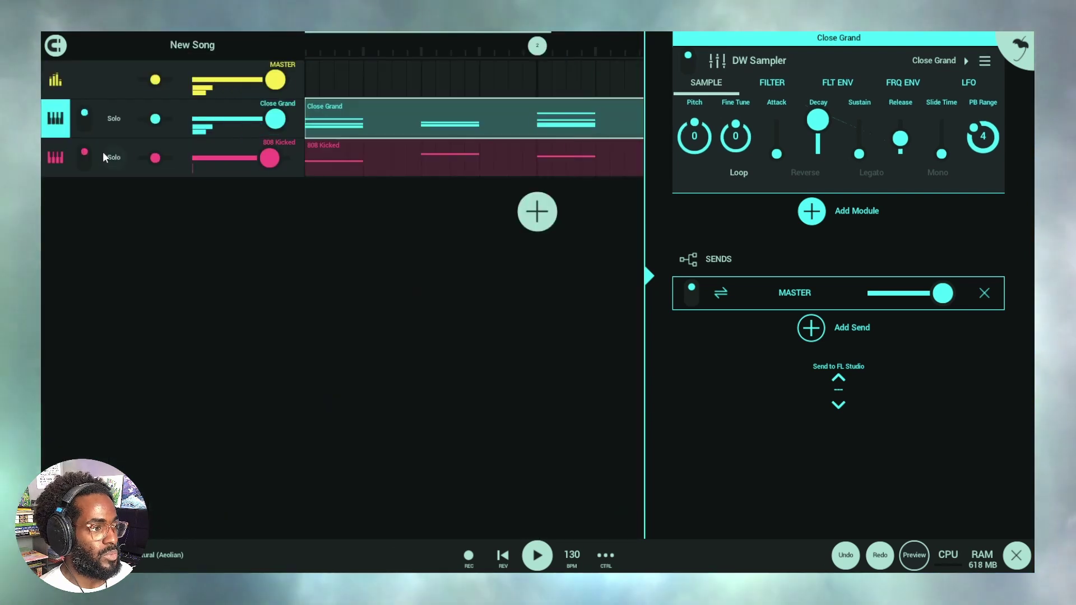
# Step: In the Close Grand clip, add D5 to the second chord and F#5 to the fourth chord as octave-higher top notes
pyautogui.doubleClick(422, 122)
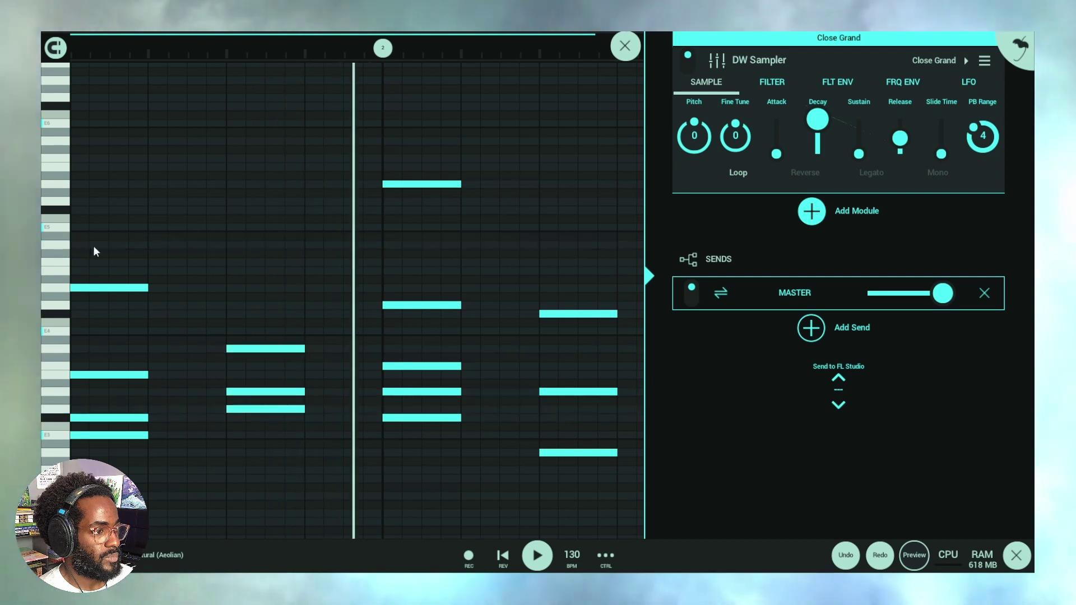
pyautogui.click(227, 246)
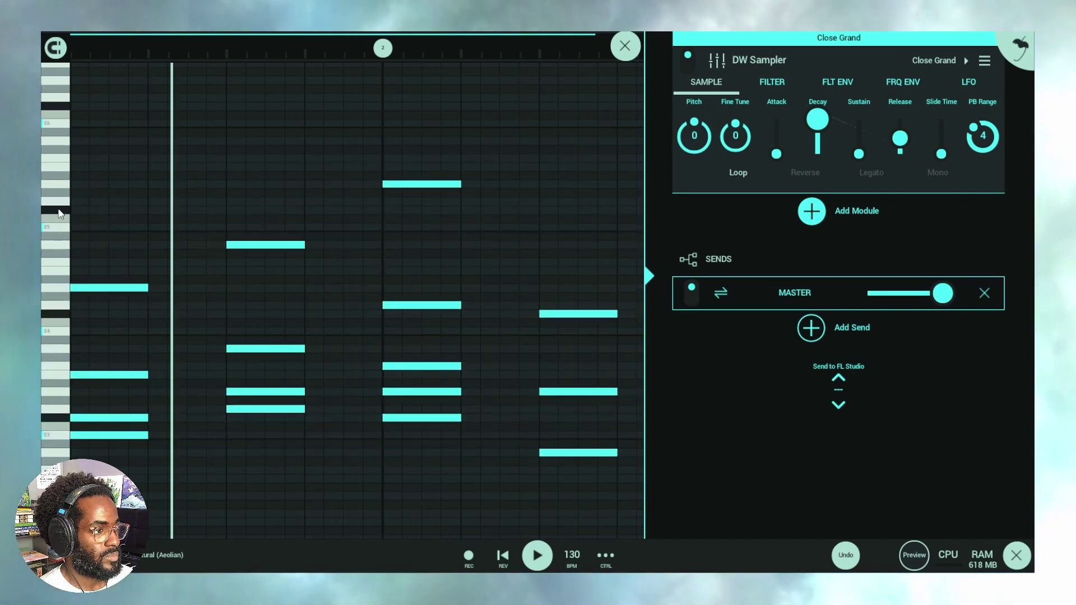
pyautogui.click(566, 211)
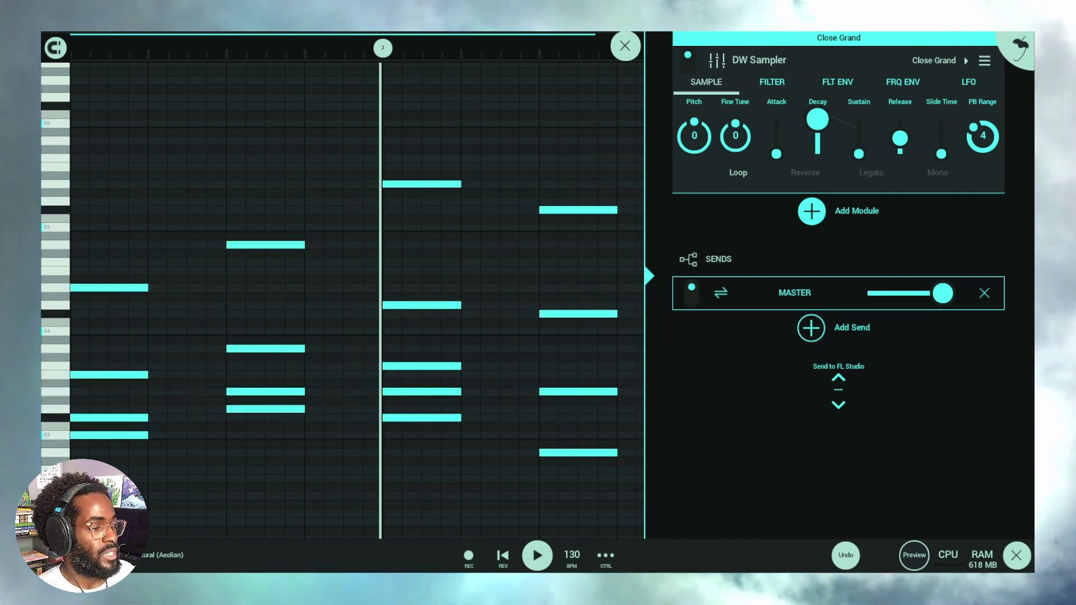
# Step: Try starting the first chord's top note half a beat later with the velocity lane shown
pyautogui.moveTo(84, 535); pyautogui.dragTo(73, 329)
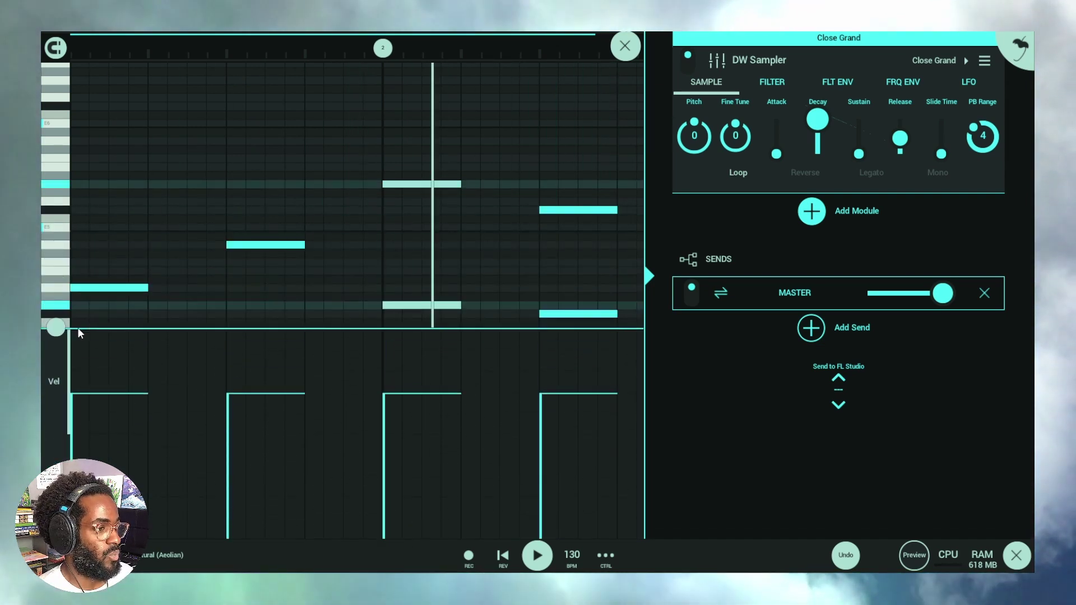
pyautogui.scroll(-5, 145, 209)
pyautogui.moveTo(129, 147); pyautogui.dragTo(168, 146)
pyautogui.moveTo(165, 414); pyautogui.dragTo(167, 397)
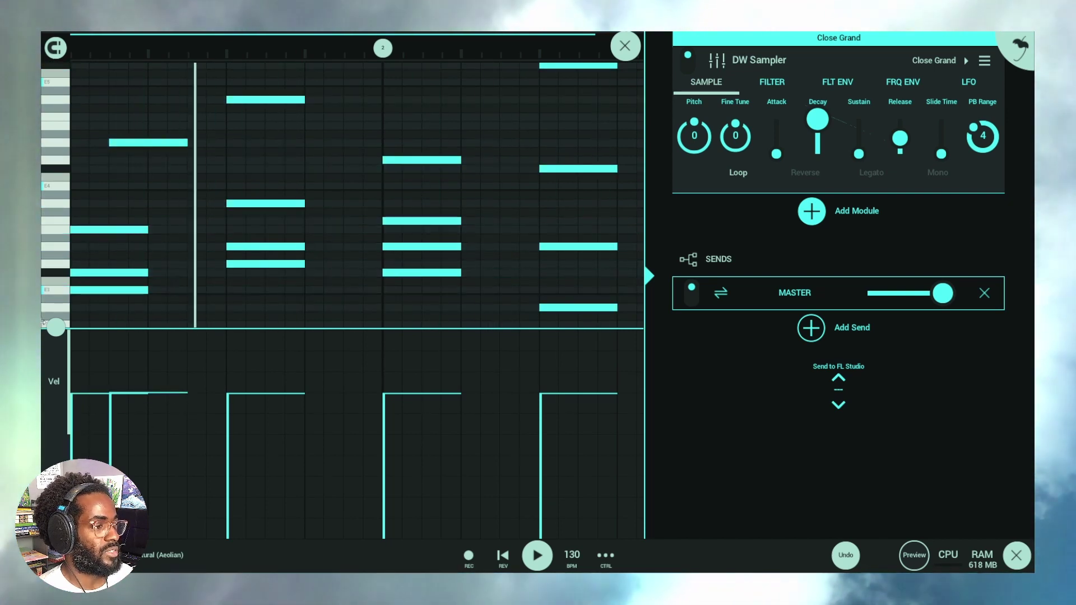
pyautogui.click(56, 326)
pyautogui.moveTo(182, 143); pyautogui.dragTo(104, 143)
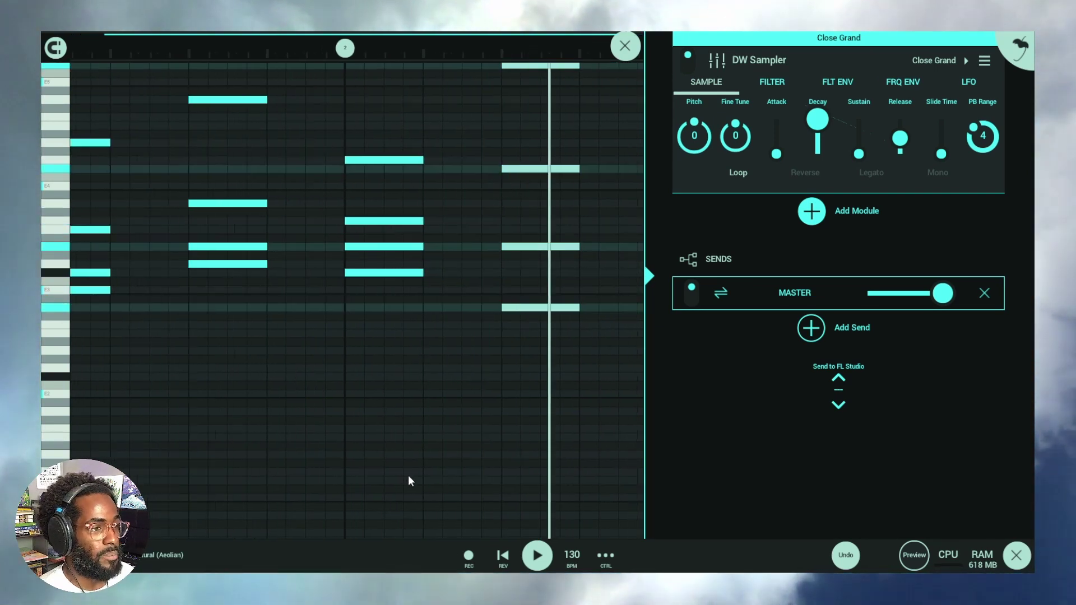
pyautogui.scroll(3, 465, 392)
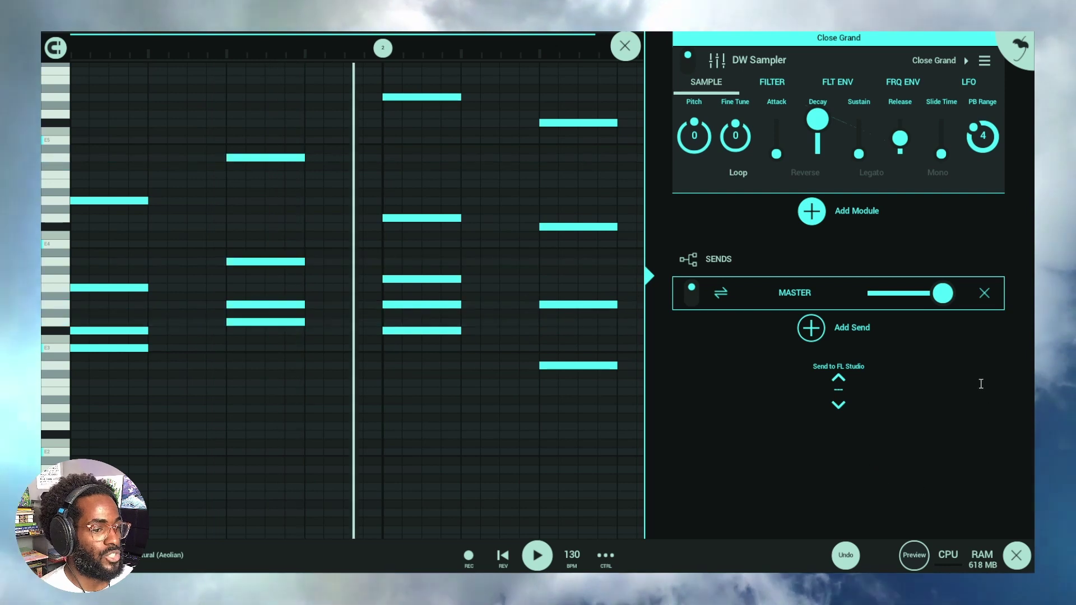
pyautogui.scroll(4, 347, 349)
pyautogui.scroll(5, 347, 349)
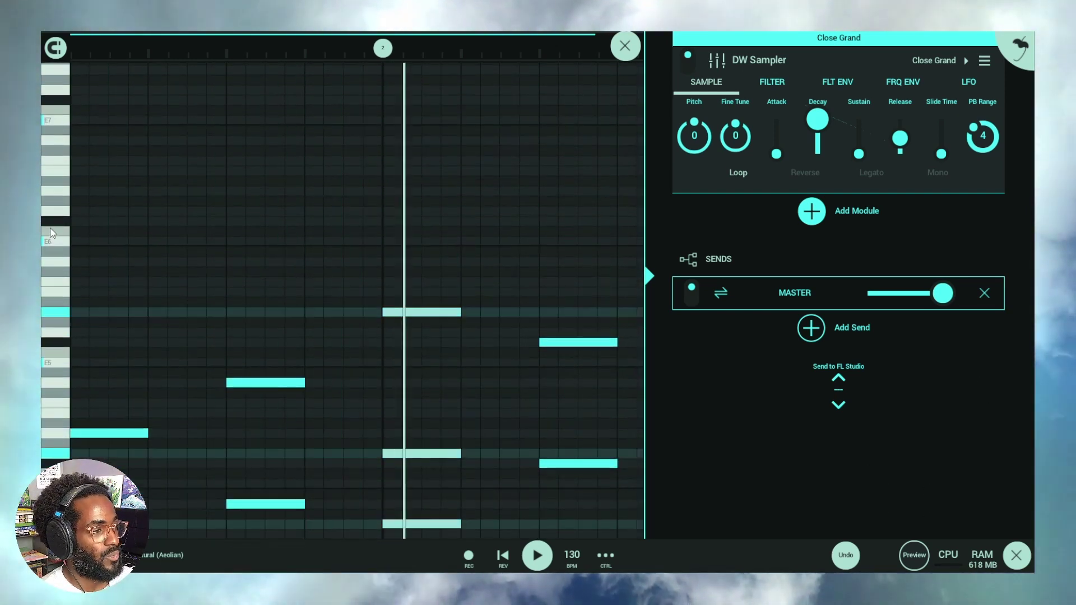
pyautogui.scroll(2, 132, 213)
pyautogui.scroll(2, 129, 257)
pyautogui.scroll(1, 129, 258)
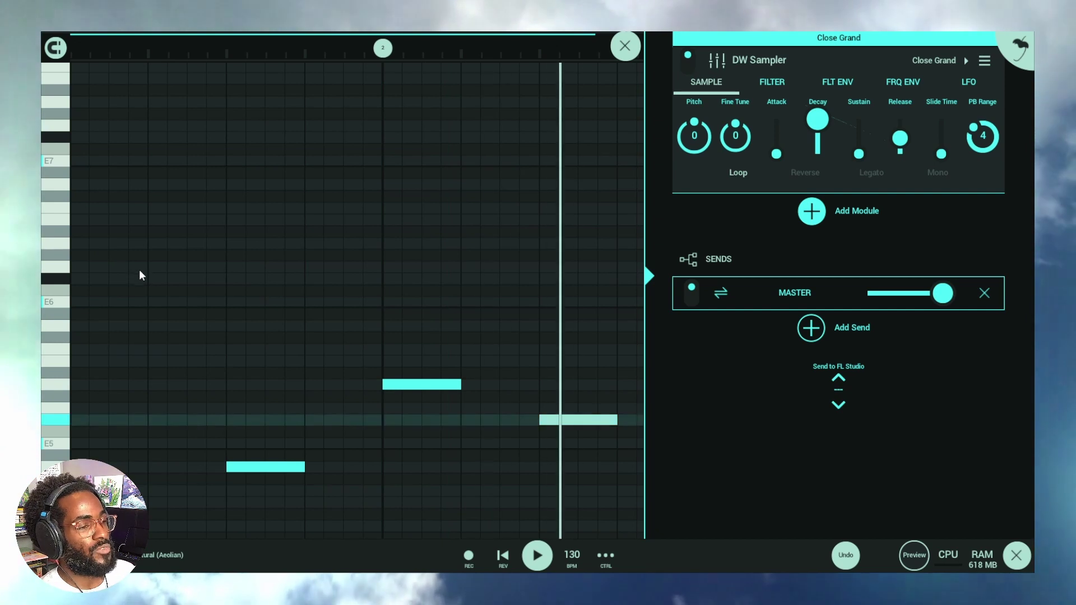
# Step: Return to the playlist and extend the Close Grand clip to four bars
pyautogui.click(624, 51)
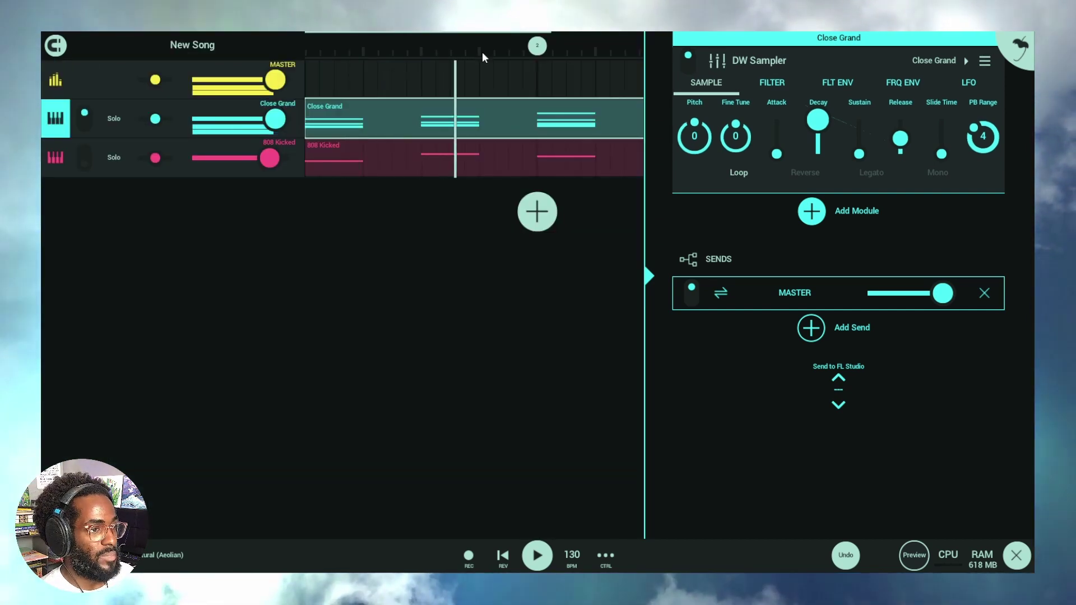
pyautogui.click(514, 124)
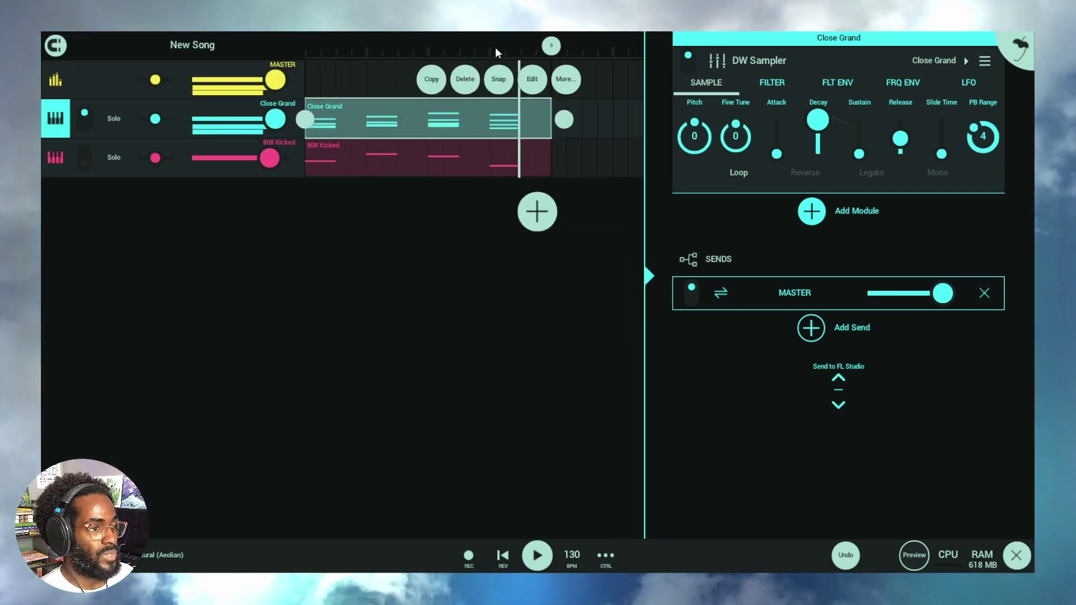
pyautogui.moveTo(455, 119); pyautogui.dragTo(604, 112)
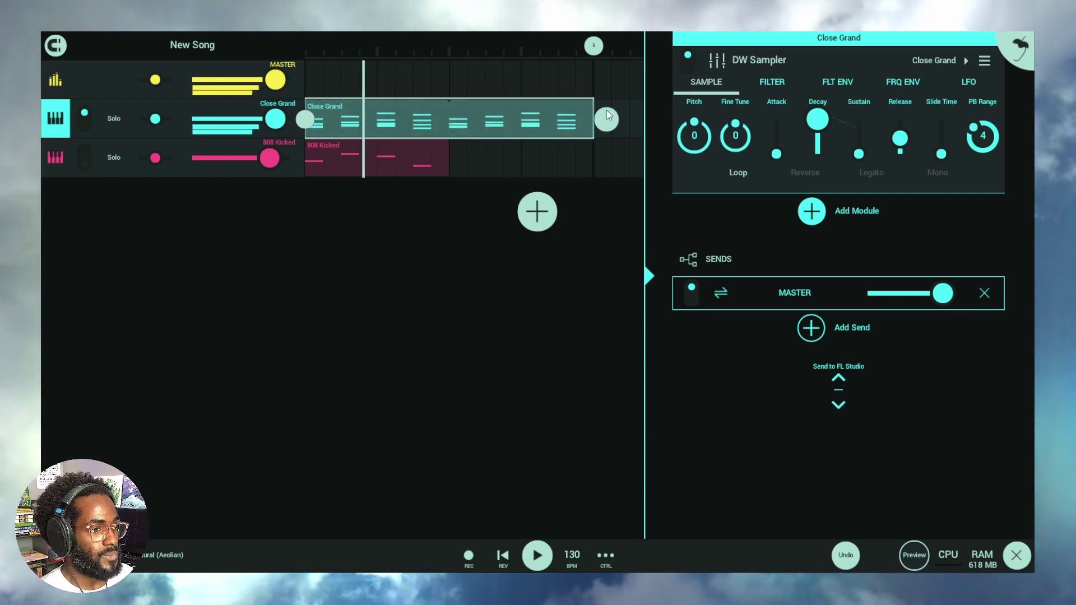
# Step: Open the Close Grand clip, copy all notes of the two-bar progression and paste them at bar 3
pyautogui.doubleClick(549, 116)
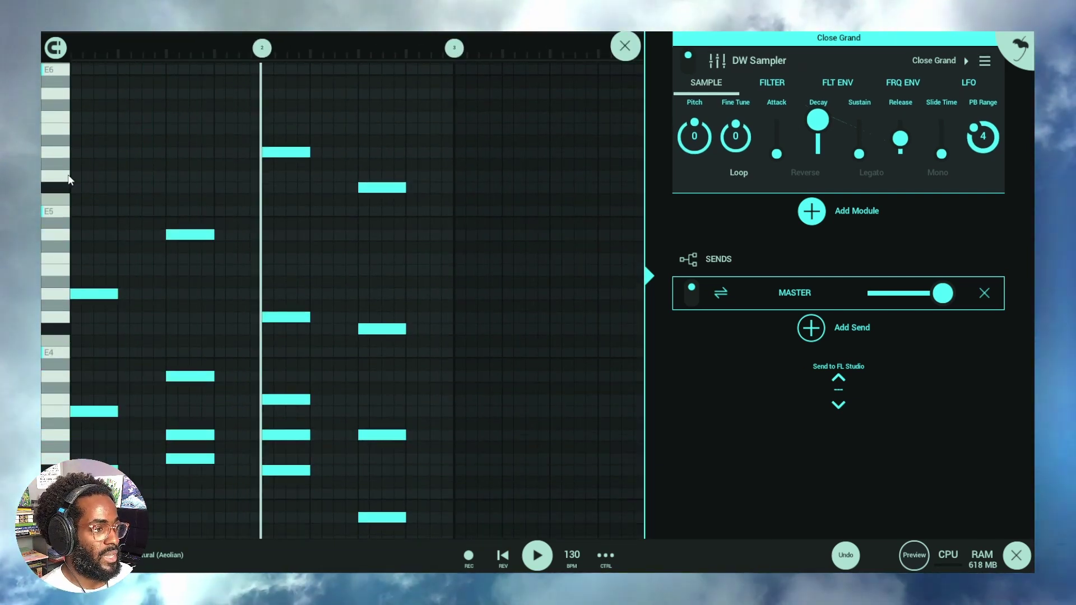
pyautogui.moveTo(445, 459); pyautogui.dragTo(71, 102)
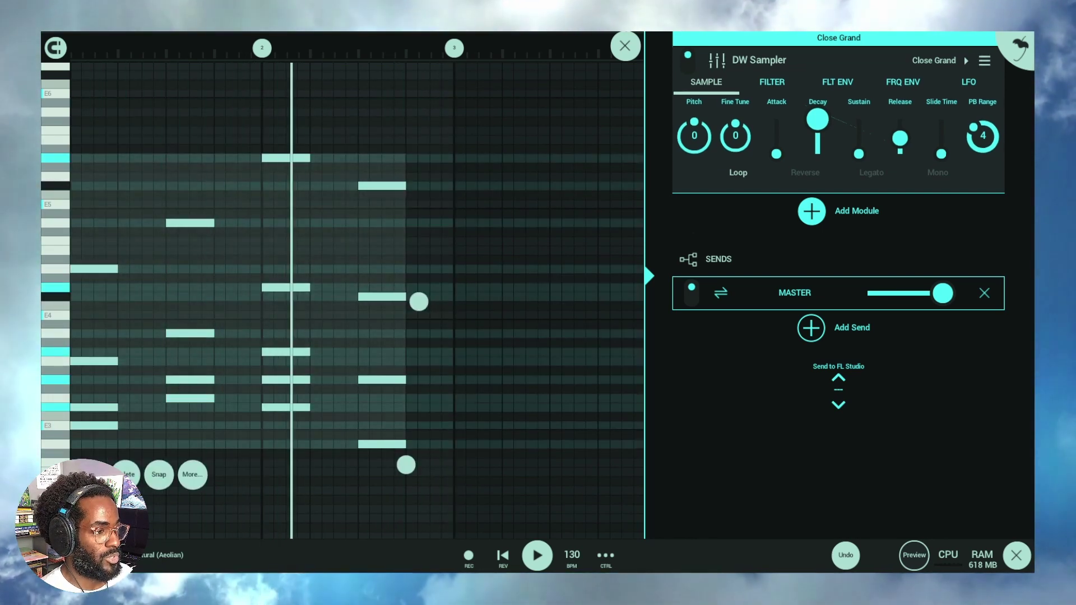
pyautogui.click(429, 187)
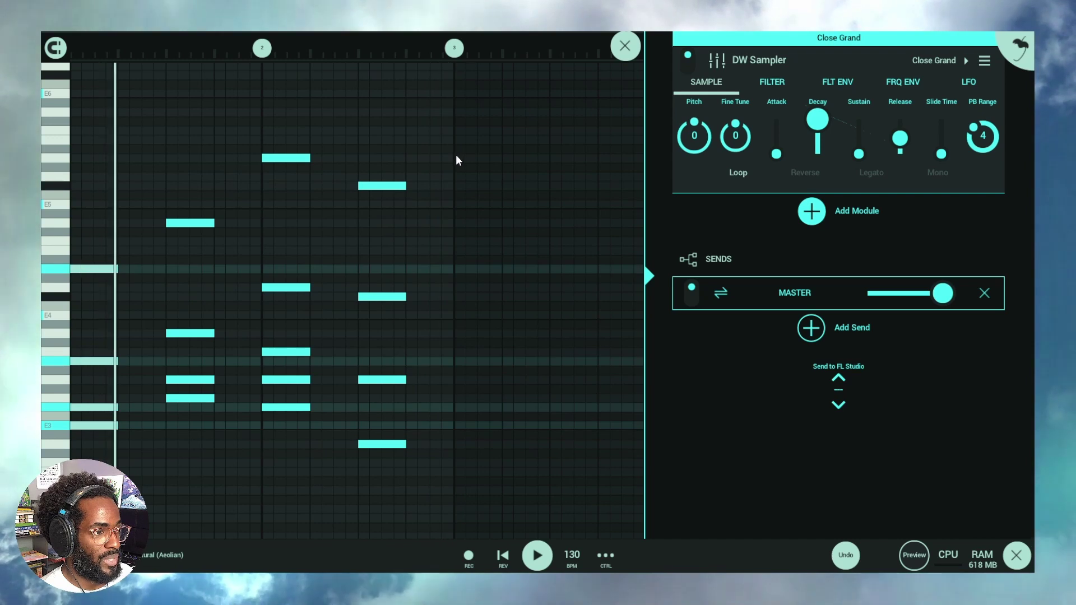
pyautogui.click(465, 160)
pyautogui.click(469, 159)
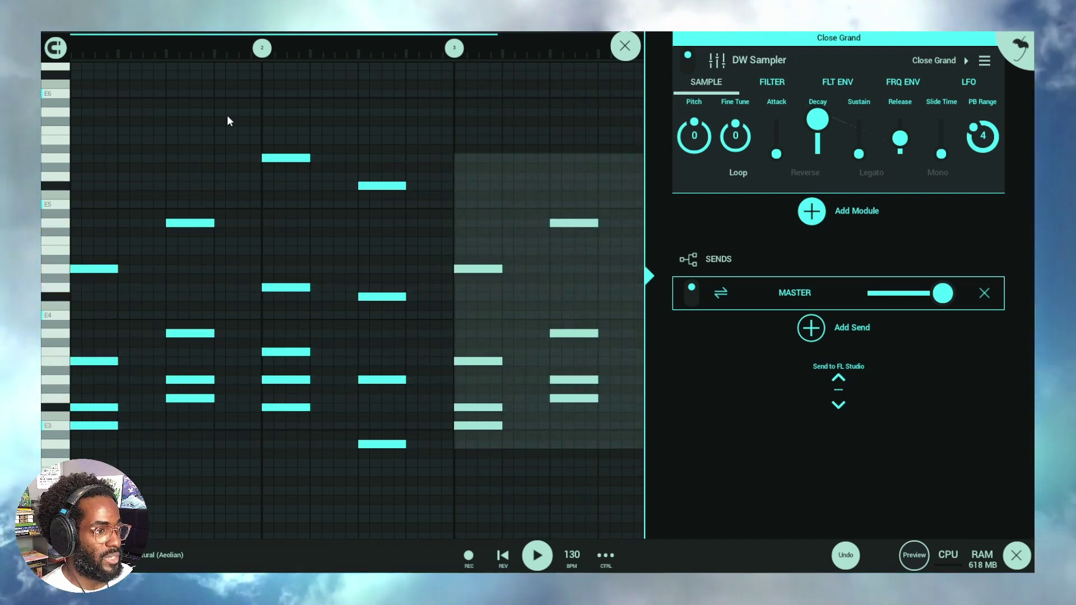
pyautogui.click(232, 106)
# Step: Add an A6 melody note half a beat long at the very start of the Close Grand clip
pyautogui.scroll(3, 102, 129)
pyautogui.moveTo(103, 129); pyautogui.dragTo(194, 281)
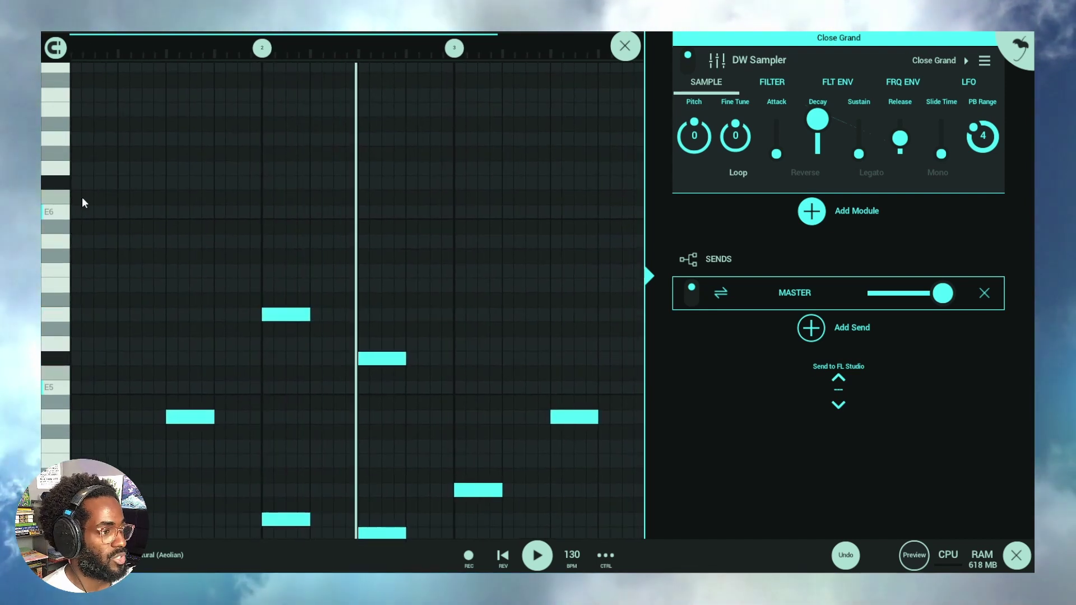
pyautogui.moveTo(103, 183); pyautogui.dragTo(61, 317)
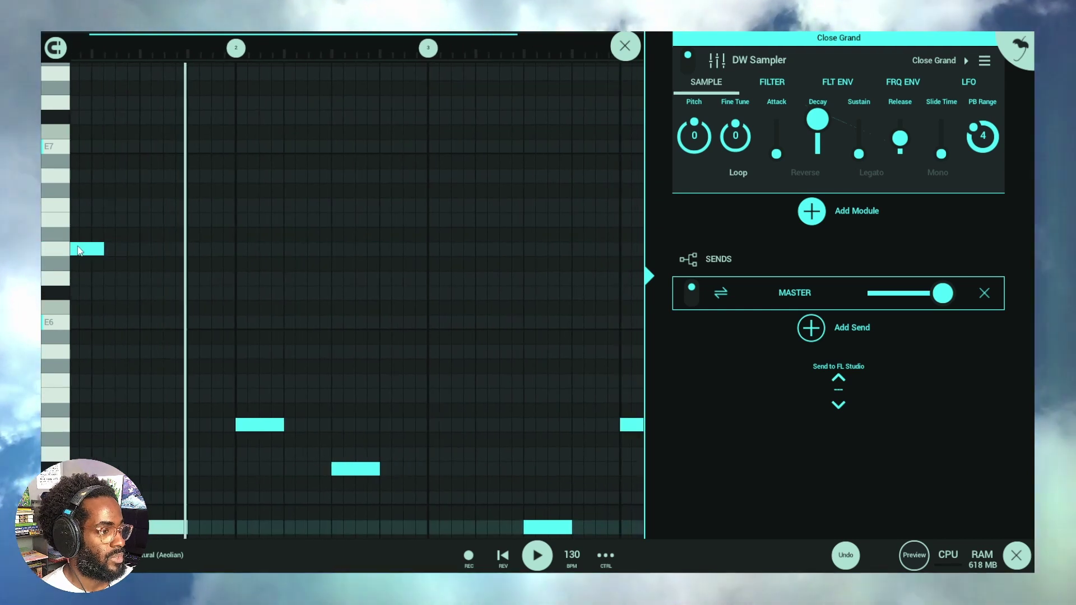
pyautogui.click(108, 250)
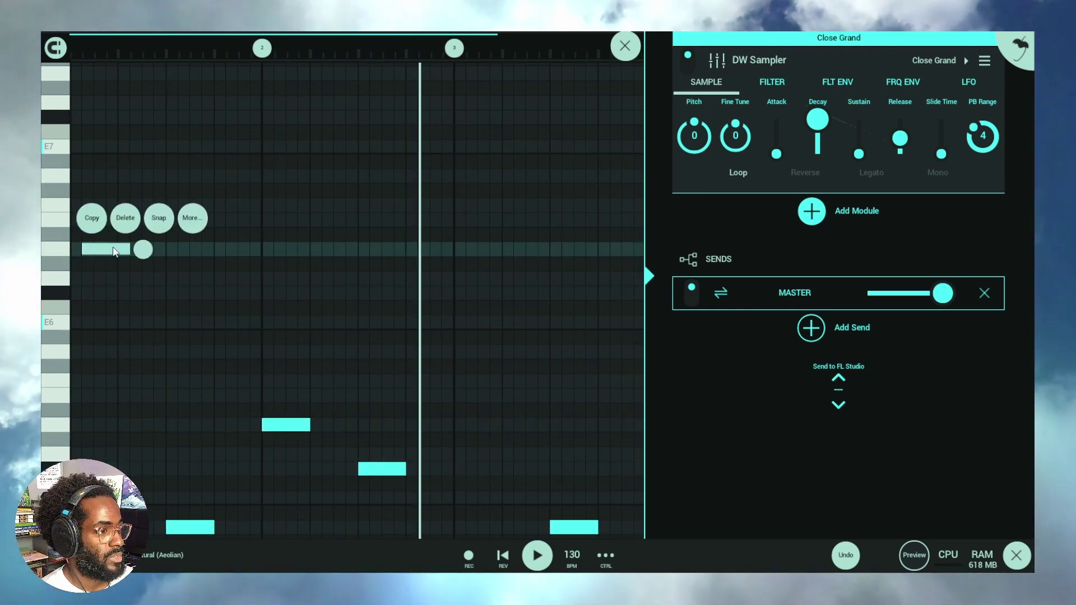
pyautogui.moveTo(125, 250)
pyautogui.mouseDown()
pyautogui.moveTo(94, 250)
pyautogui.moveTo(109, 255)
pyautogui.mouseUp()
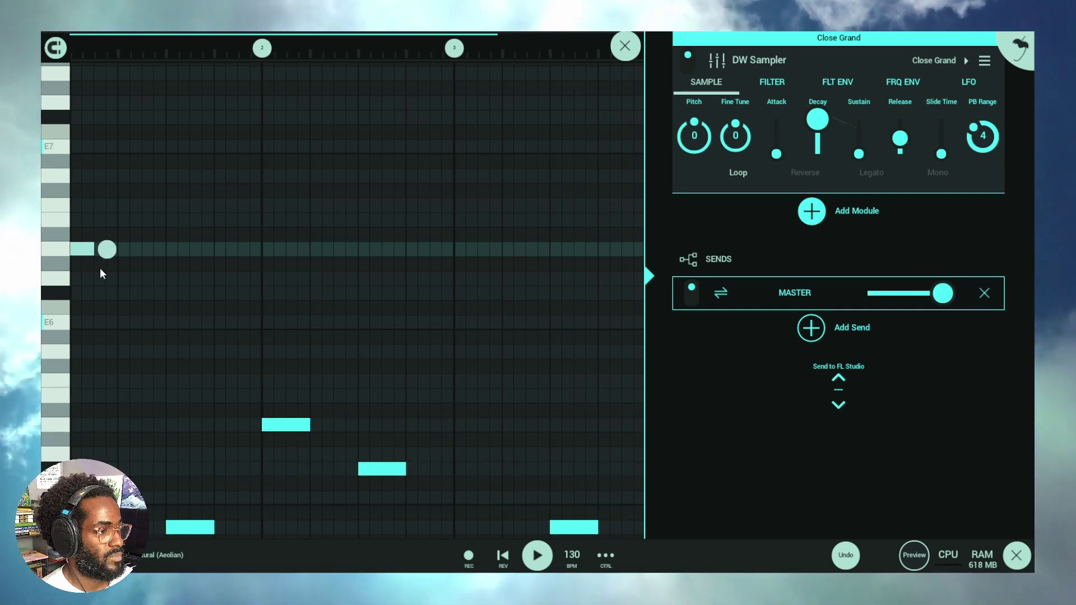
# Step: Lower the opening melody note to E6 and add half-beat E6 notes right after it, on bar 1 beat 4 and twice at bar 3's start
pyautogui.moveTo(97, 250); pyautogui.dragTo(82, 335)
pyautogui.moveTo(103, 255); pyautogui.dragTo(105, 326)
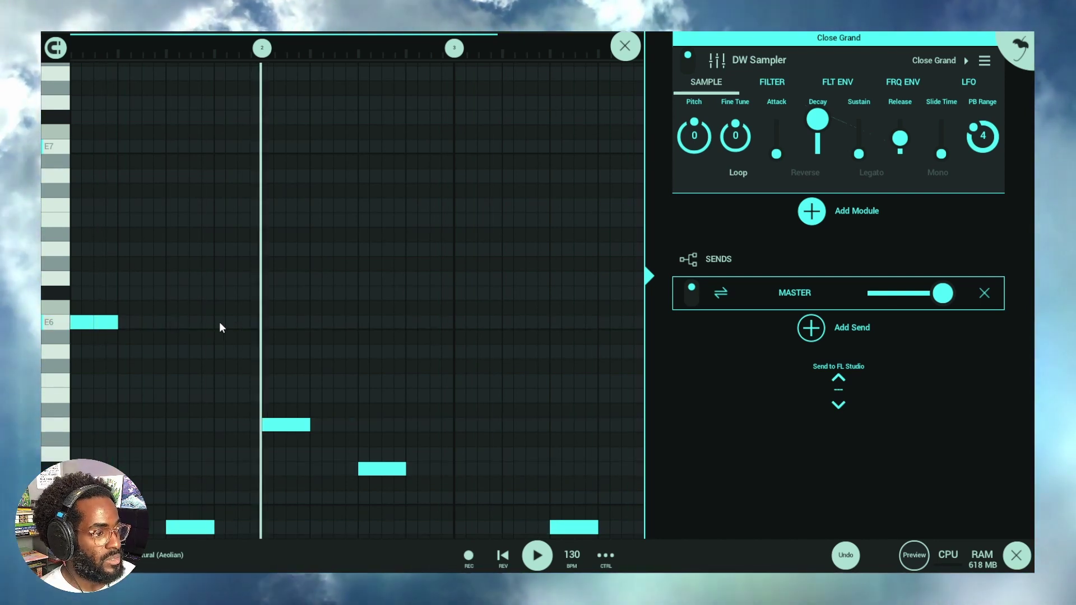
pyautogui.click(225, 323)
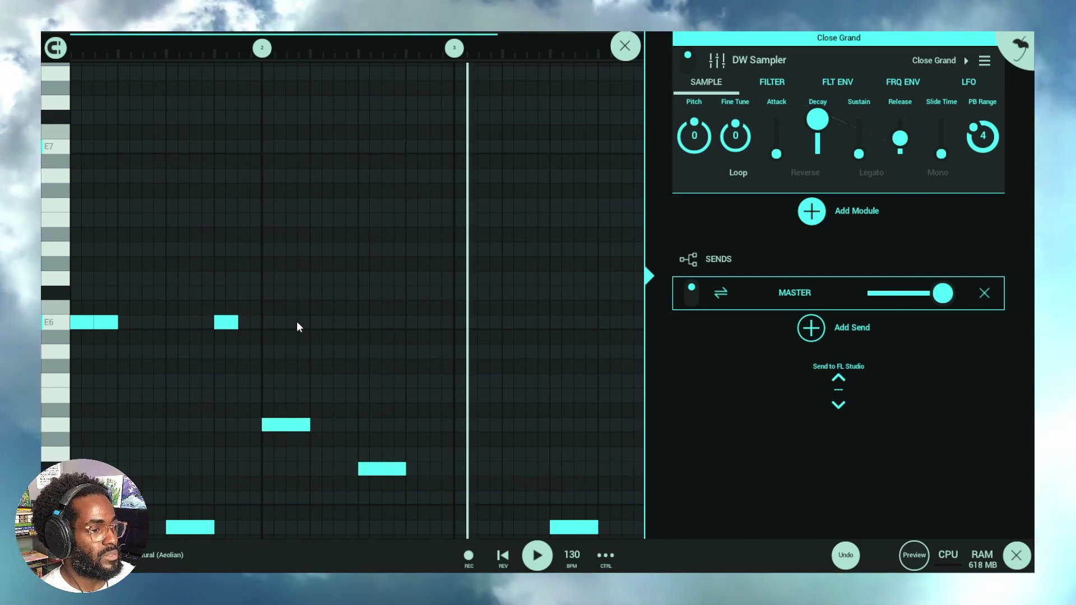
pyautogui.click(455, 324)
pyautogui.click(480, 320)
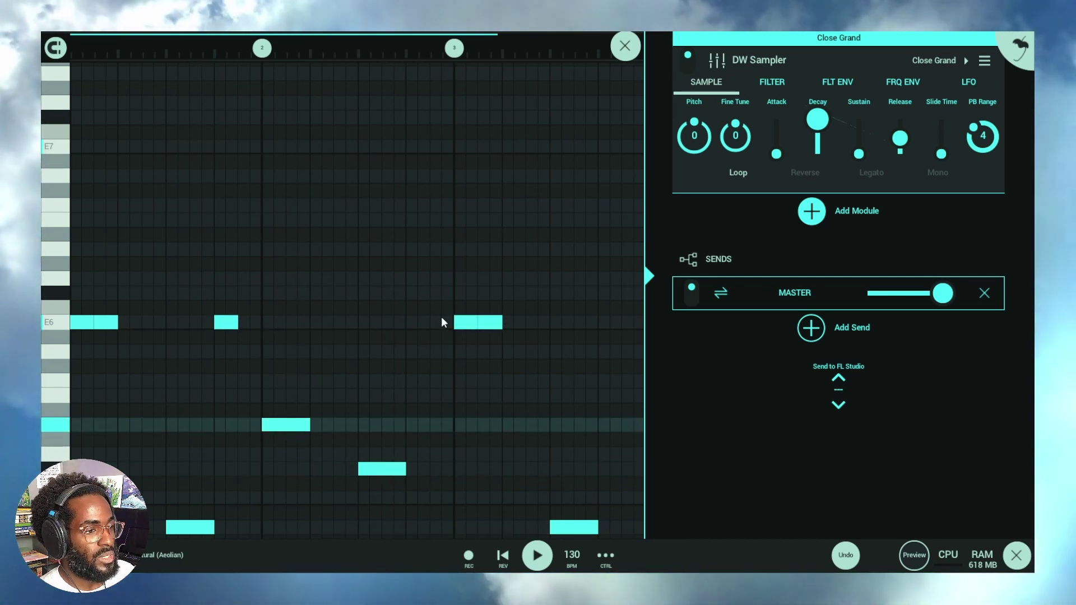
# Step: Add half-beat E6 notes in bar 2 on beat 1 and halfway through beats 2 and 3
pyautogui.click(269, 322)
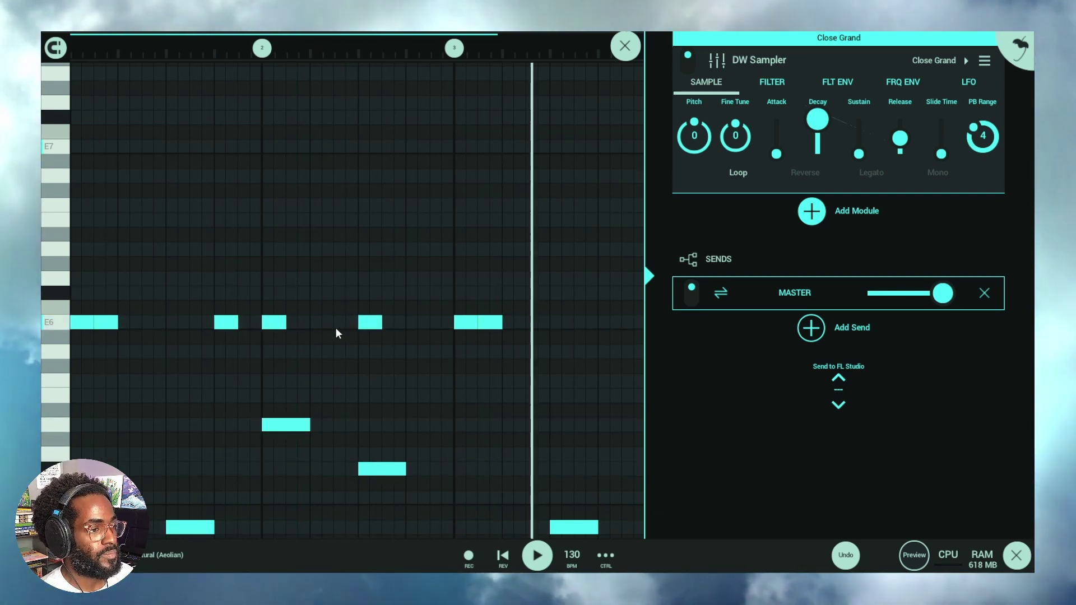
pyautogui.click(409, 322)
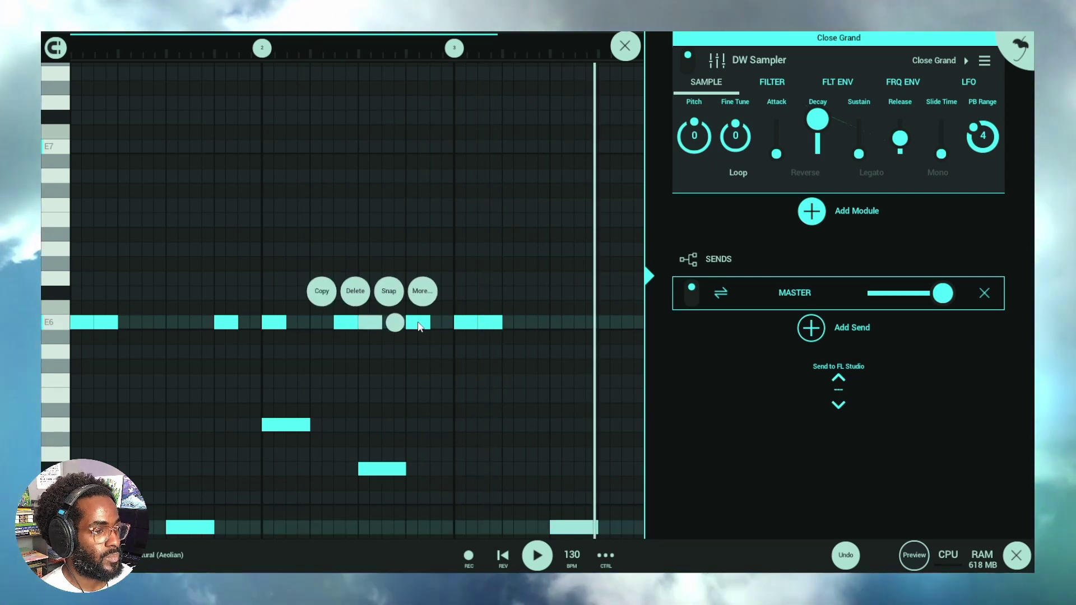
pyautogui.moveTo(422, 331); pyautogui.dragTo(375, 330)
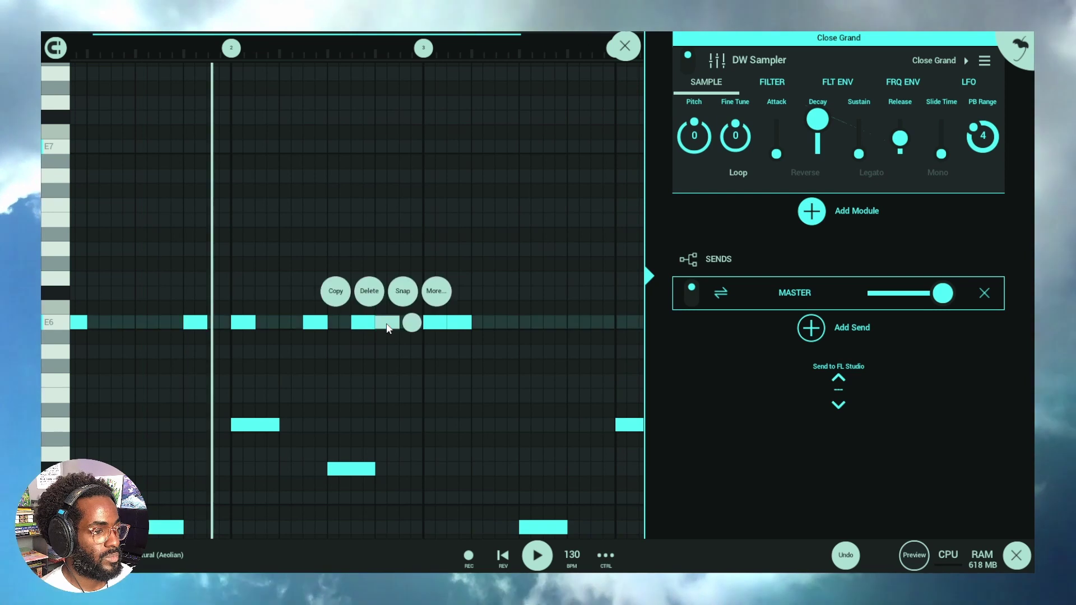
pyautogui.click(389, 325)
pyautogui.moveTo(344, 48); pyautogui.dragTo(347, 49)
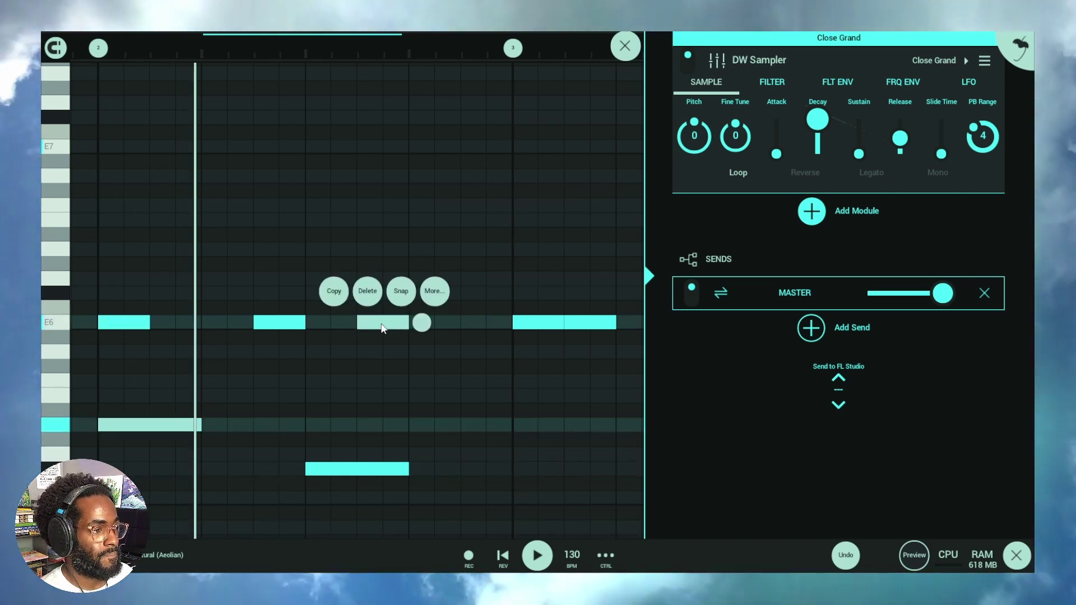
# Step: Shorten bar 2's last E6 note to a quarter beat and move it to beat 4
pyautogui.click(395, 327)
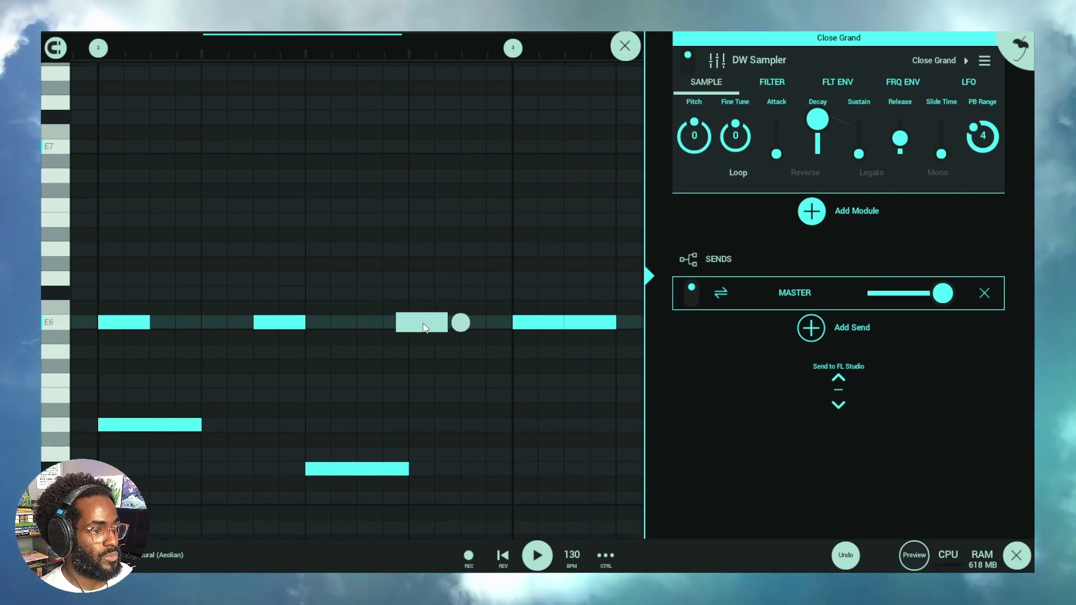
pyautogui.moveTo(432, 328); pyautogui.dragTo(419, 306)
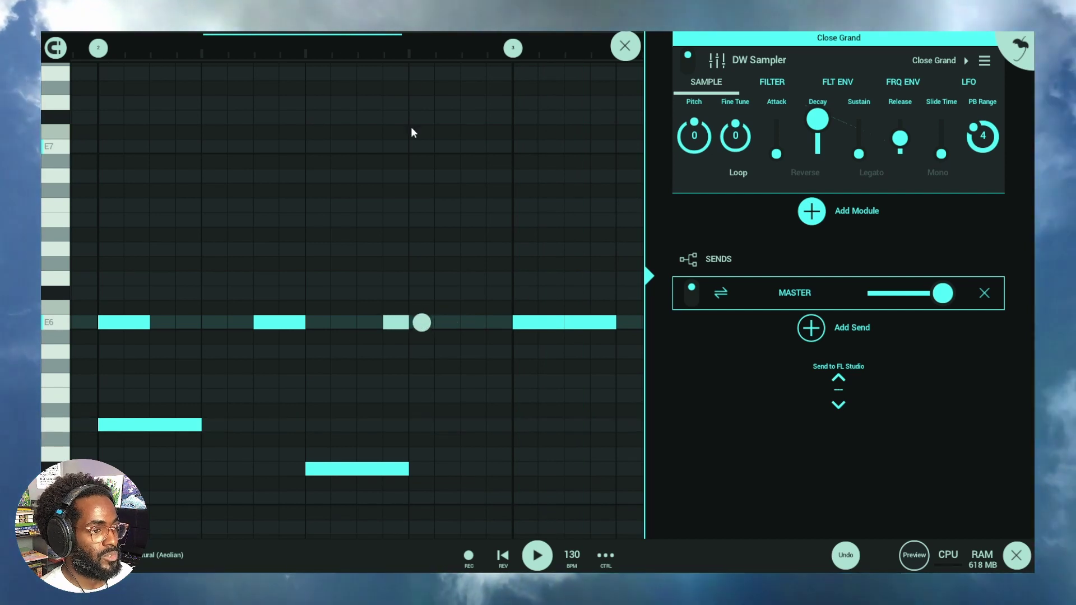
pyautogui.moveTo(402, 53)
pyautogui.mouseDown()
pyautogui.moveTo(403, 217)
pyautogui.moveTo(329, 218)
pyautogui.moveTo(319, 229)
pyautogui.mouseUp()
pyautogui.moveTo(254, 78); pyautogui.dragTo(295, 401)
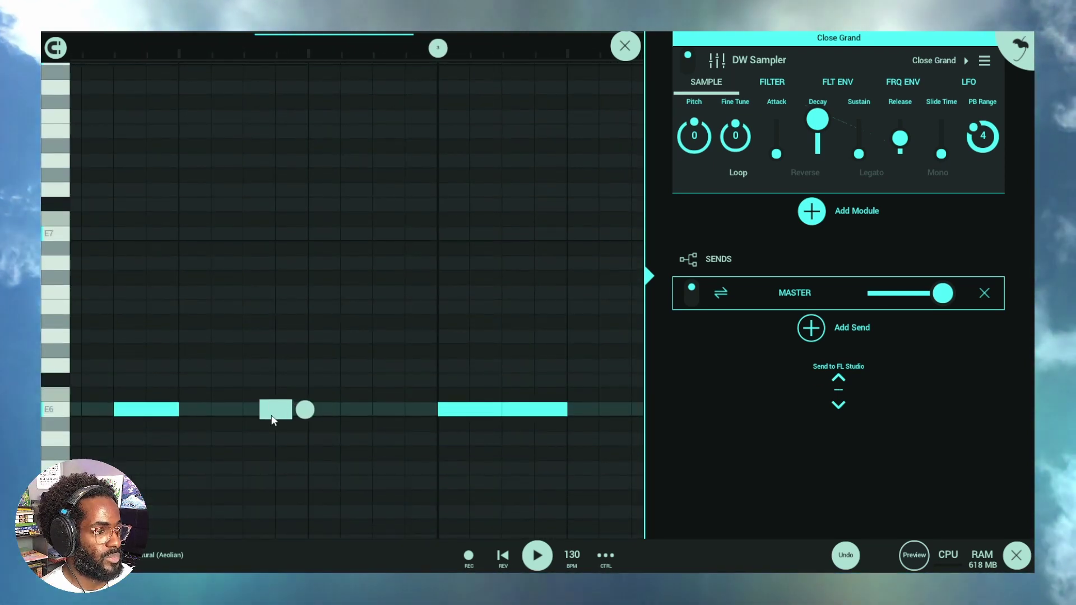
pyautogui.scroll(-3, 232, 68)
pyautogui.scroll(-3, 247, 52)
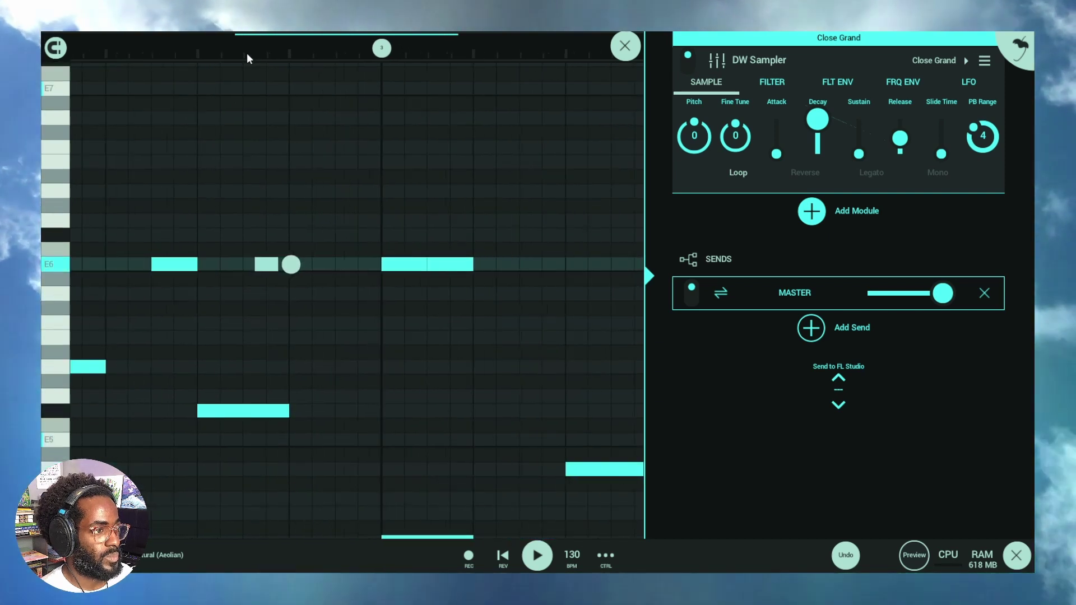
pyautogui.hscroll(-3, 277, 157)
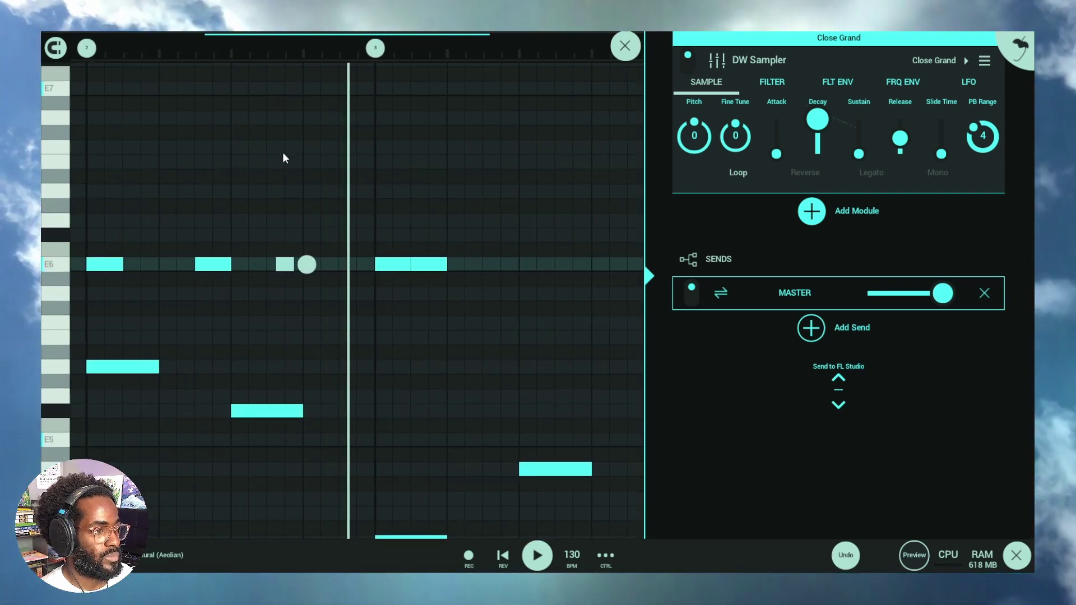
pyautogui.scroll(2, 284, 48)
pyautogui.scroll(2, 284, 54)
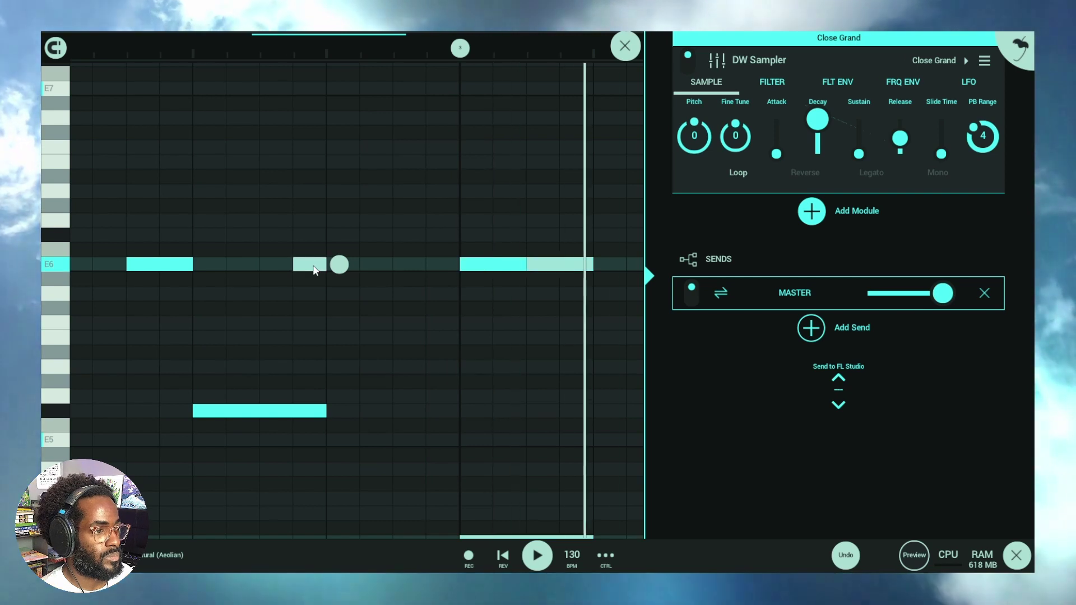
pyautogui.moveTo(314, 268); pyautogui.dragTo(356, 267)
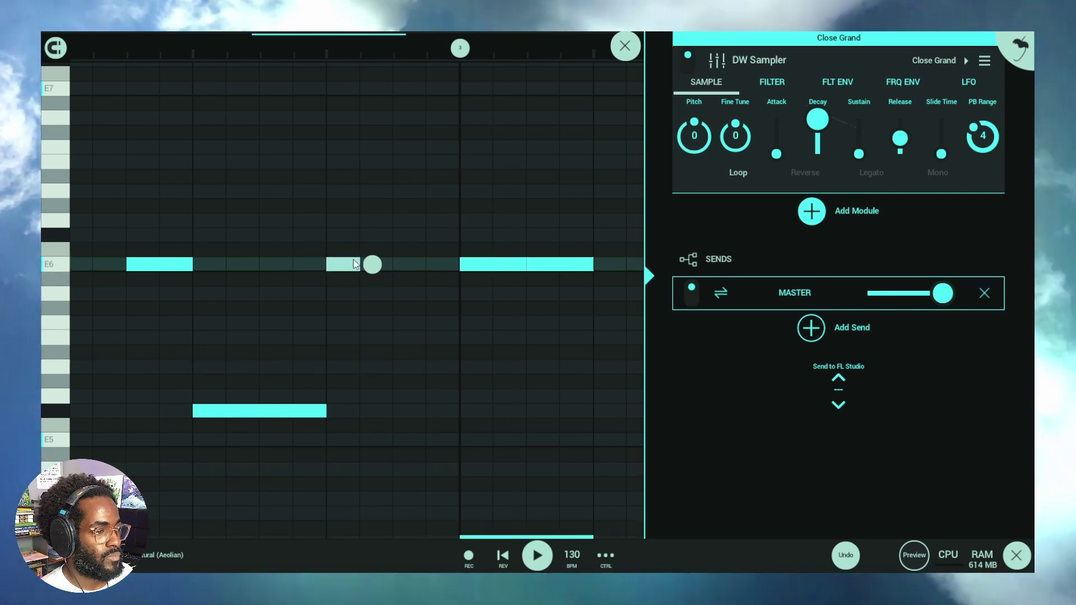
# Step: In bar 4, add three quarter-beat E6 notes half a beat apart from beat 1, plus a half-beat E6 note on beat 4
pyautogui.moveTo(450, 53)
pyautogui.mouseDown()
pyautogui.moveTo(415, 136)
pyautogui.moveTo(334, 132)
pyautogui.moveTo(439, 232)
pyautogui.moveTo(407, 217)
pyautogui.moveTo(264, 212)
pyautogui.mouseUp()
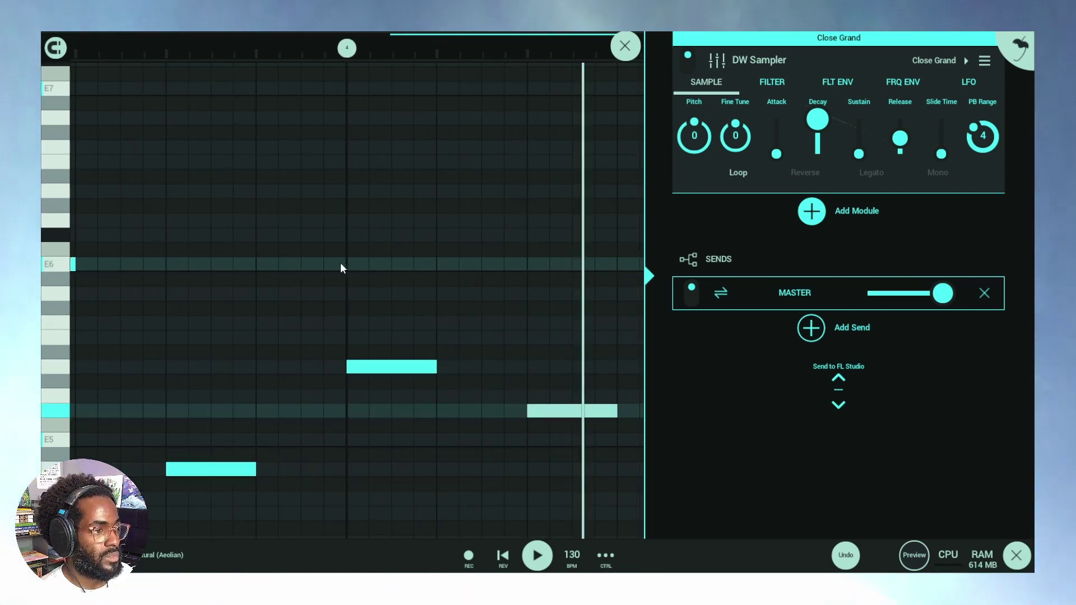
pyautogui.click(370, 264)
pyautogui.moveTo(355, 264); pyautogui.dragTo(430, 267)
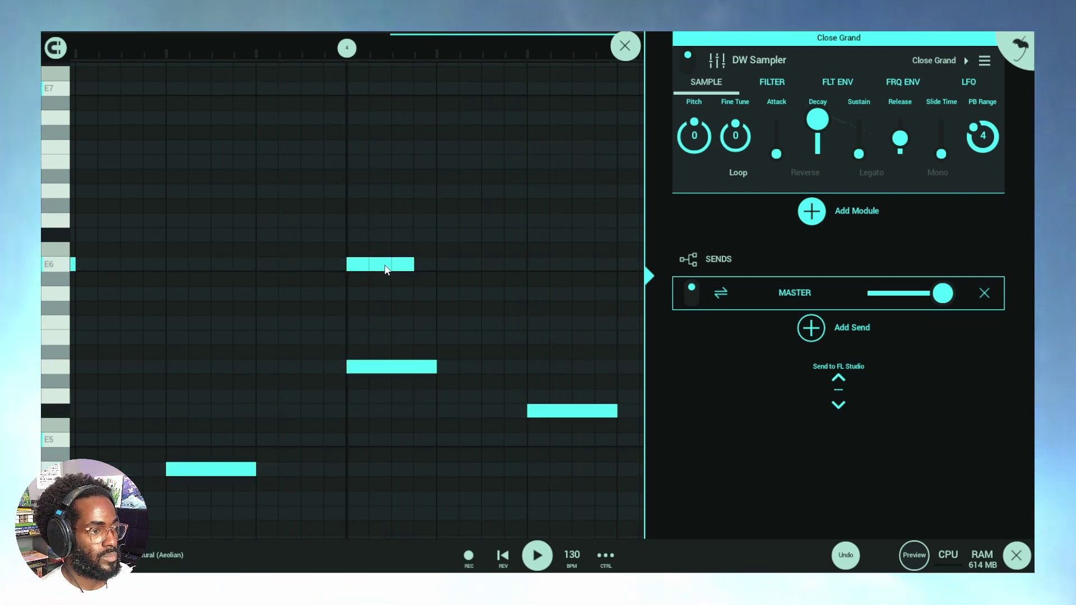
pyautogui.click(401, 264)
pyautogui.click(428, 263)
pyautogui.click(446, 263)
pyautogui.moveTo(481, 298); pyautogui.dragTo(357, 300)
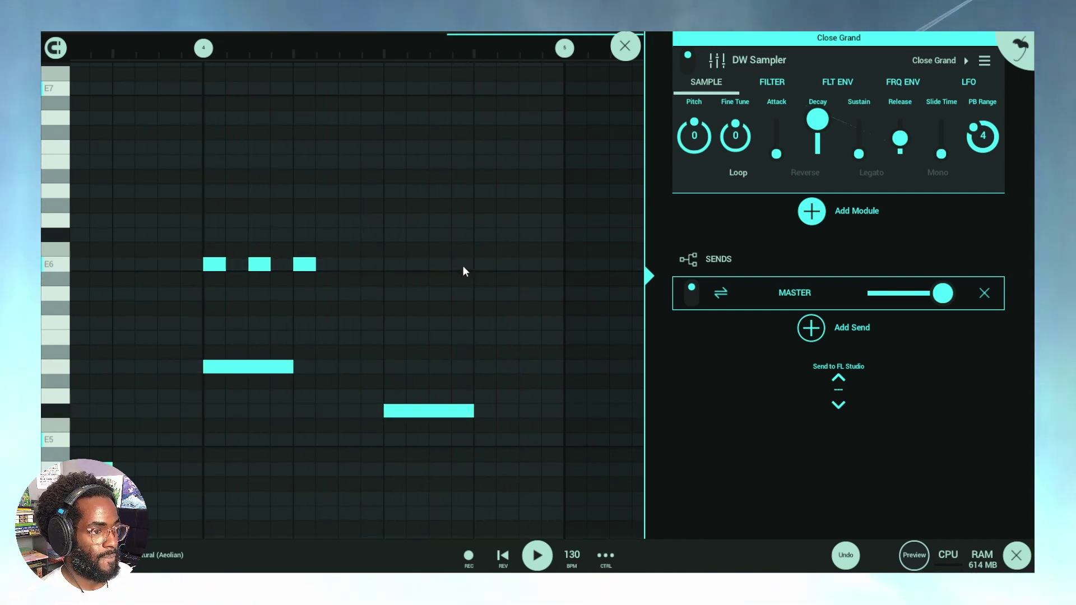
pyautogui.click(395, 265)
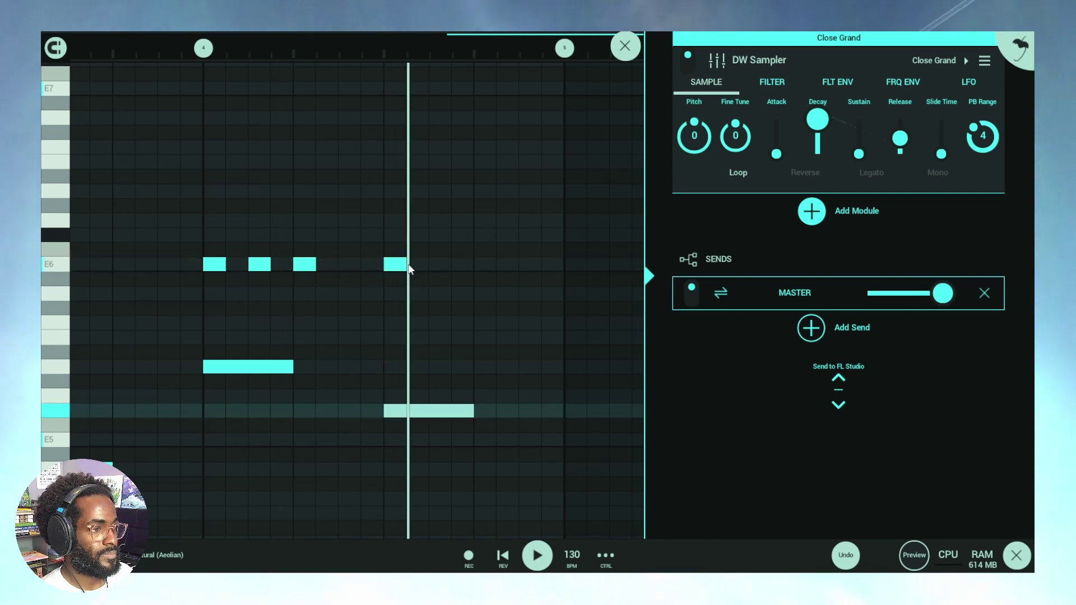
pyautogui.moveTo(399, 270); pyautogui.dragTo(527, 264)
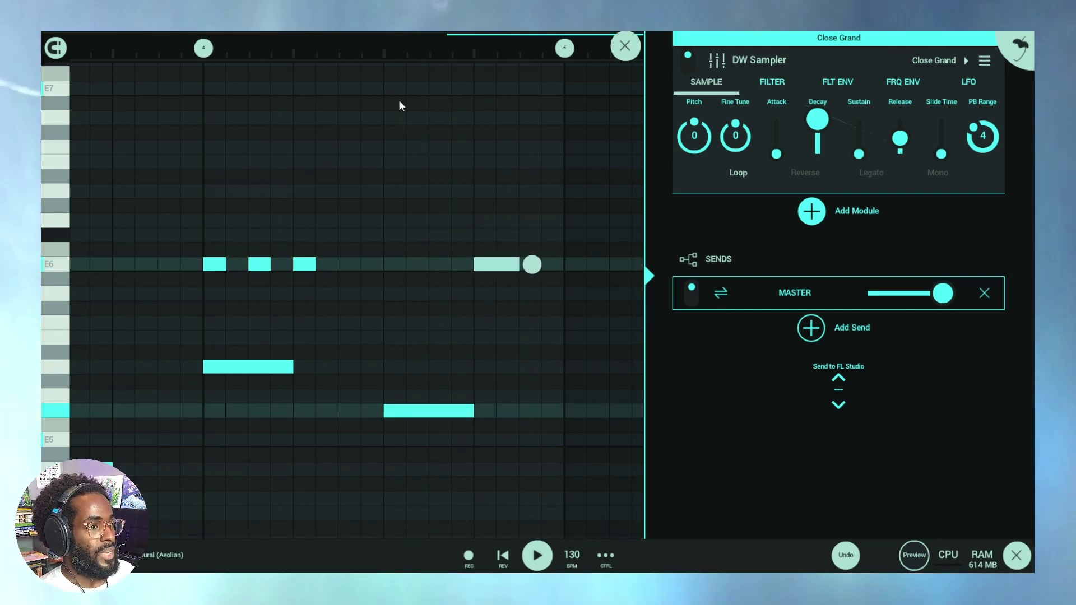
# Step: Raise the melody note on bar 1 beat 4 to F#6 and bar 2's second melody note to A6
pyautogui.scroll(-2, 404, 55)
pyautogui.scroll(-2, 404, 56)
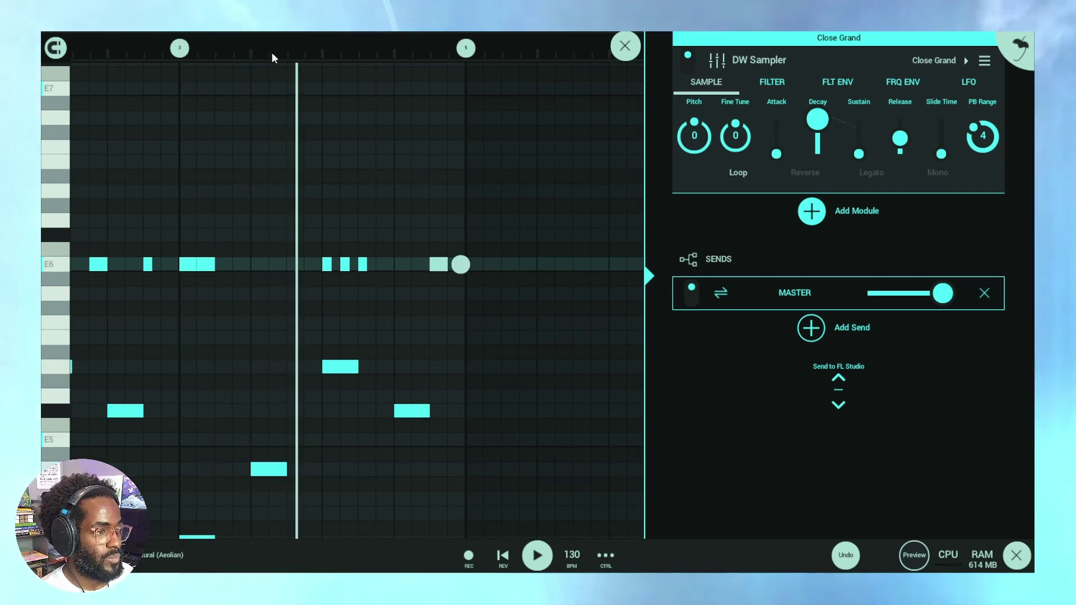
pyautogui.moveTo(300, 132); pyautogui.dragTo(439, 152)
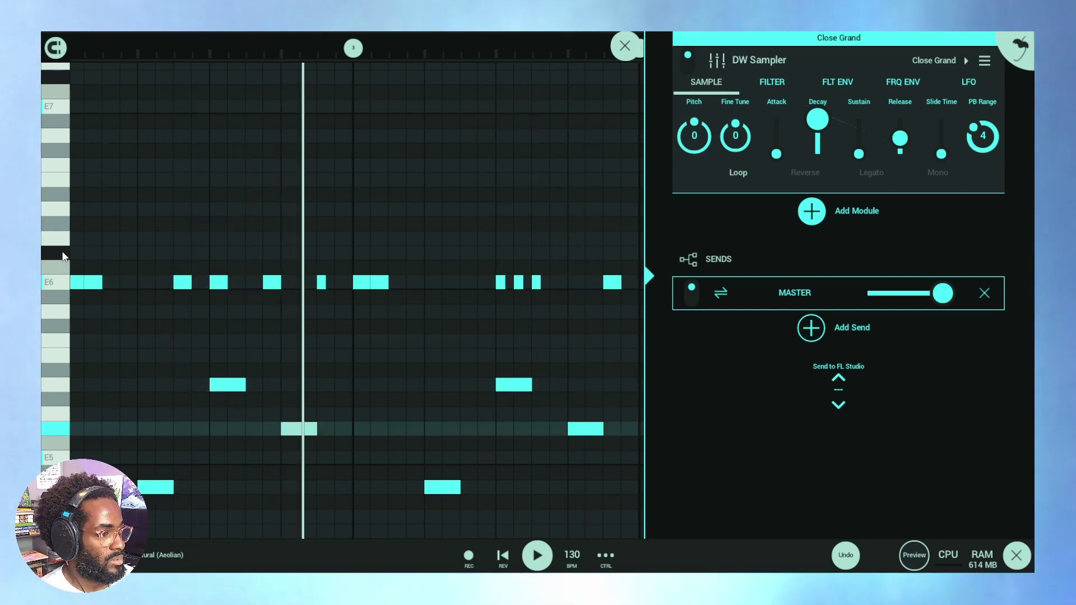
pyautogui.moveTo(182, 283); pyautogui.dragTo(193, 251)
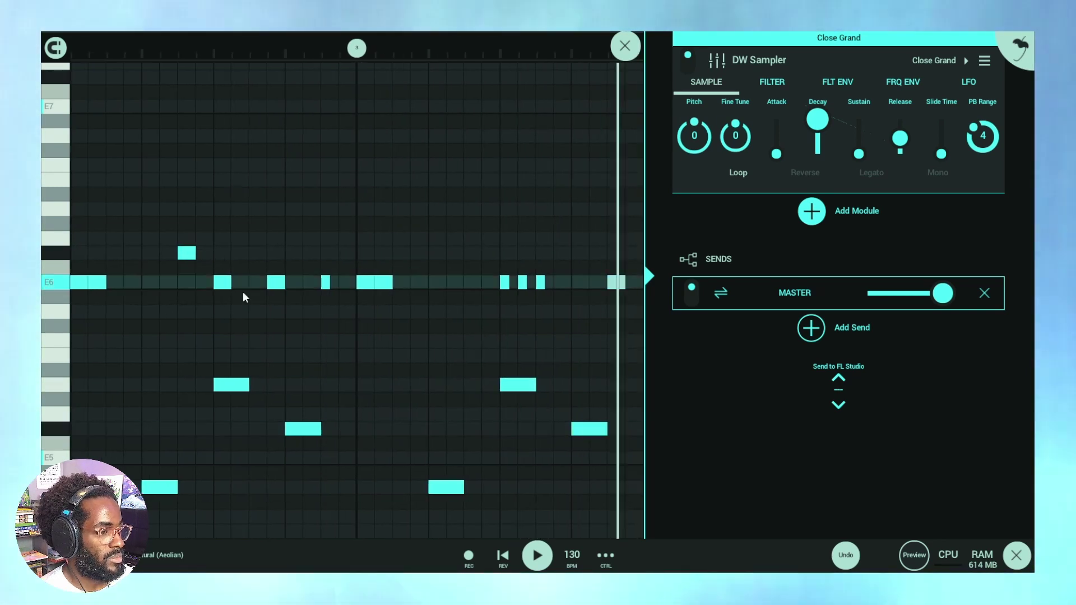
pyautogui.moveTo(283, 289); pyautogui.dragTo(271, 210)
pyautogui.click(54, 213)
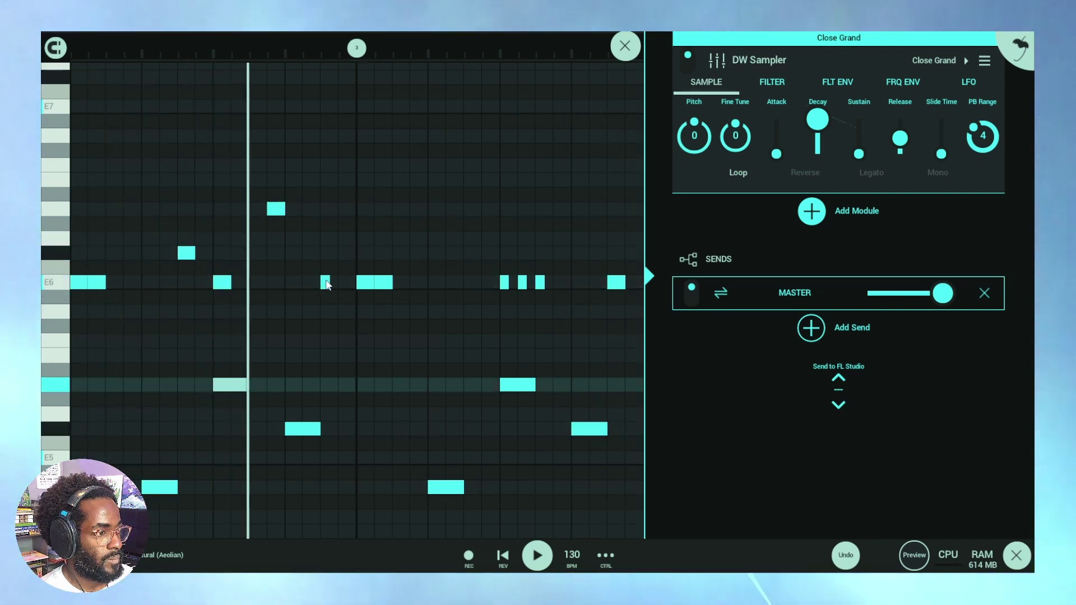
# Step: Try bar 2's last melody note at F#6 and E6, and settle it on D6
pyautogui.moveTo(327, 285); pyautogui.dragTo(327, 248)
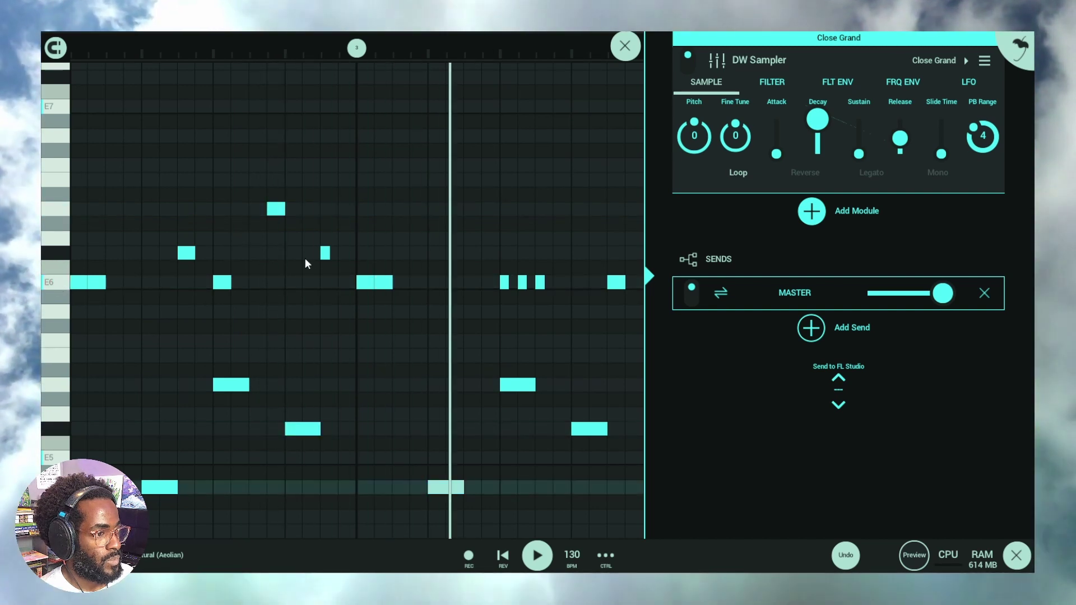
pyautogui.click(325, 253)
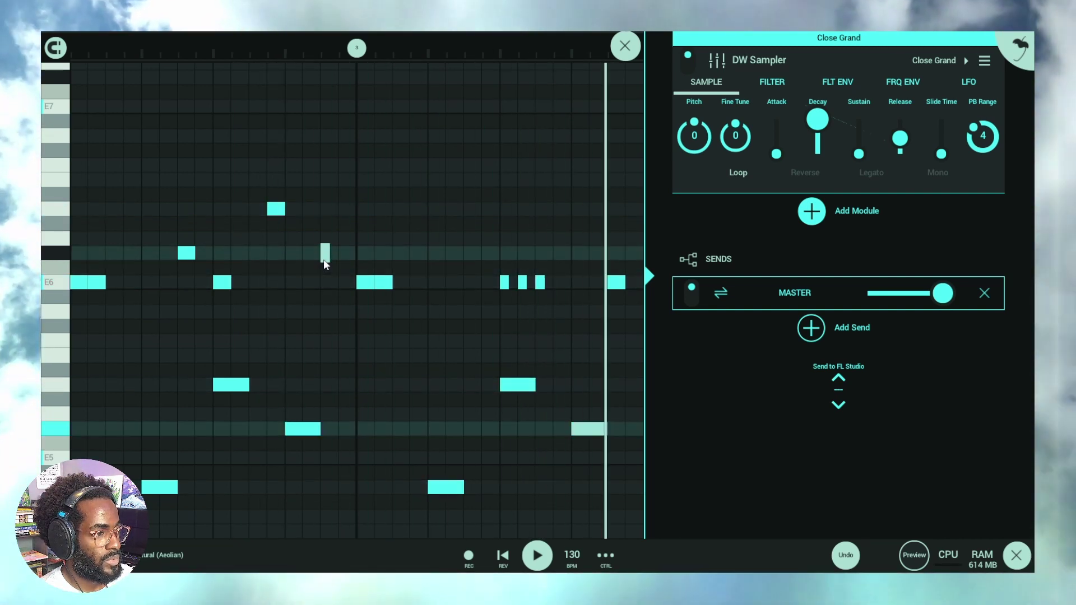
pyautogui.hscroll(1, 547, 218)
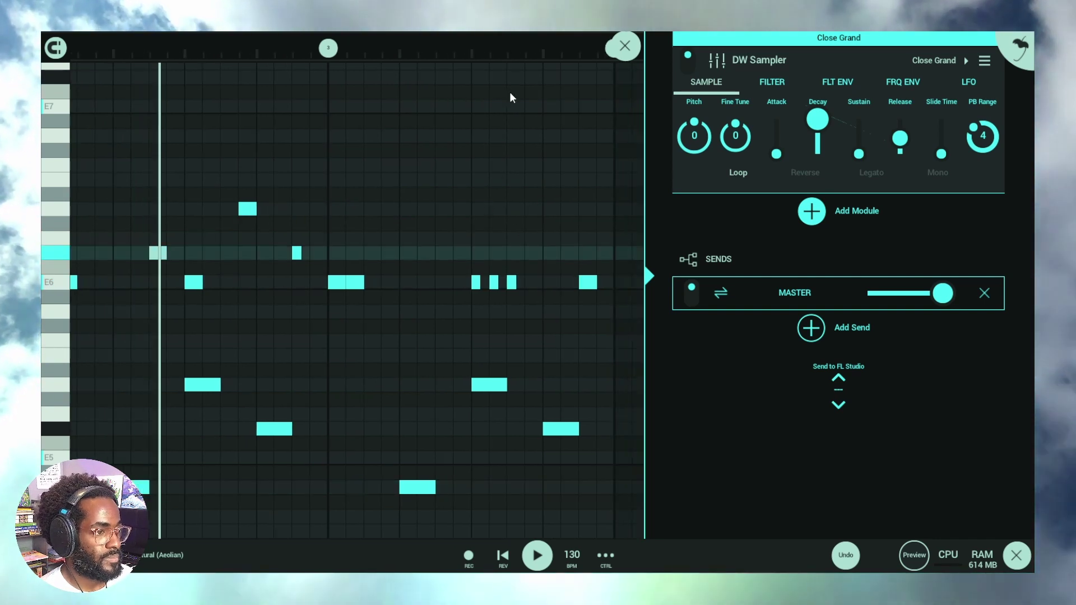
pyautogui.scroll(2, 476, 56)
pyautogui.hscroll(-4, 359, 173)
pyautogui.scroll(1, 358, 174)
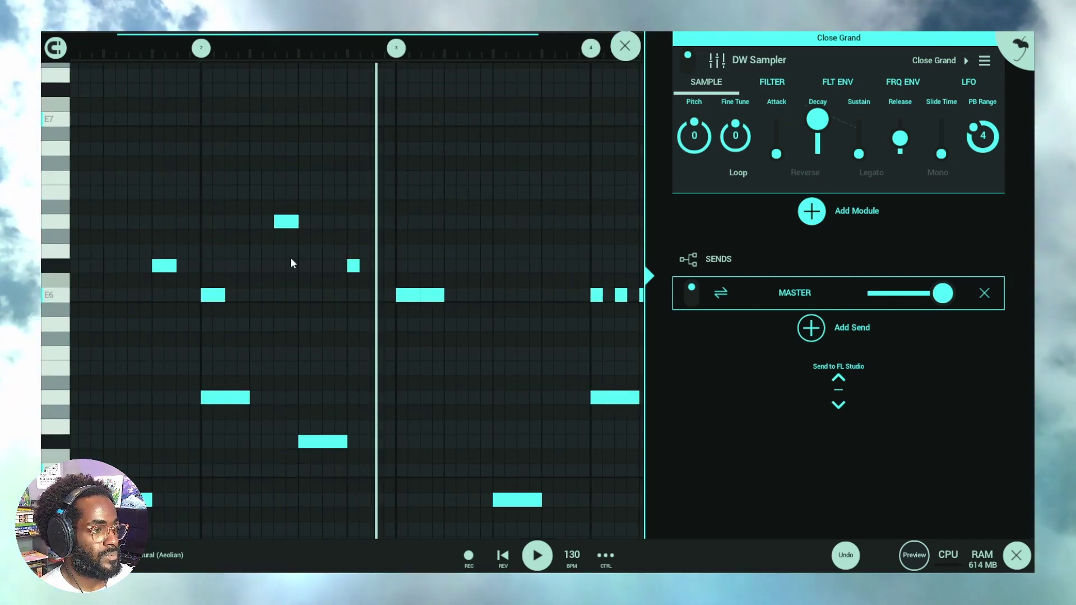
pyautogui.moveTo(359, 269); pyautogui.dragTo(362, 297)
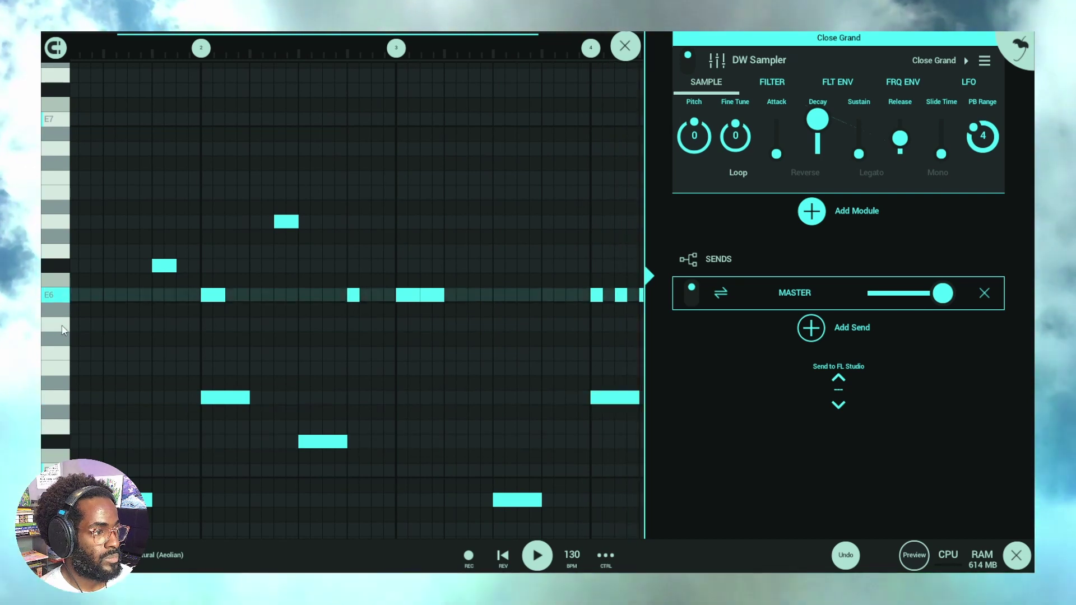
pyautogui.moveTo(358, 295); pyautogui.dragTo(359, 330)
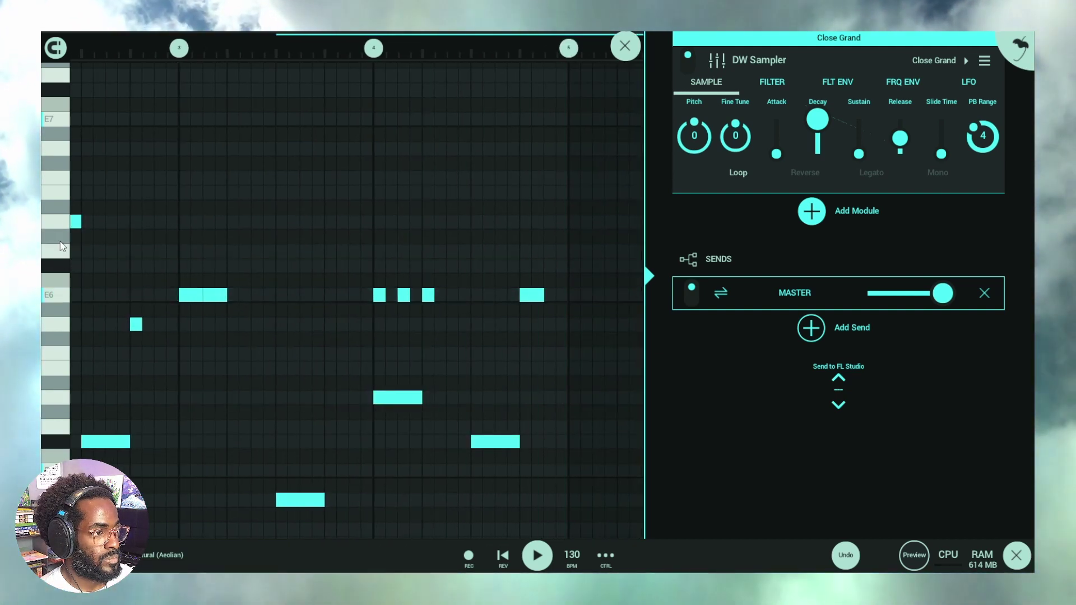
# Step: Raise bar 4's first three melody notes to F#6, G6 and F#6, and the last one on beat 4 to G6
pyautogui.click(382, 288)
pyautogui.moveTo(381, 288); pyautogui.dragTo(382, 258)
pyautogui.moveTo(403, 294); pyautogui.dragTo(415, 234)
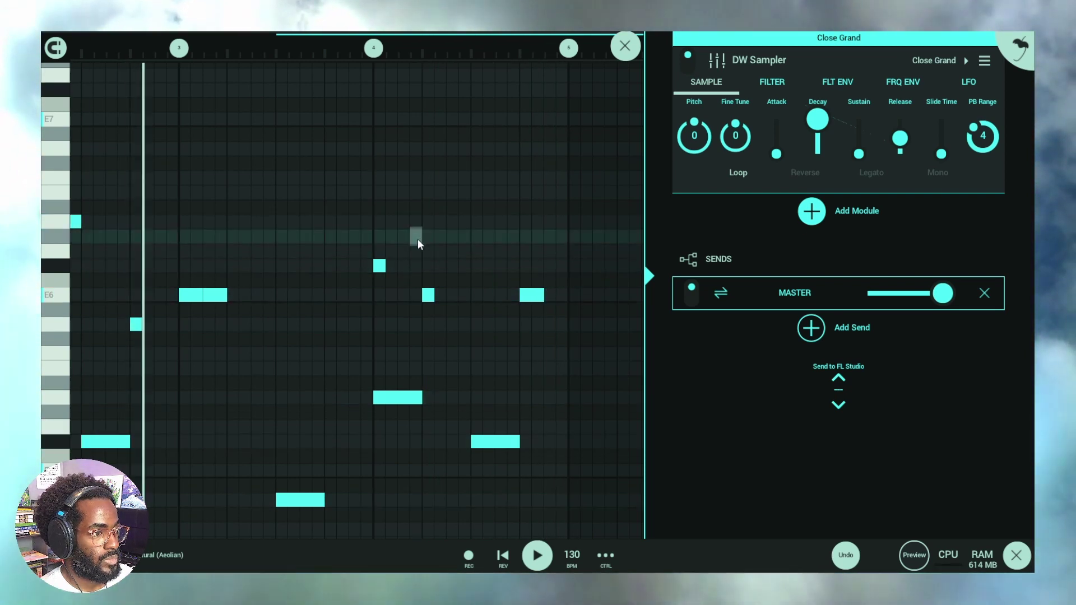
pyautogui.moveTo(416, 238); pyautogui.dragTo(411, 262)
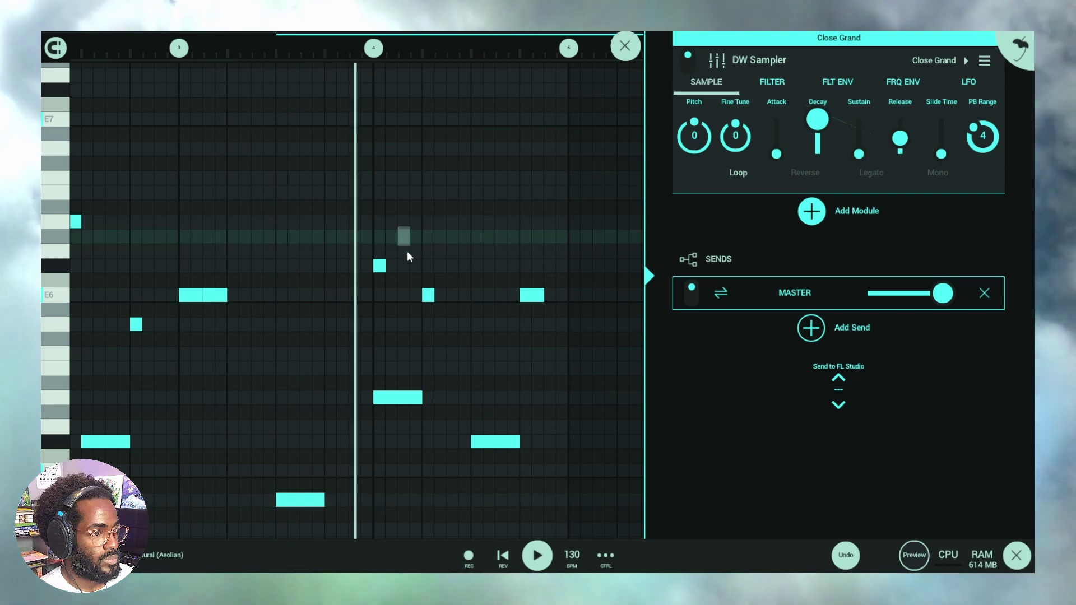
pyautogui.moveTo(429, 292); pyautogui.dragTo(430, 268)
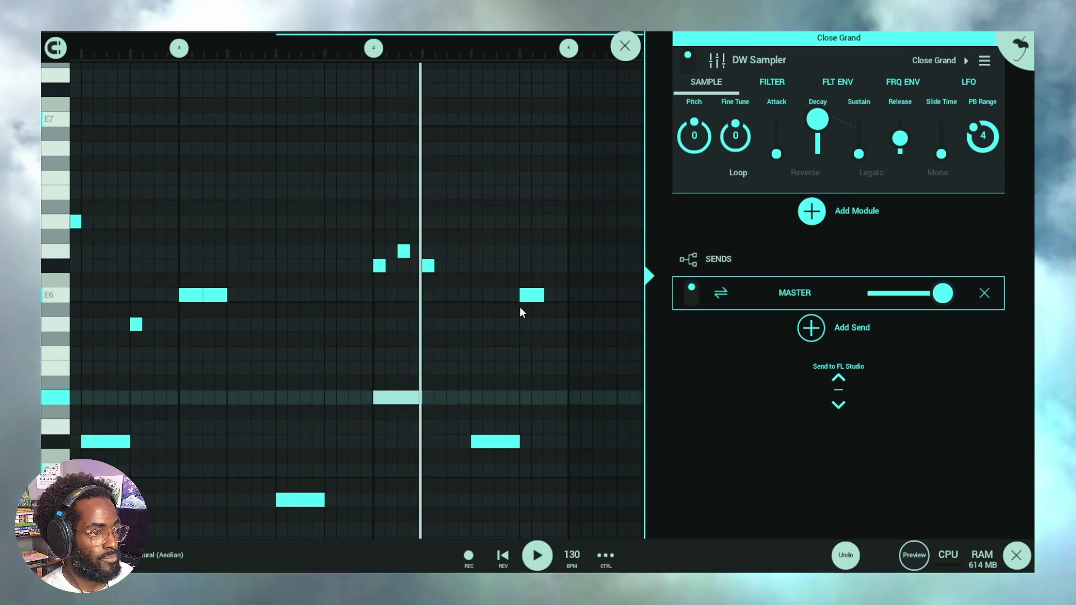
pyautogui.moveTo(533, 298); pyautogui.dragTo(544, 225)
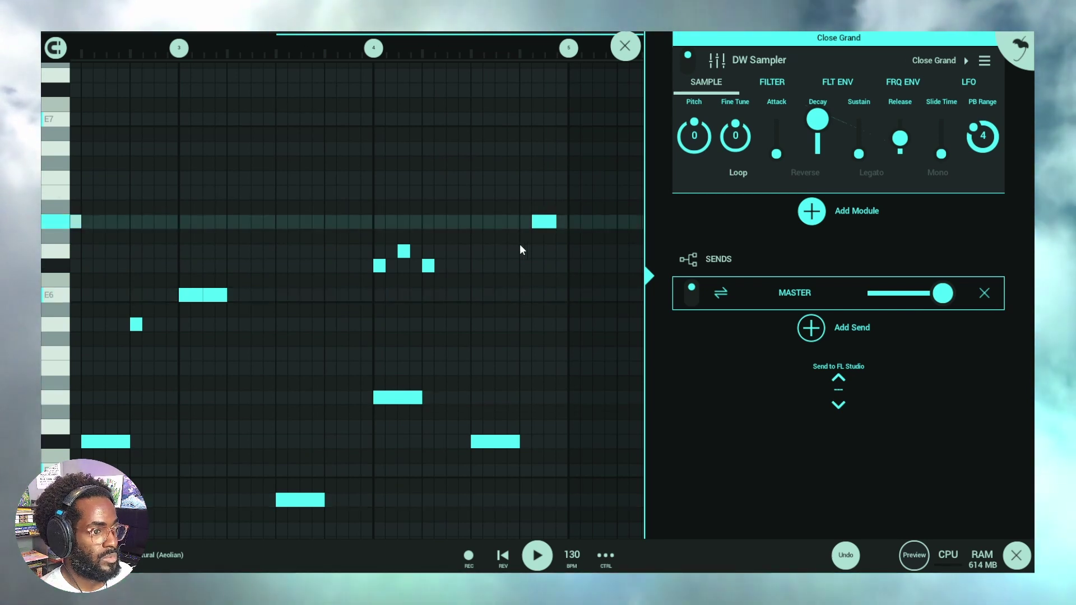
pyautogui.moveTo(535, 225); pyautogui.dragTo(524, 251)
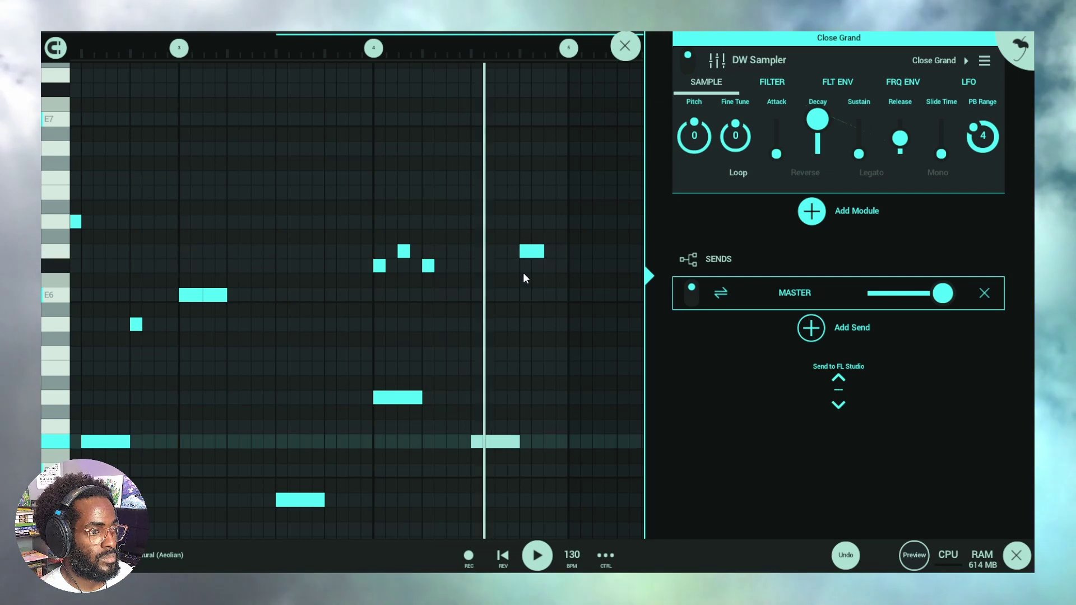
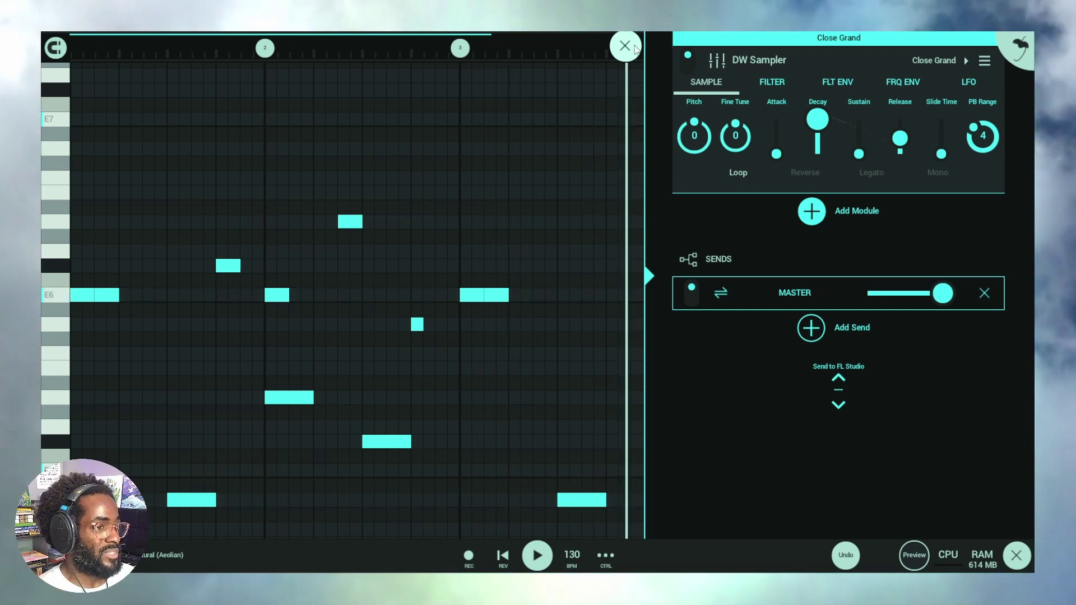
# Step: Delete the E6 melody note at the very end of bar 4 and lower the beat 4 melody note to D6
pyautogui.scroll(-3, 580, 60)
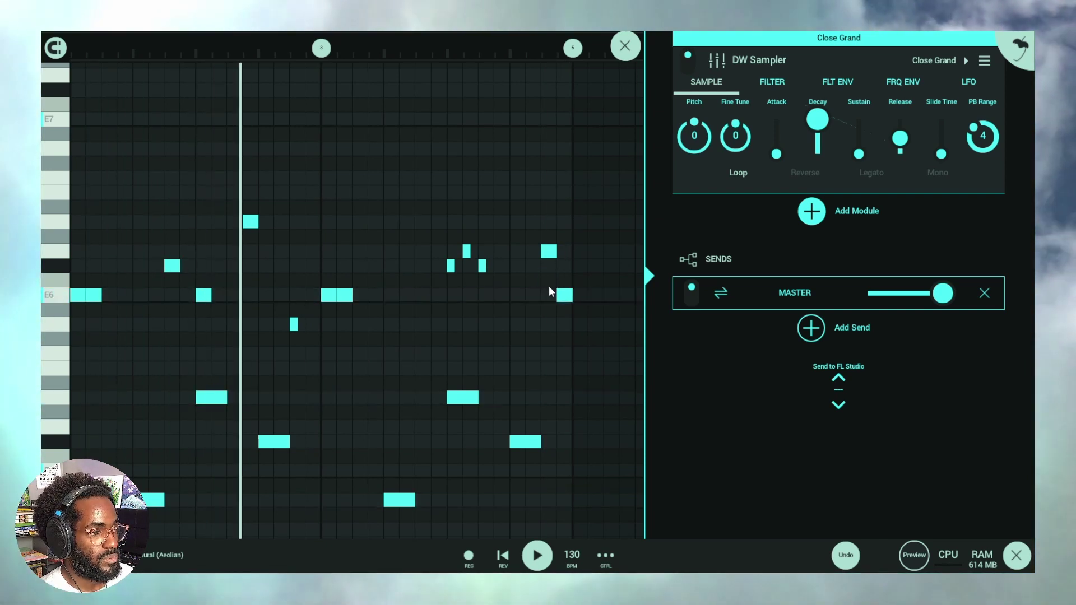
pyautogui.click(564, 293)
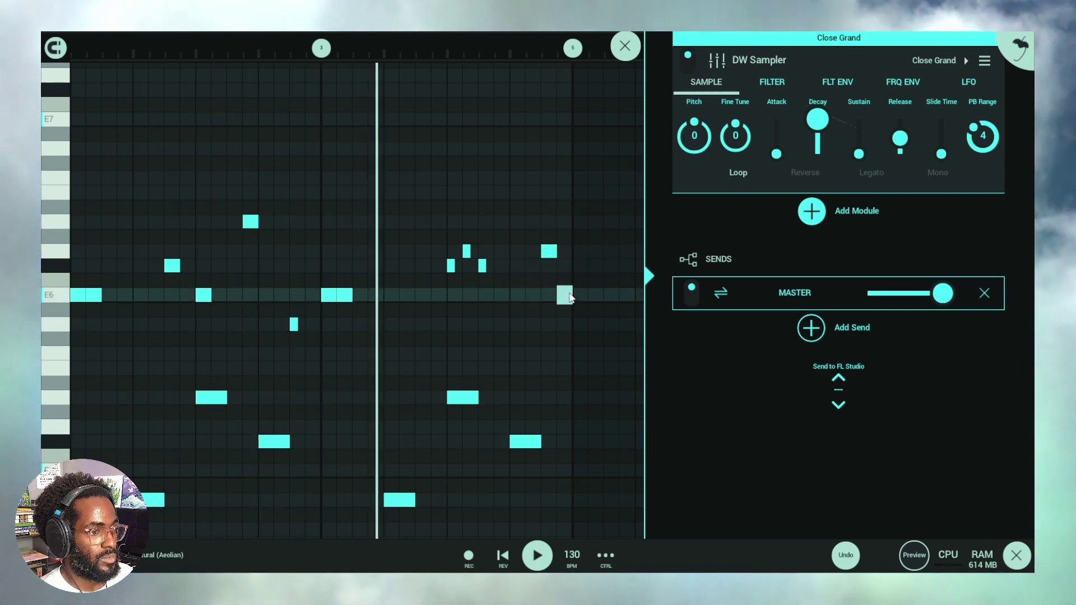
pyautogui.click(565, 292)
pyautogui.moveTo(565, 292); pyautogui.dragTo(549, 250)
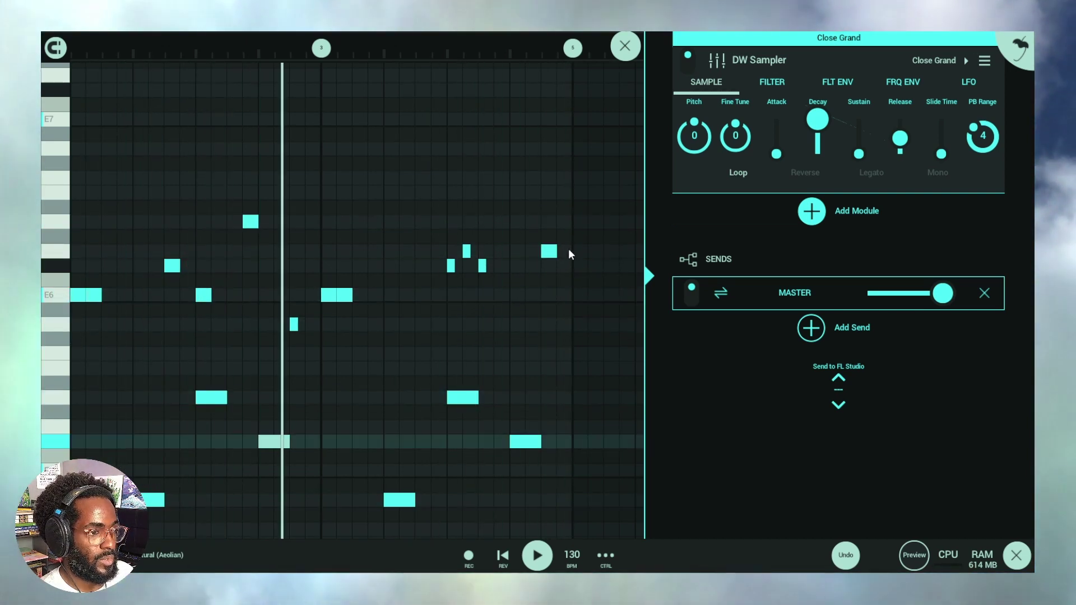
pyautogui.click(553, 256)
pyautogui.moveTo(556, 266); pyautogui.dragTo(551, 324)
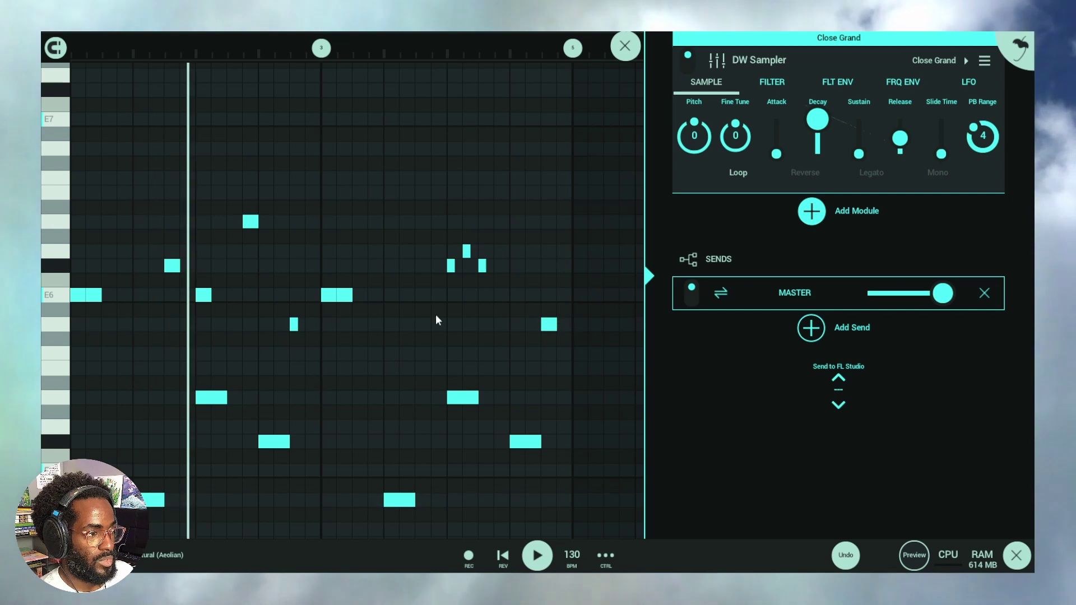
pyautogui.click(625, 46)
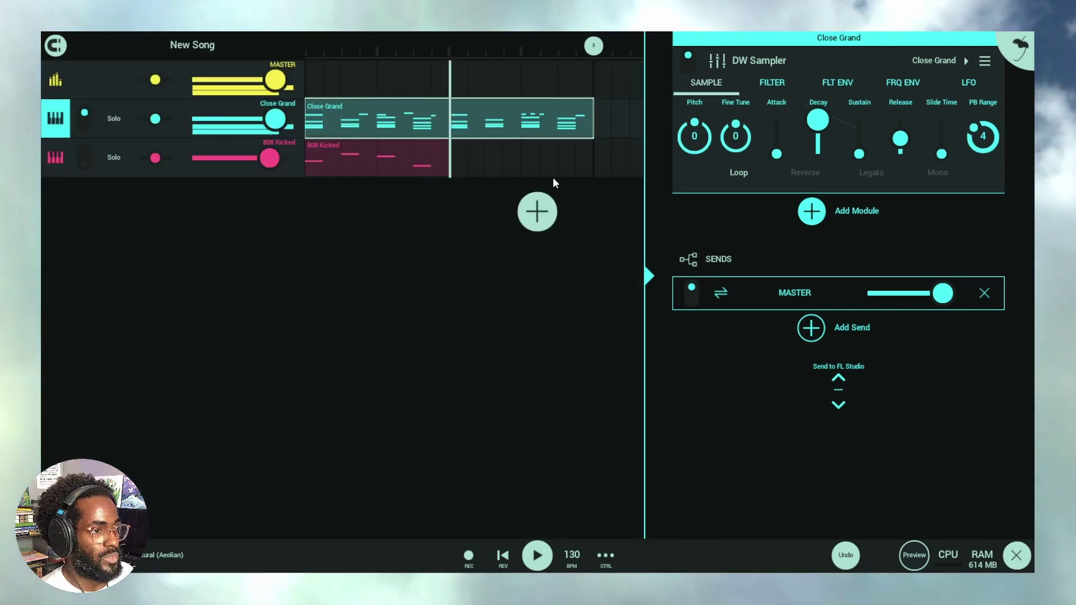
# Step: Add a DW Sampler channel with the Harmless Classic preset from the Synth Lead EXP collection
pyautogui.click(546, 202)
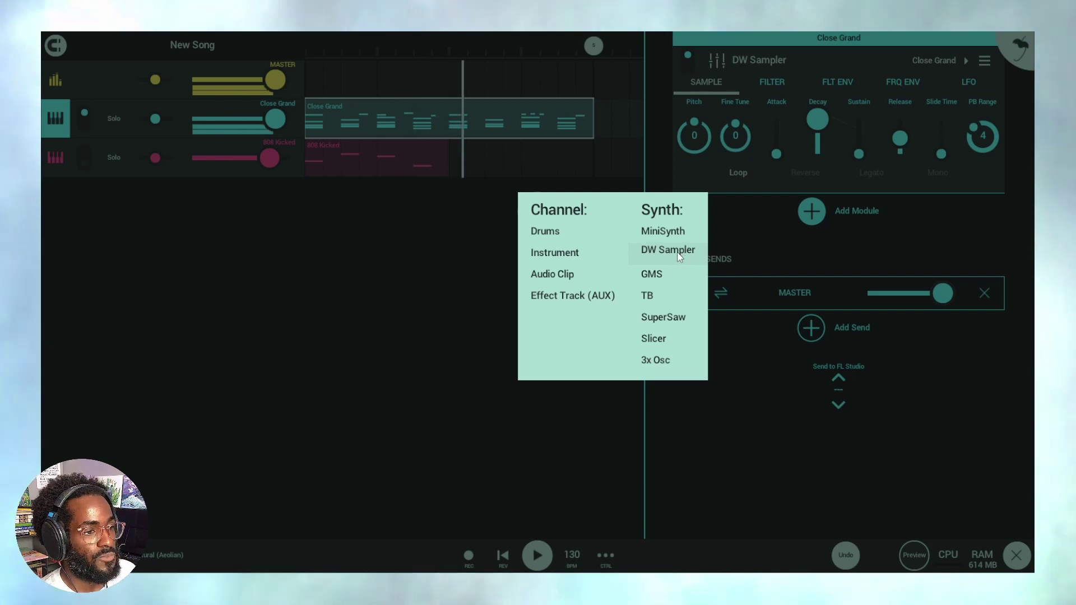
pyautogui.click(679, 255)
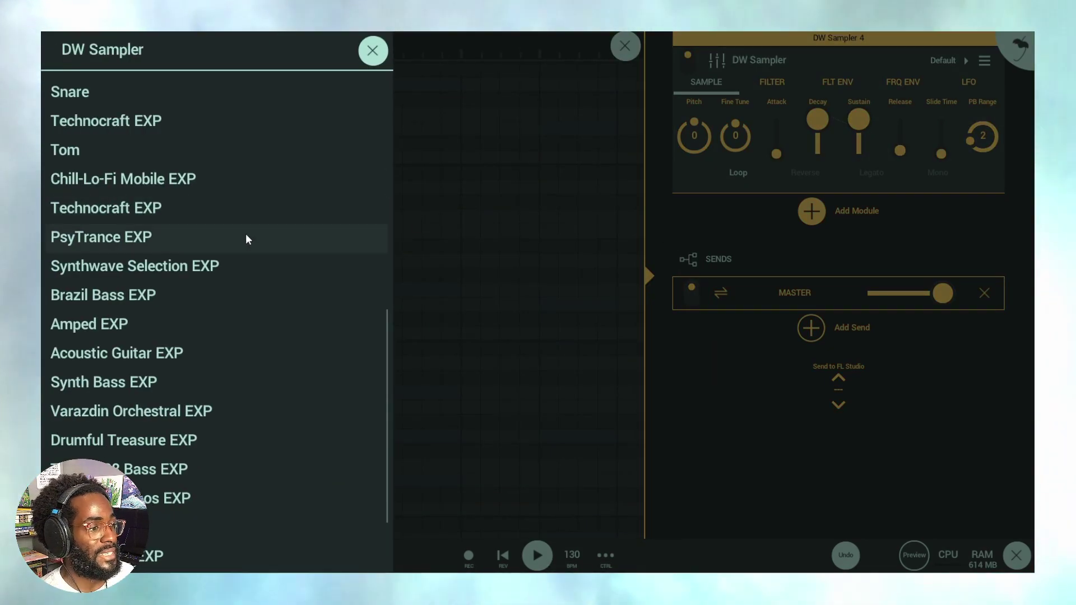
pyautogui.scroll(-4, 246, 235)
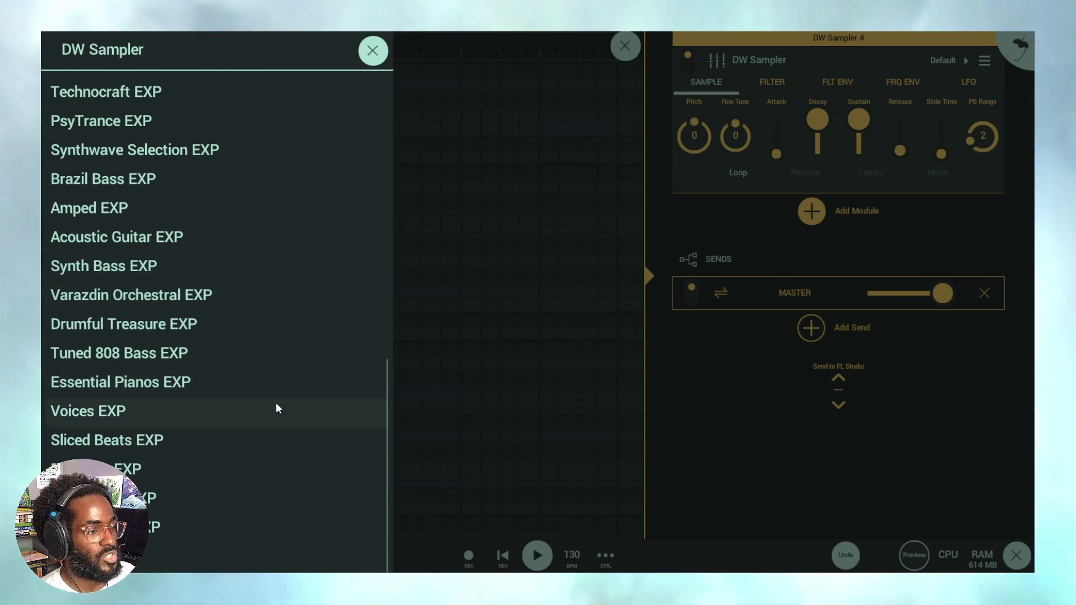
pyautogui.scroll(1, 269, 336)
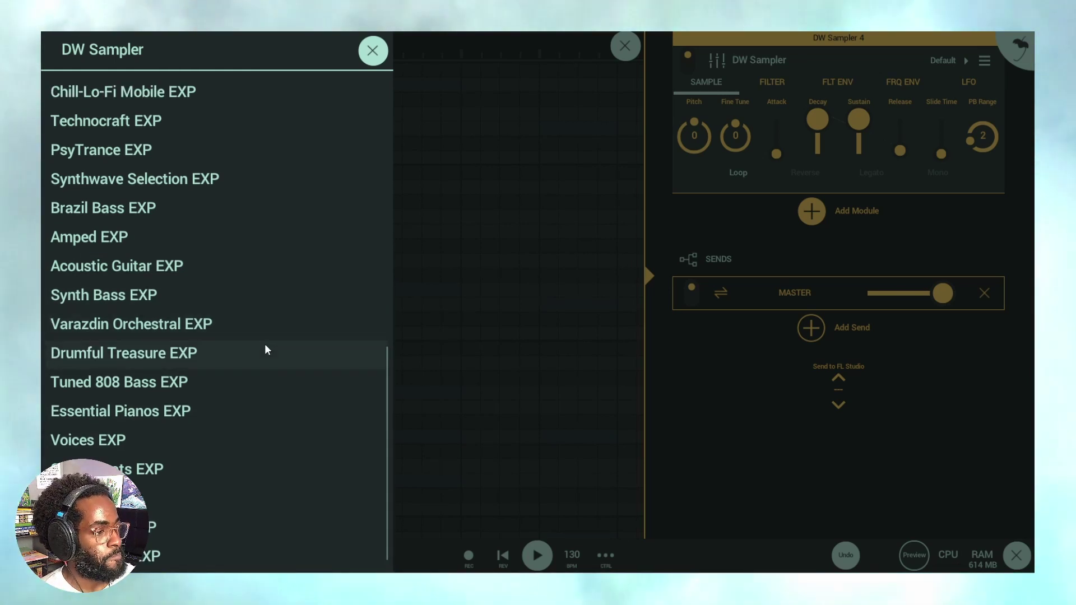
pyautogui.scroll(-1, 260, 381)
pyautogui.click(278, 497)
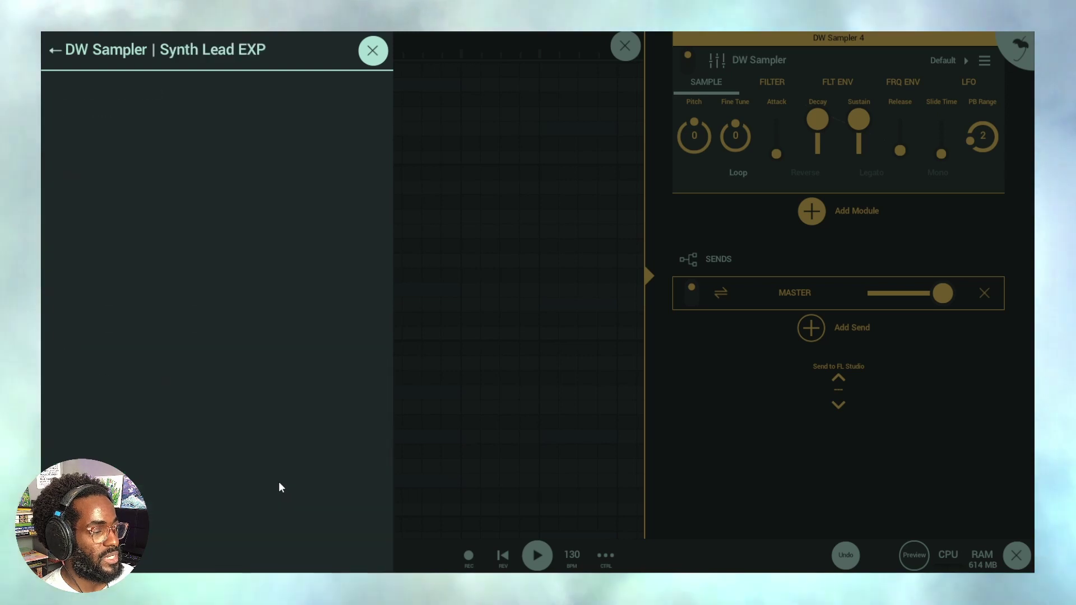
pyautogui.click(243, 119)
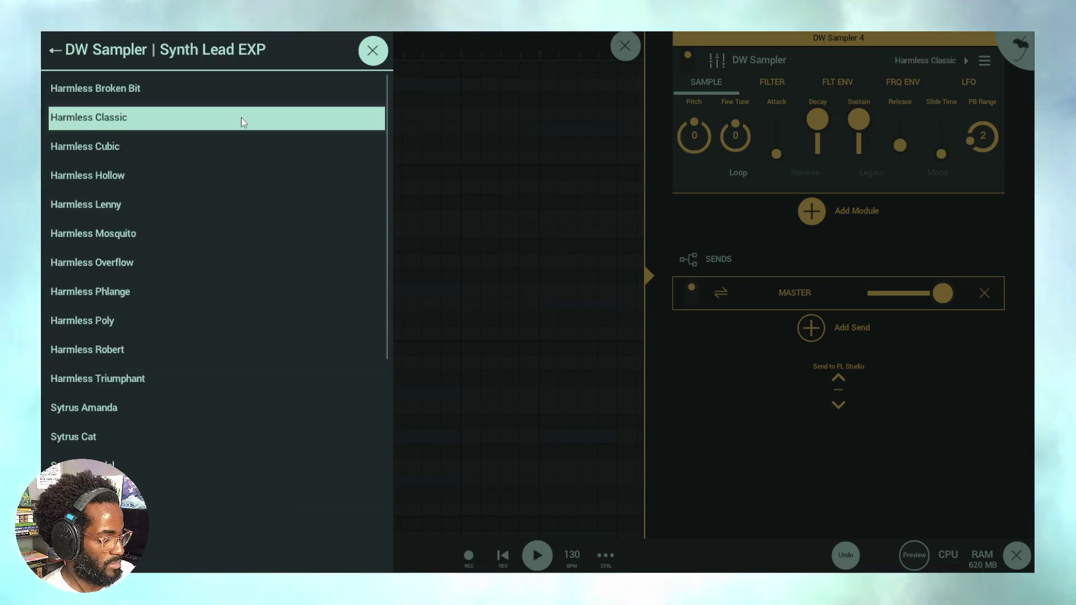
pyautogui.click(615, 50)
pyautogui.click(624, 47)
# Step: Replace the empty Harmless Classic clip with a copy of the four-bar Close Grand clip
pyautogui.click(437, 113)
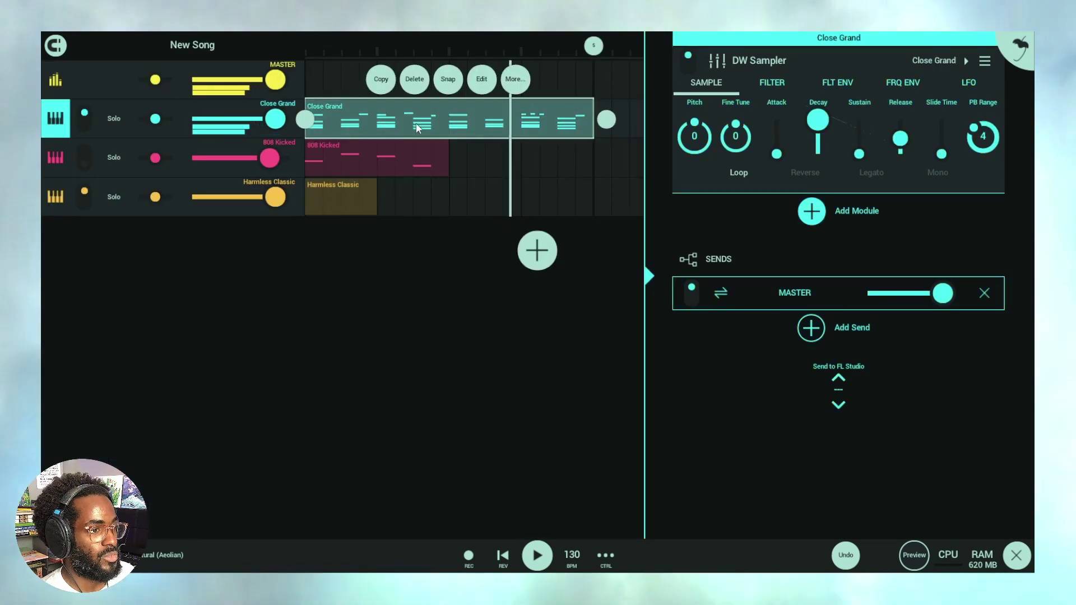
pyautogui.click(352, 194)
pyautogui.click(359, 157)
pyautogui.click(430, 112)
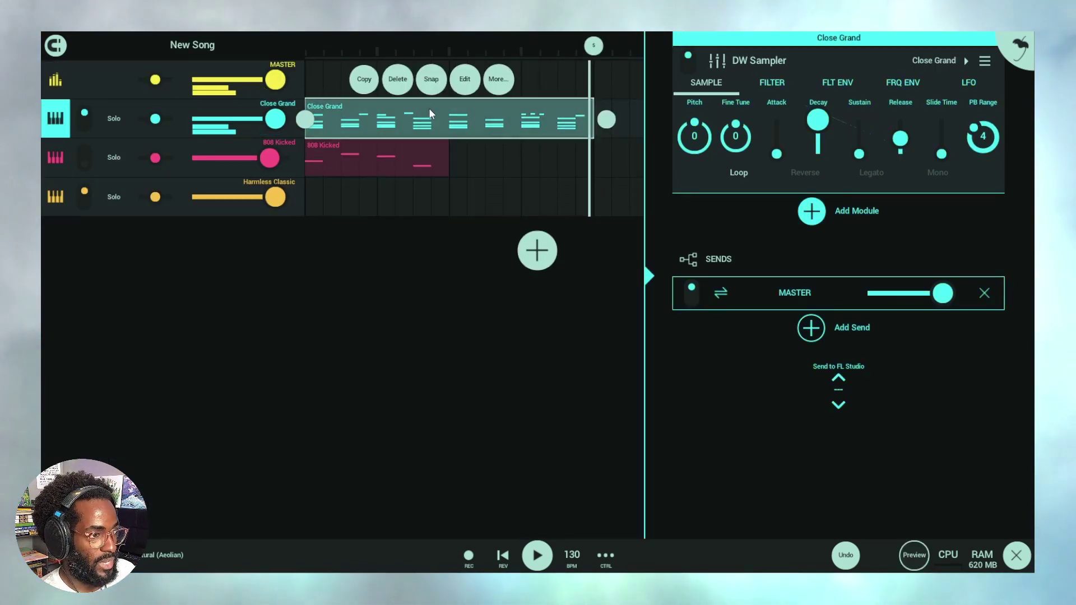
pyautogui.click(376, 80)
pyautogui.click(308, 193)
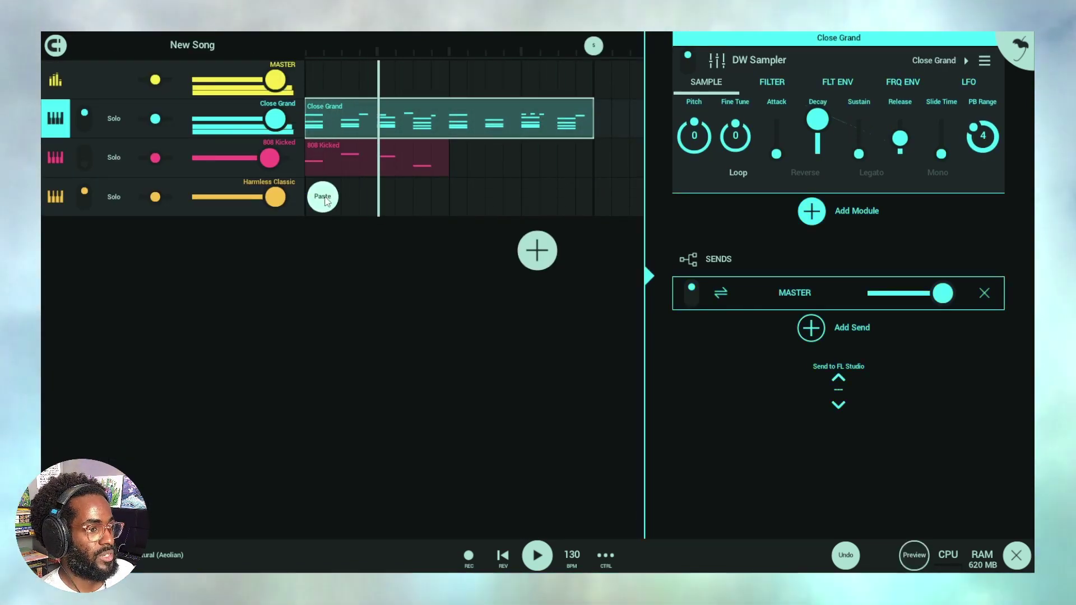
pyautogui.click(319, 257)
pyautogui.click(435, 199)
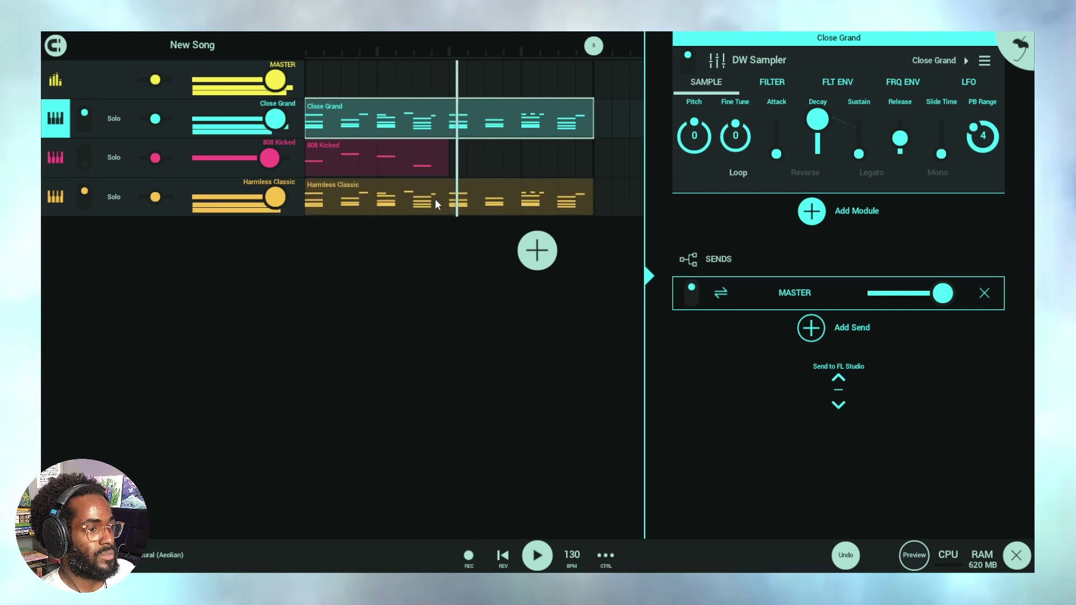
# Step: Delete all chord and bass notes below the melody in the Harmless Classic clip
pyautogui.doubleClick(520, 209)
pyautogui.scroll(-5, 557, 401)
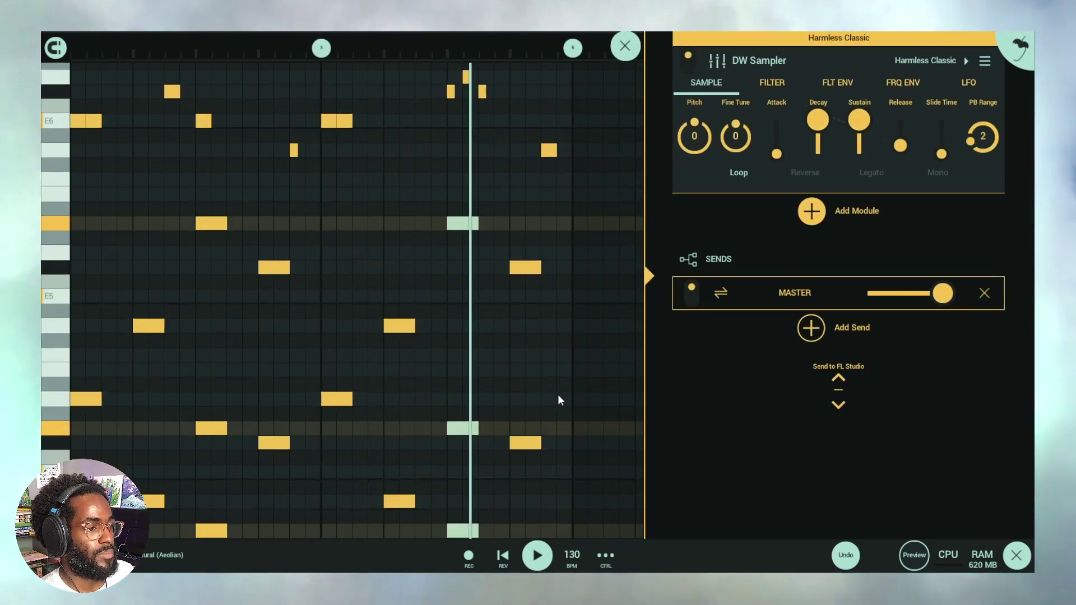
pyautogui.scroll(-5, 69, 200)
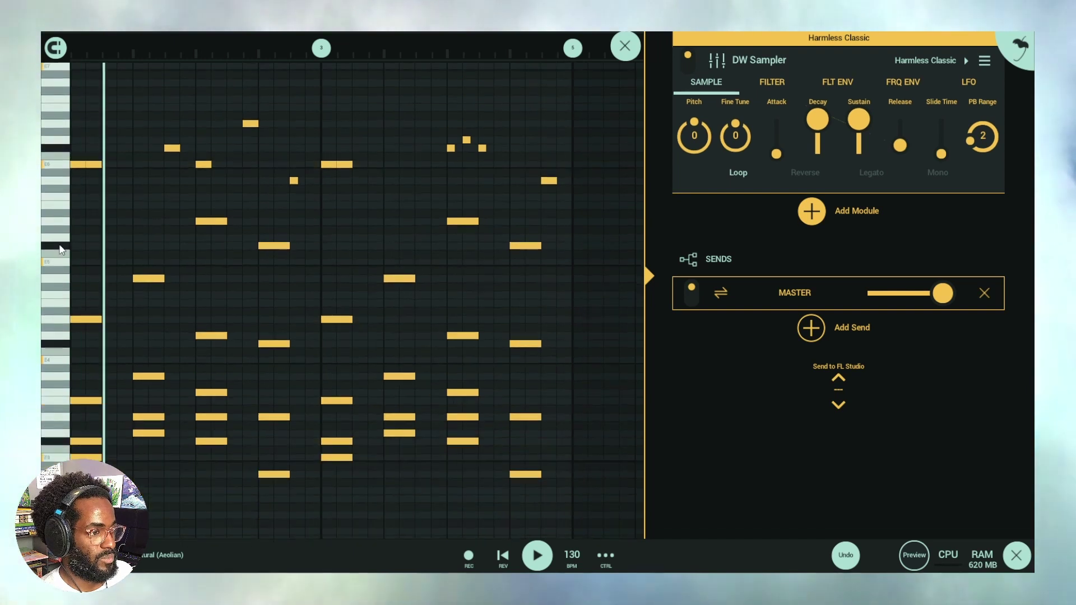
pyautogui.moveTo(572, 481); pyautogui.dragTo(62, 211)
pyautogui.press('Delete')
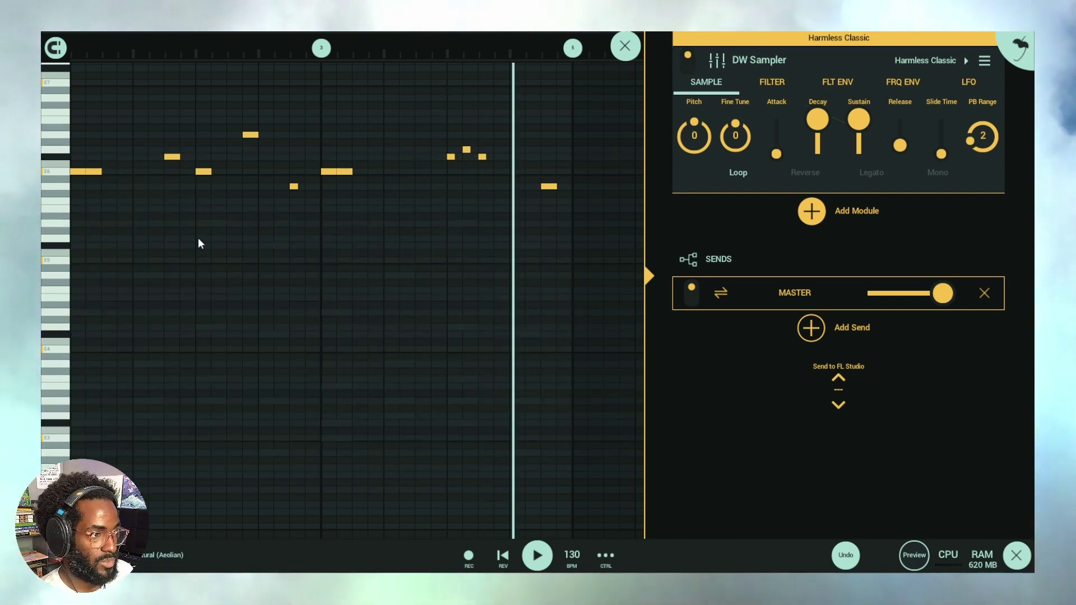
pyautogui.click(624, 46)
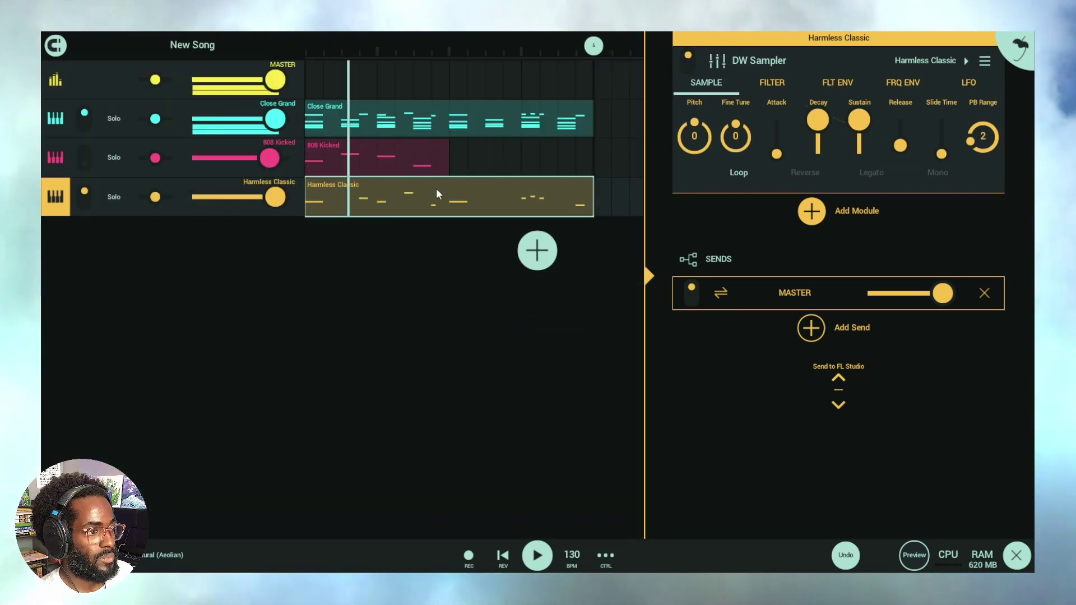
# Step: Mute the Close Grand channel and unmute the 808 Kicked channel
pyautogui.click(89, 115)
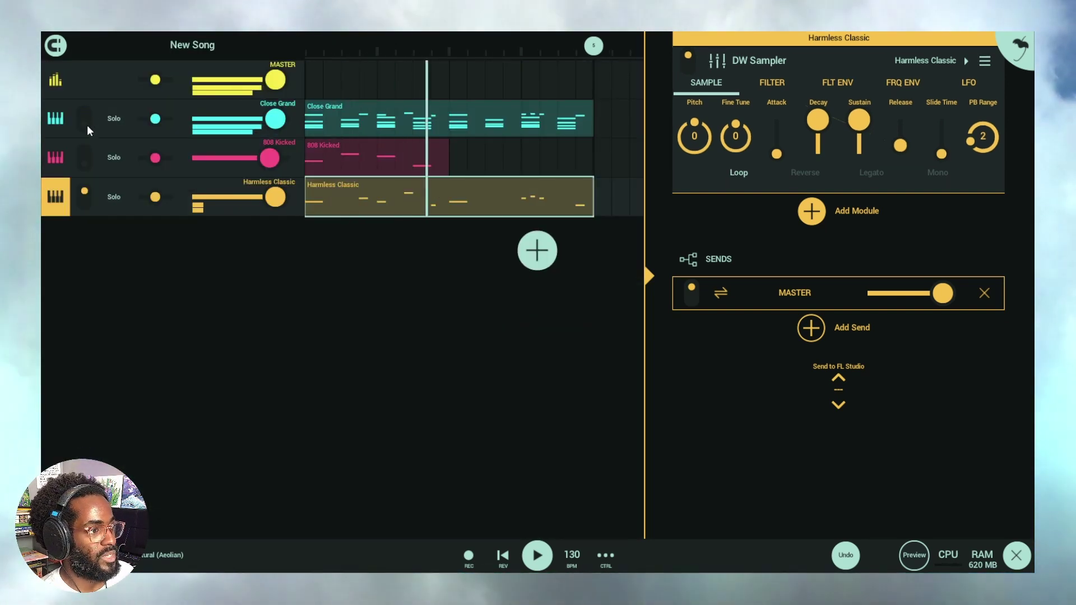
pyautogui.click(85, 163)
# Step: Extend the 808 Kicked clip to the full four bars
pyautogui.click(432, 156)
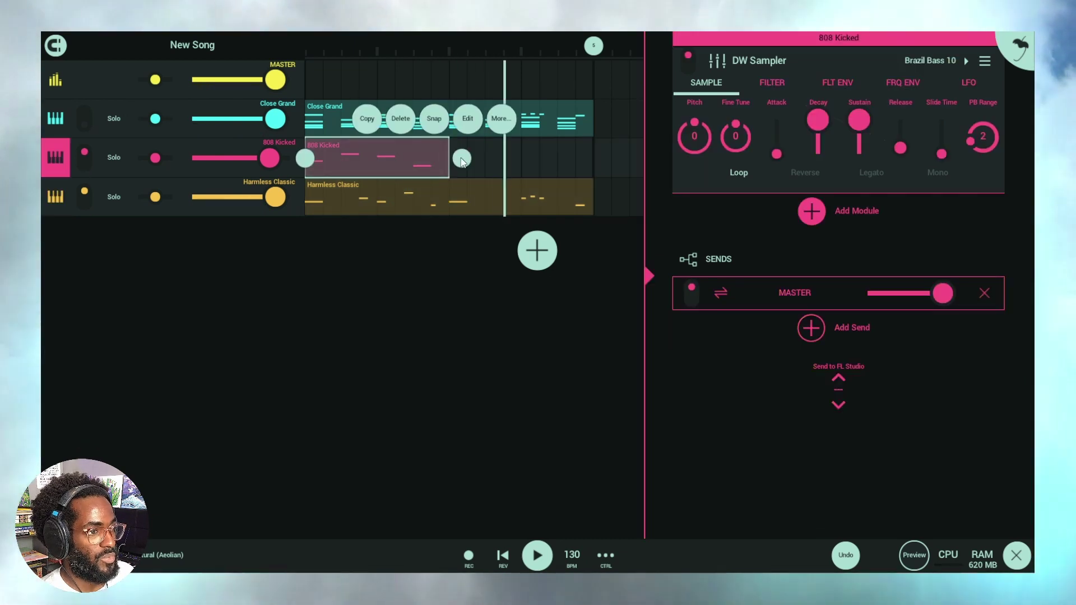
pyautogui.moveTo(500, 163); pyautogui.dragTo(589, 163)
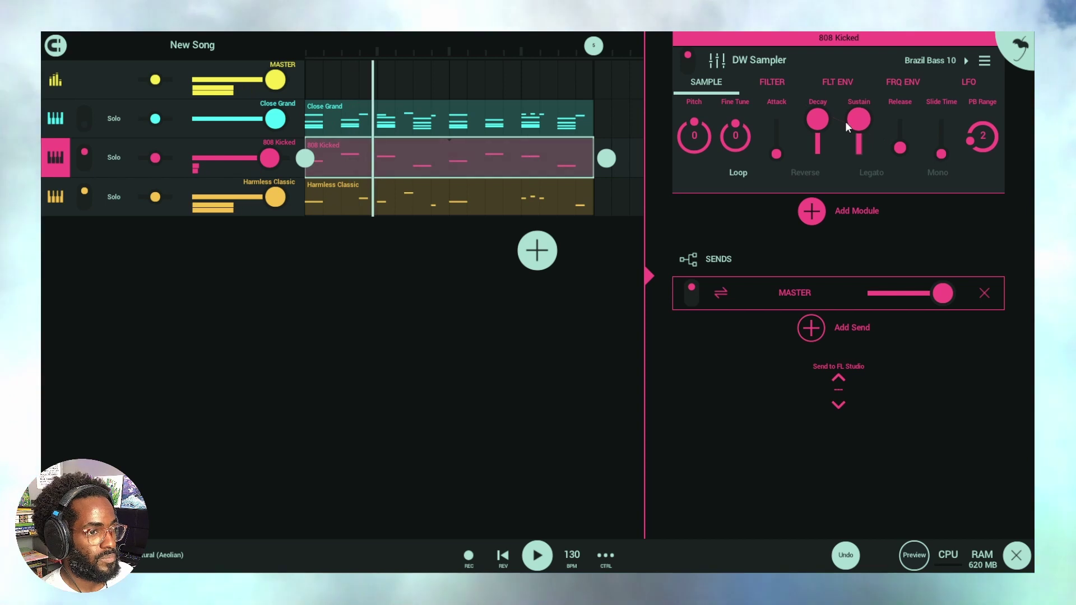
pyautogui.click(959, 61)
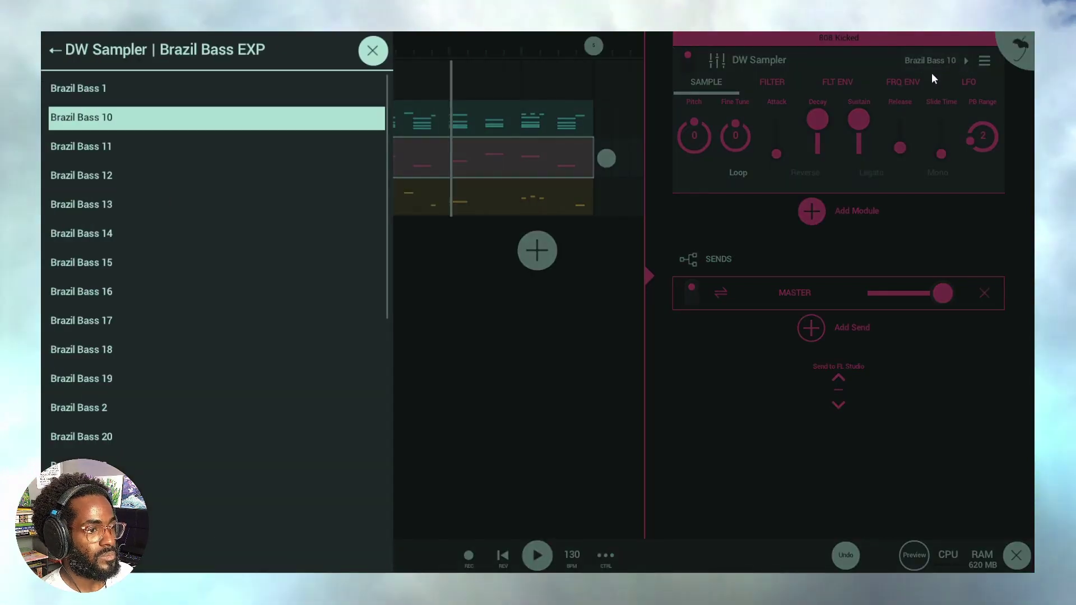
pyautogui.click(371, 50)
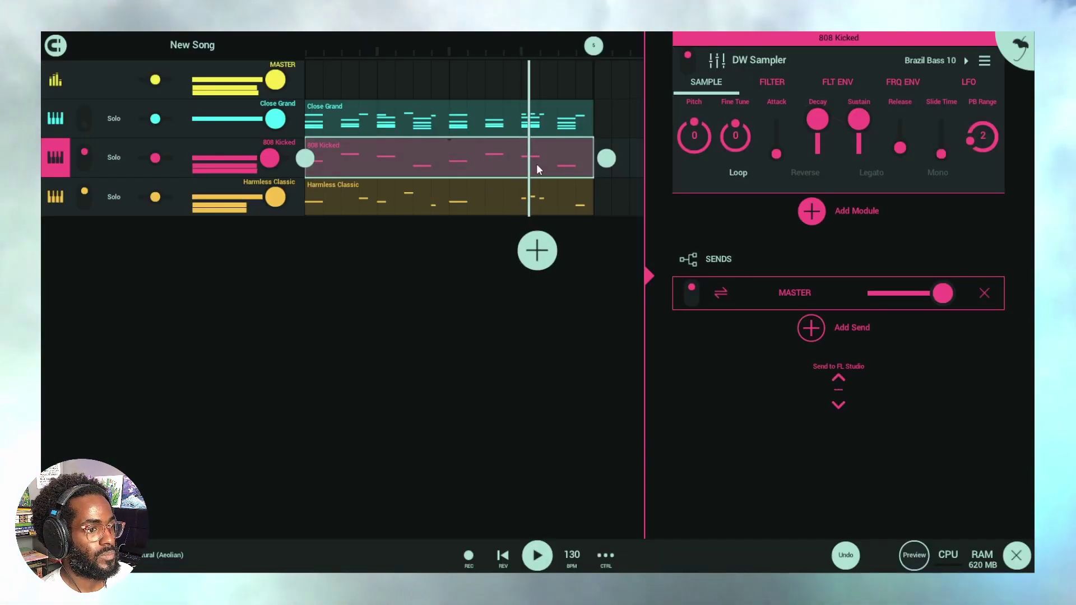
# Step: Open the 808 Kicked clip's notes and delete the stray high note in bar 2
pyautogui.doubleClick(558, 163)
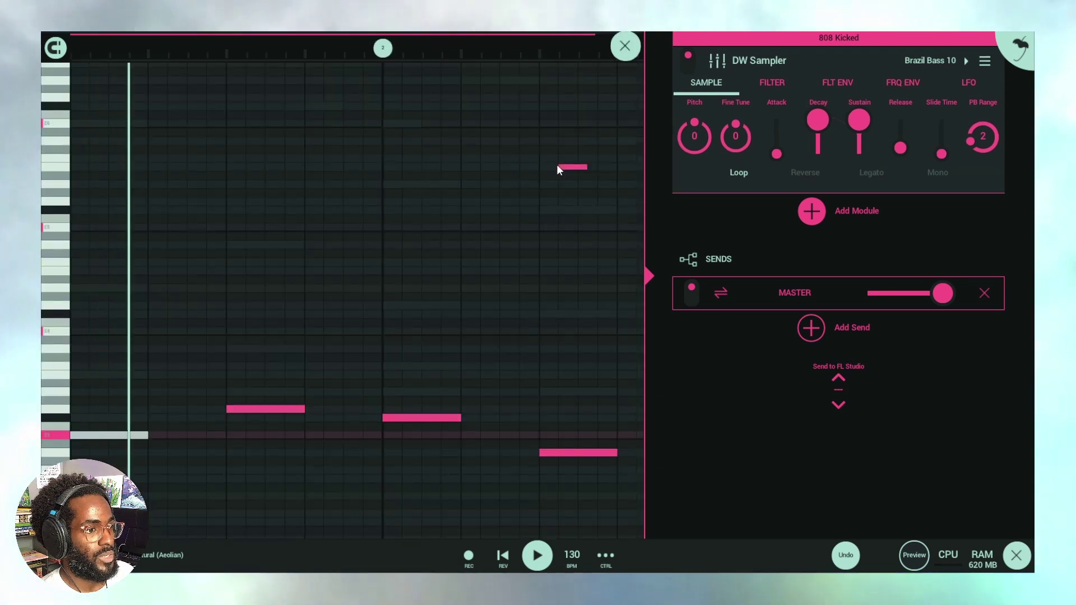
pyautogui.click(575, 161)
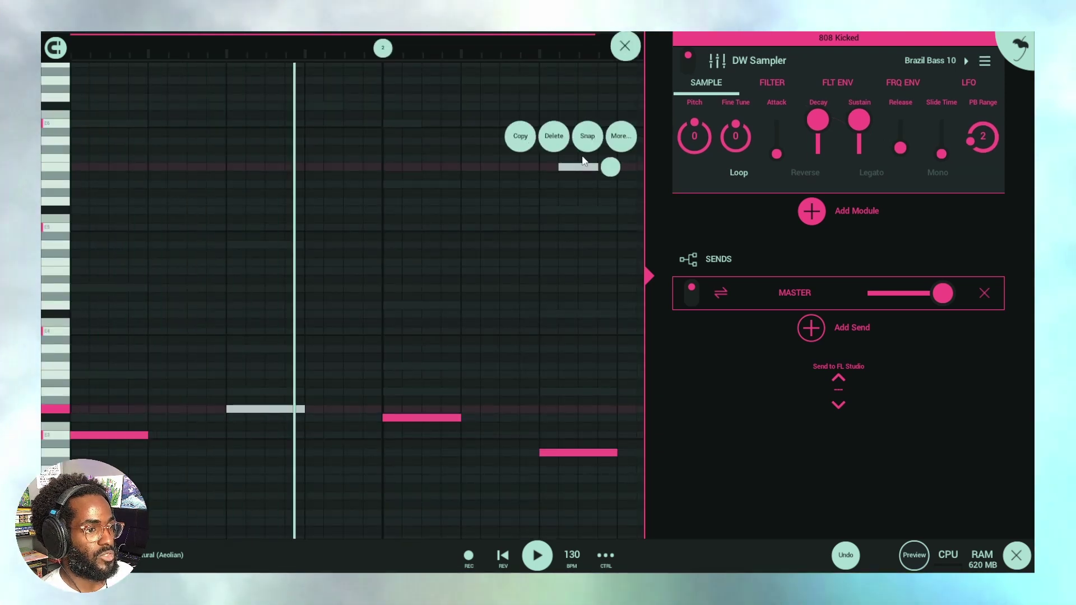
pyautogui.click(553, 136)
# Step: Copy the four bass notes of bars 1 and 2 and paste them starting at bar 3
pyautogui.scroll(-3, 571, 264)
pyautogui.scroll(2, 590, 336)
pyautogui.moveTo(627, 472); pyautogui.dragTo(89, 328)
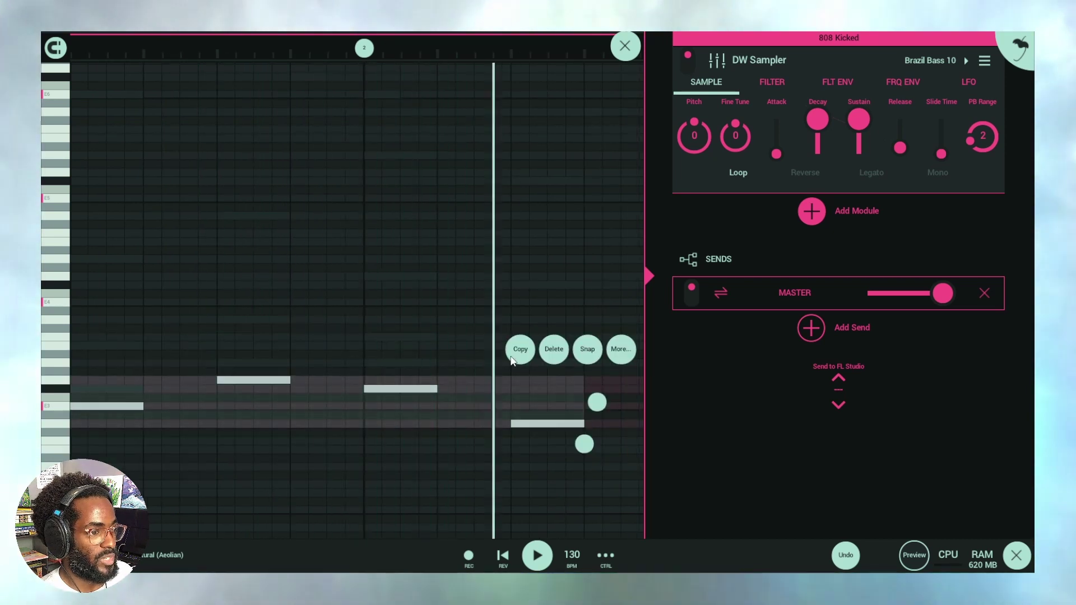
pyautogui.click(385, 119)
pyautogui.moveTo(348, 50); pyautogui.dragTo(431, 131)
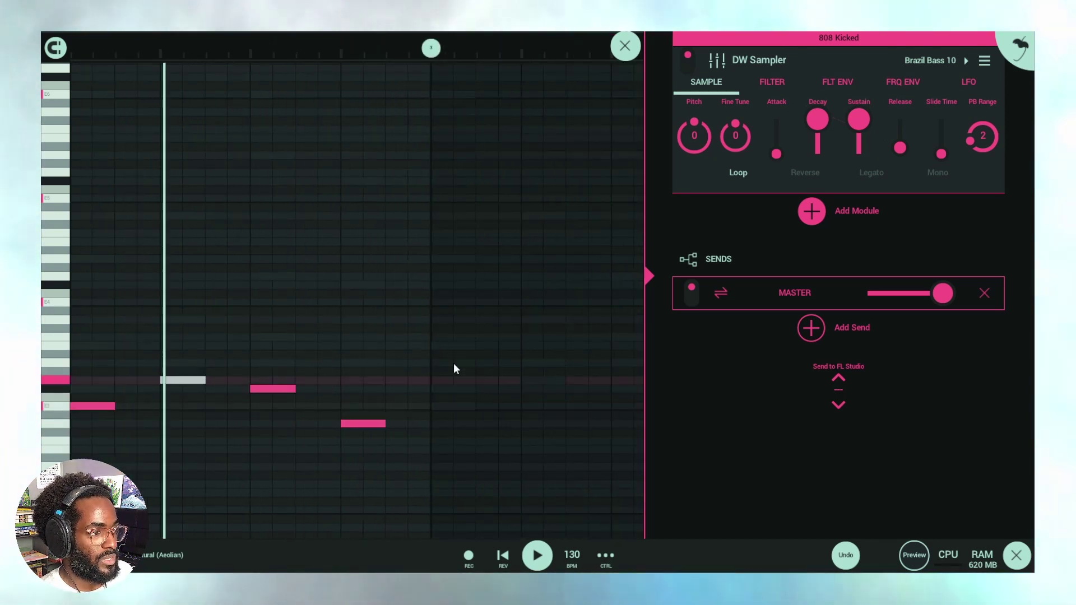
pyautogui.click(443, 381)
pyautogui.click(444, 382)
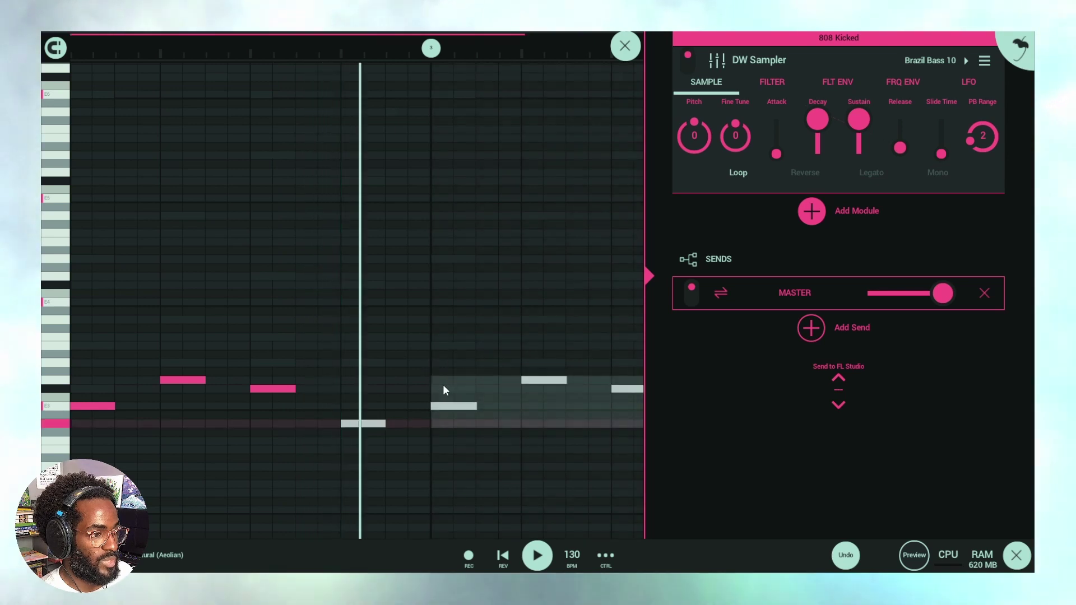
# Step: Try the last bass note in bar 4 at G3 and settle it on B3
pyautogui.hscroll(10, 444, 387)
pyautogui.click(273, 435)
pyautogui.moveTo(310, 426); pyautogui.dragTo(304, 380)
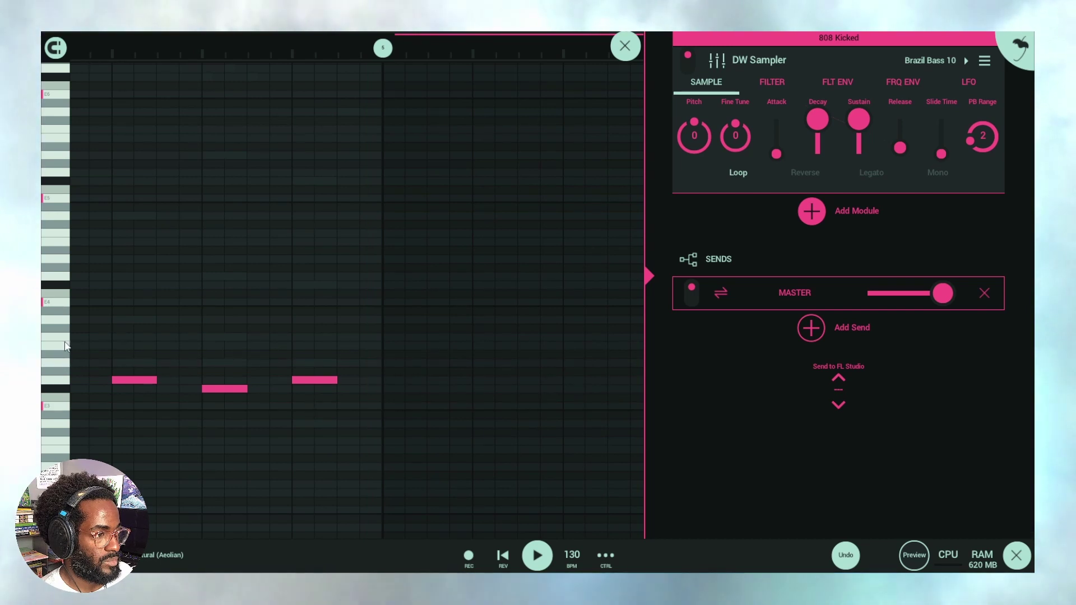
pyautogui.click(302, 379)
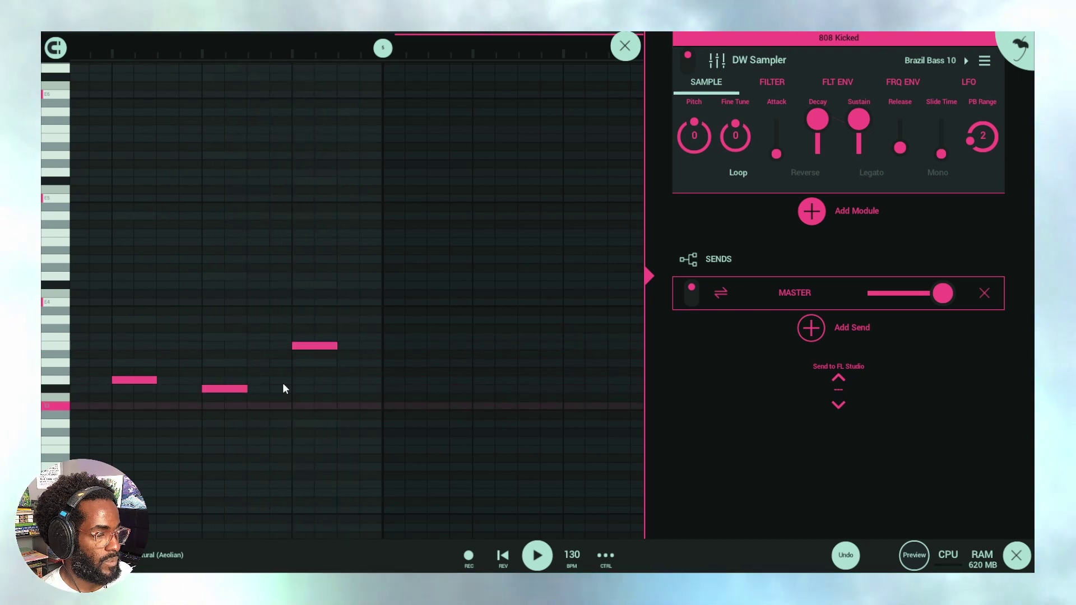
pyautogui.click(625, 46)
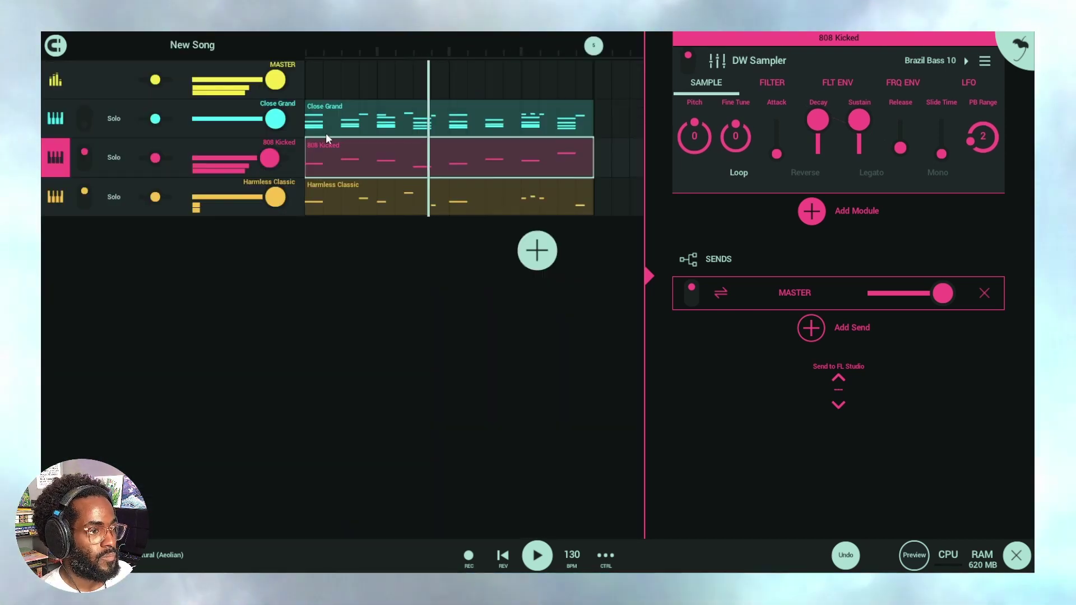
# Step: Unmute the Close Grand channel and lower its volume slightly
pyautogui.click(85, 117)
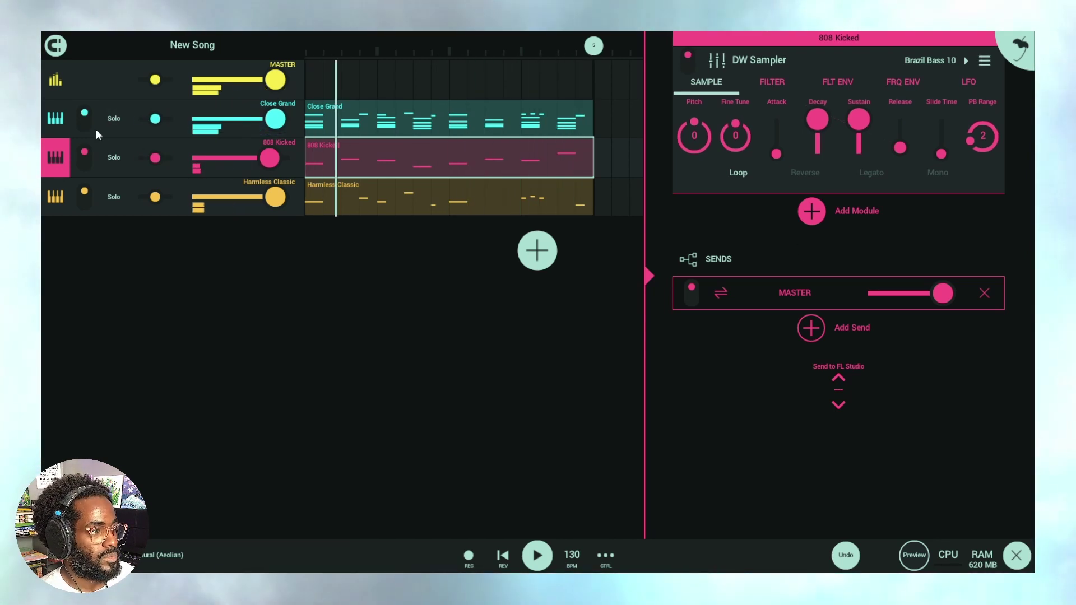
pyautogui.moveTo(270, 123); pyautogui.dragTo(268, 120)
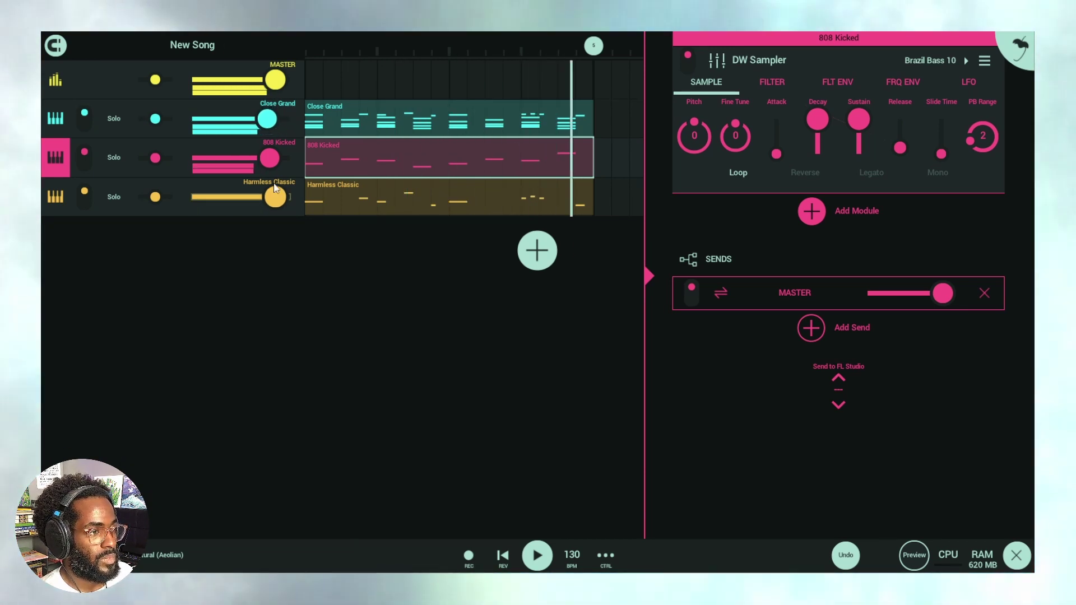
# Step: Lower the Harmless Classic sampler's sustain and slightly raise its release and slide time
pyautogui.doubleClick(366, 196)
pyautogui.moveTo(859, 120); pyautogui.dragTo(959, 116)
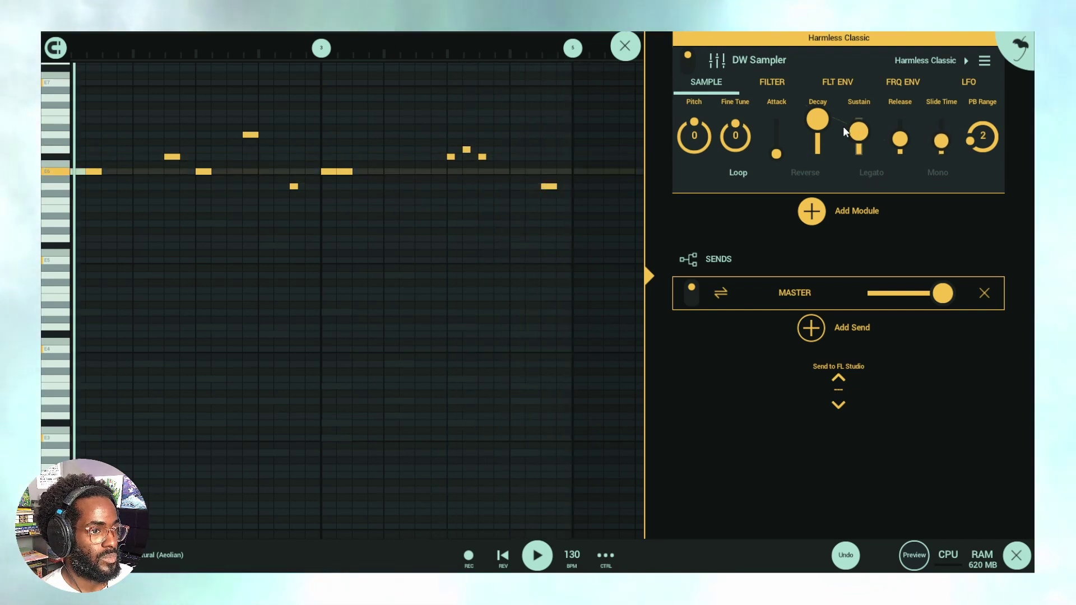
# Step: Lower the Harmless Classic sampler's sustain a little further and close its piano roll
pyautogui.moveTo(872, 128); pyautogui.dragTo(873, 136)
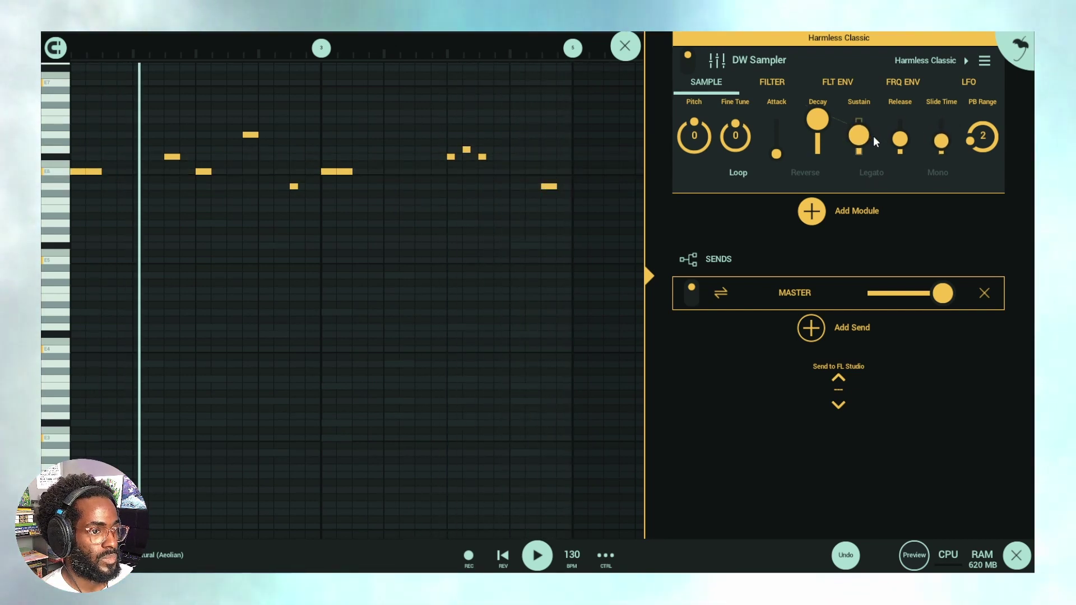
pyautogui.click(626, 46)
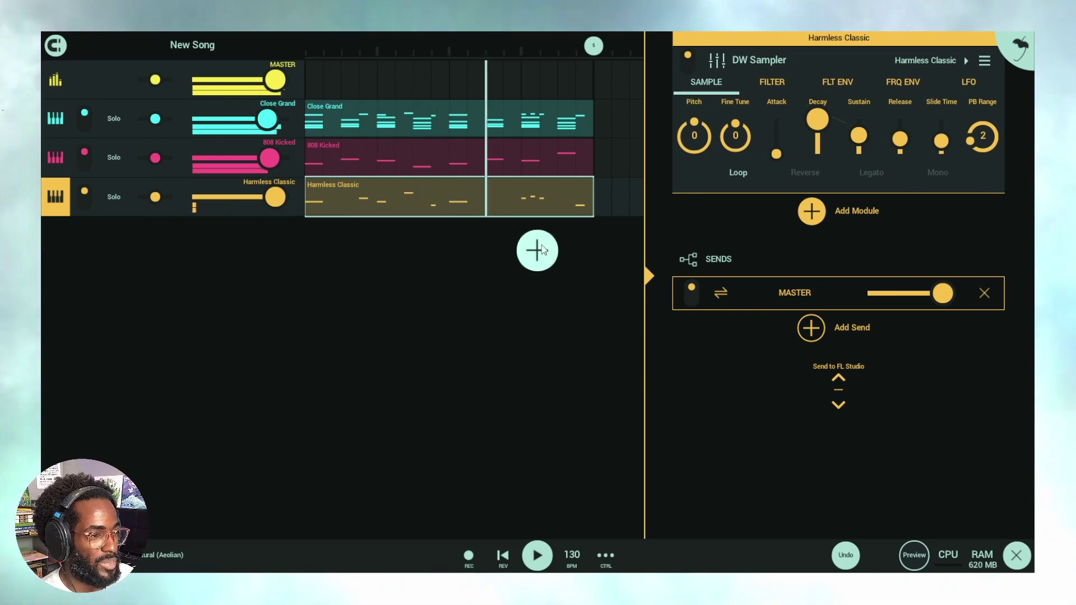
# Step: Examine the chord and melody notes in the Close Grand clip
pyautogui.click(491, 123)
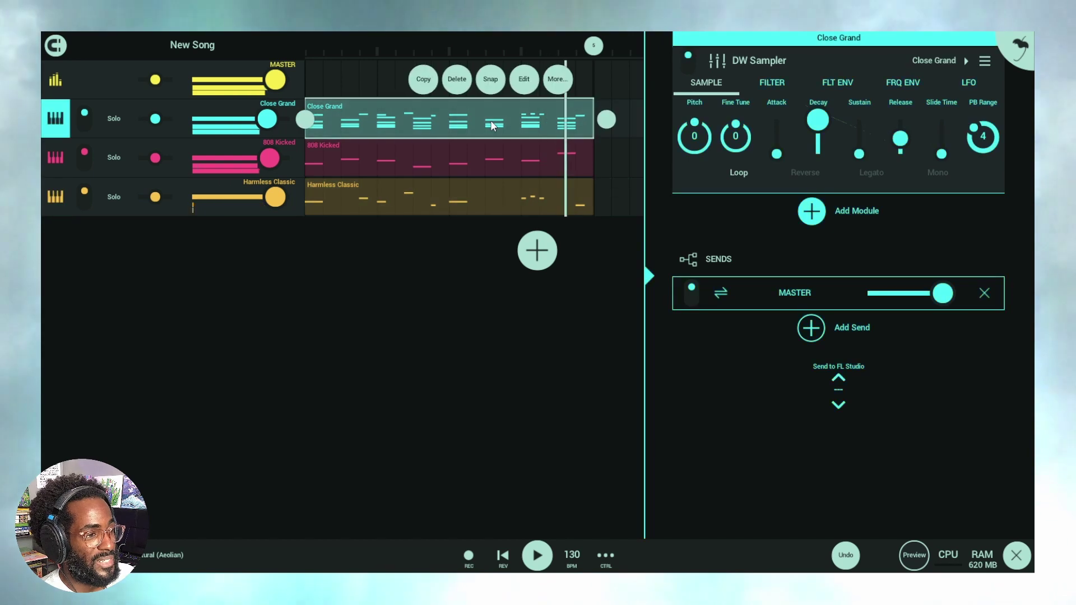
pyautogui.click(489, 121)
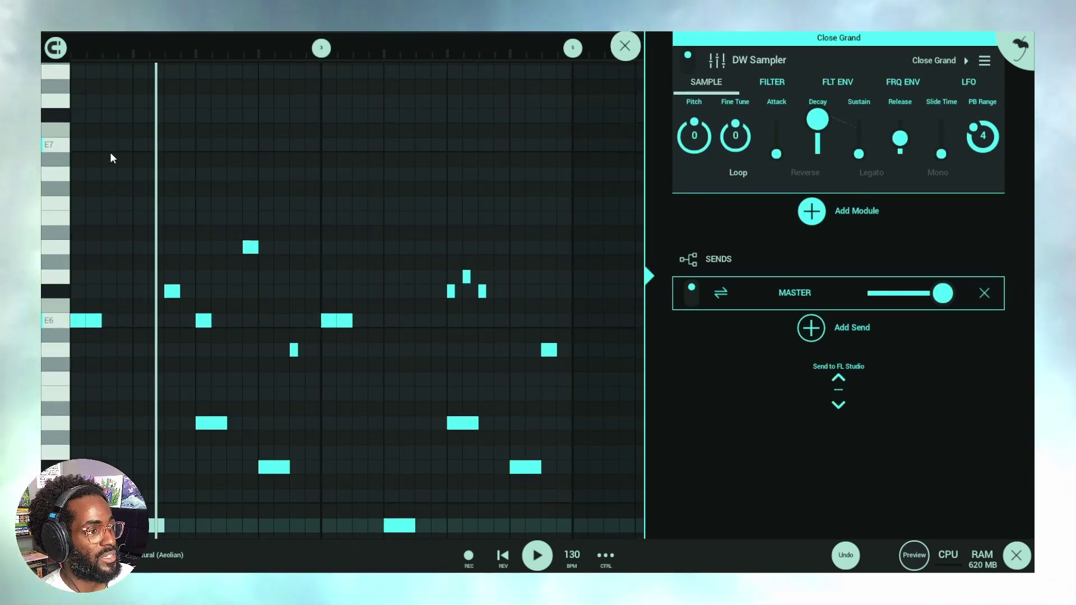
pyautogui.scroll(3, 99, 256)
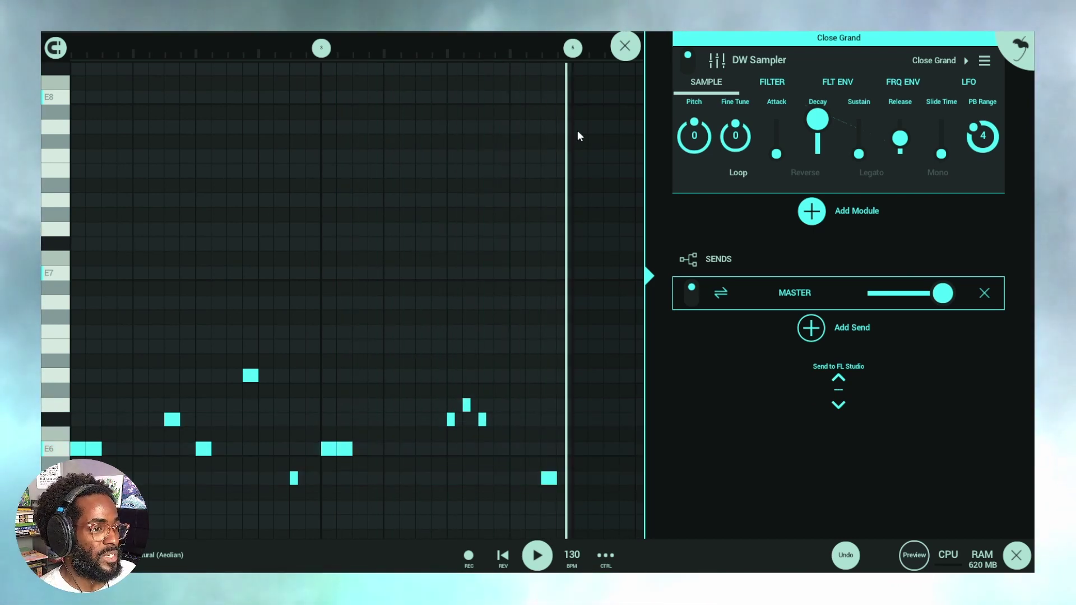
pyautogui.scroll(-4, 477, 175)
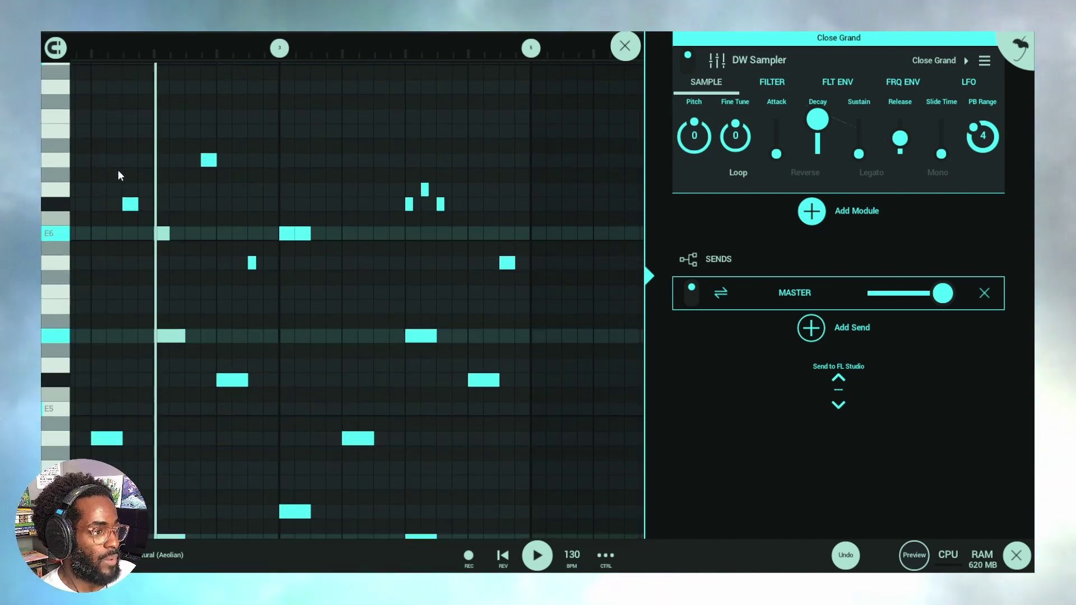
pyautogui.scroll(-2, 302, 189)
pyautogui.scroll(-1, 300, 202)
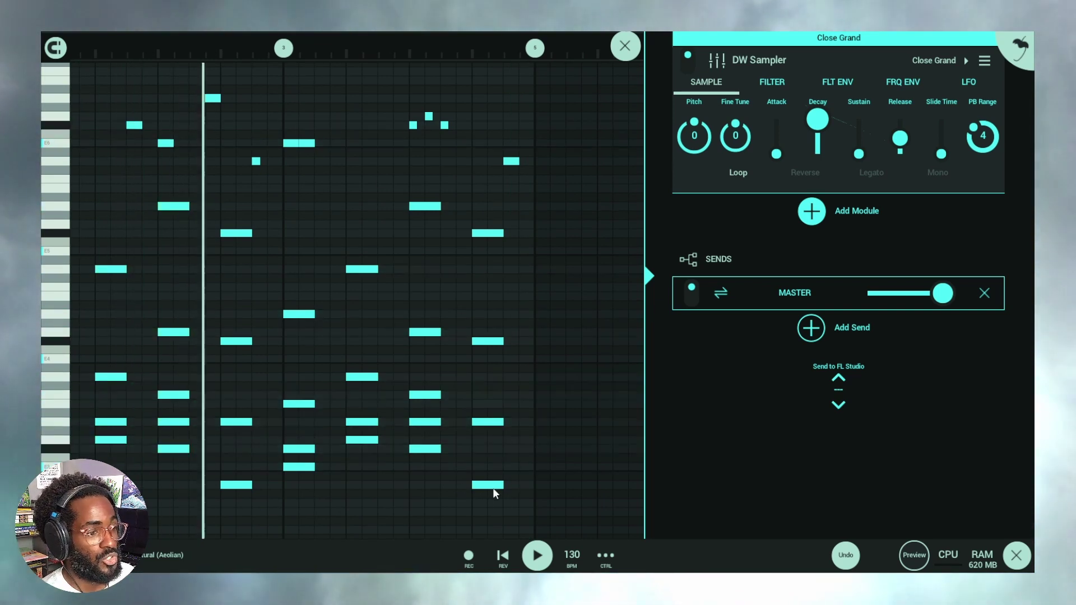
pyautogui.click(625, 46)
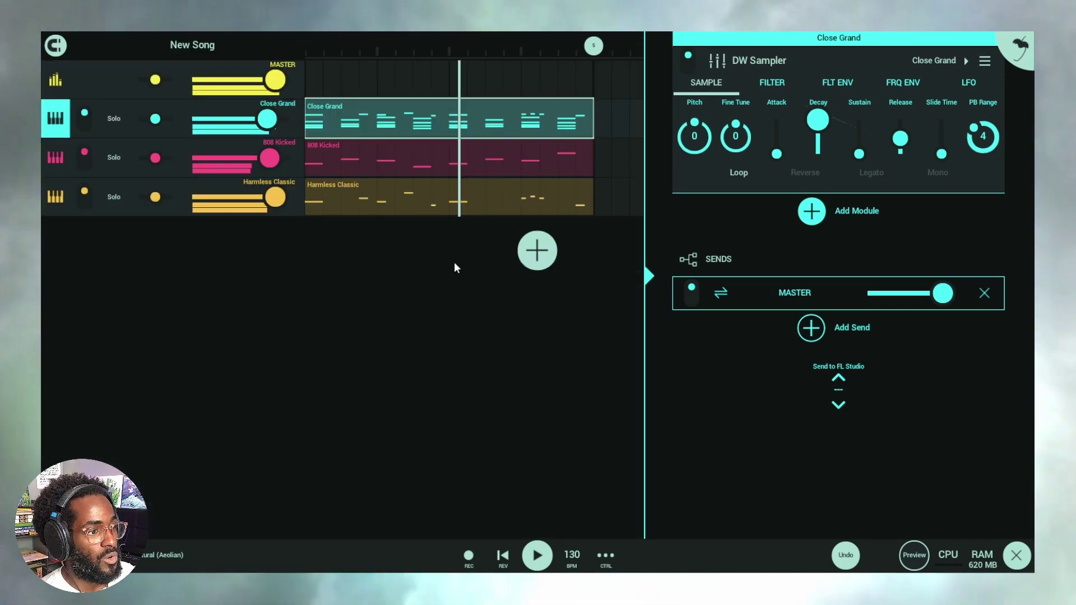
# Step: Copy the Close Grand clip and add a new DW Sampler channel
pyautogui.click(476, 117)
pyautogui.click(406, 82)
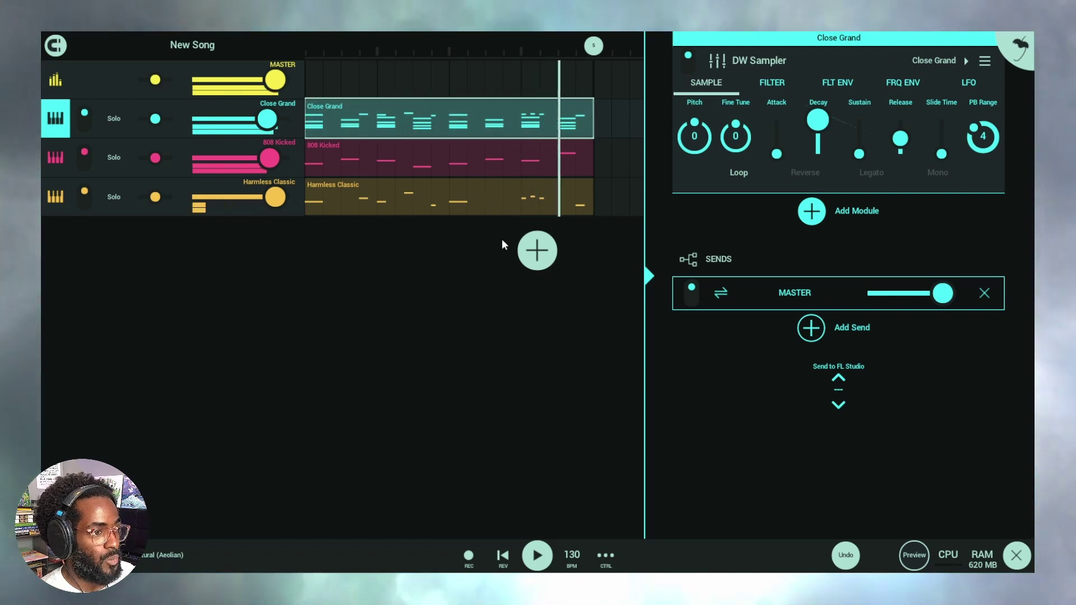
pyautogui.click(533, 252)
pyautogui.click(645, 292)
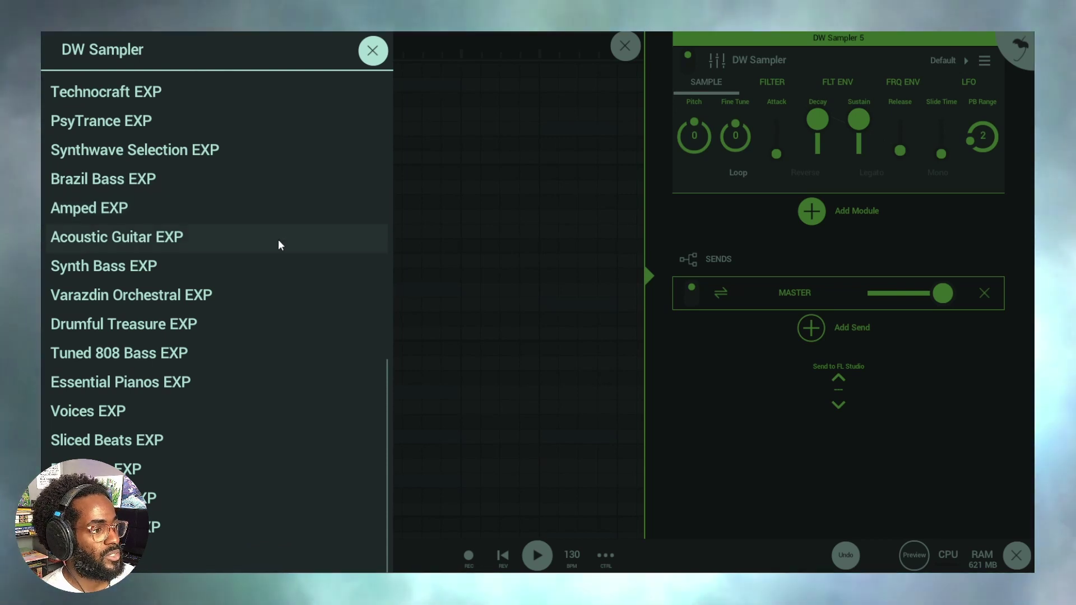
# Step: Audition Acoustic Guitar EXP presets such as Banjo and Acoustic Glissando for the new sampler and settle on Steel Soft
pyautogui.click(277, 240)
pyautogui.click(185, 152)
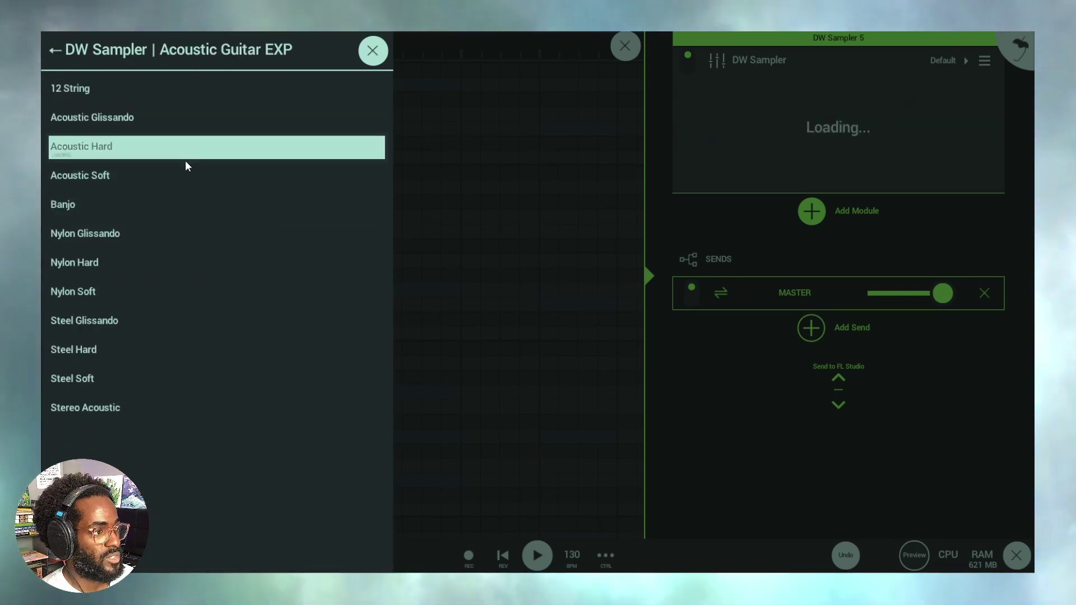
pyautogui.click(193, 169)
pyautogui.click(186, 203)
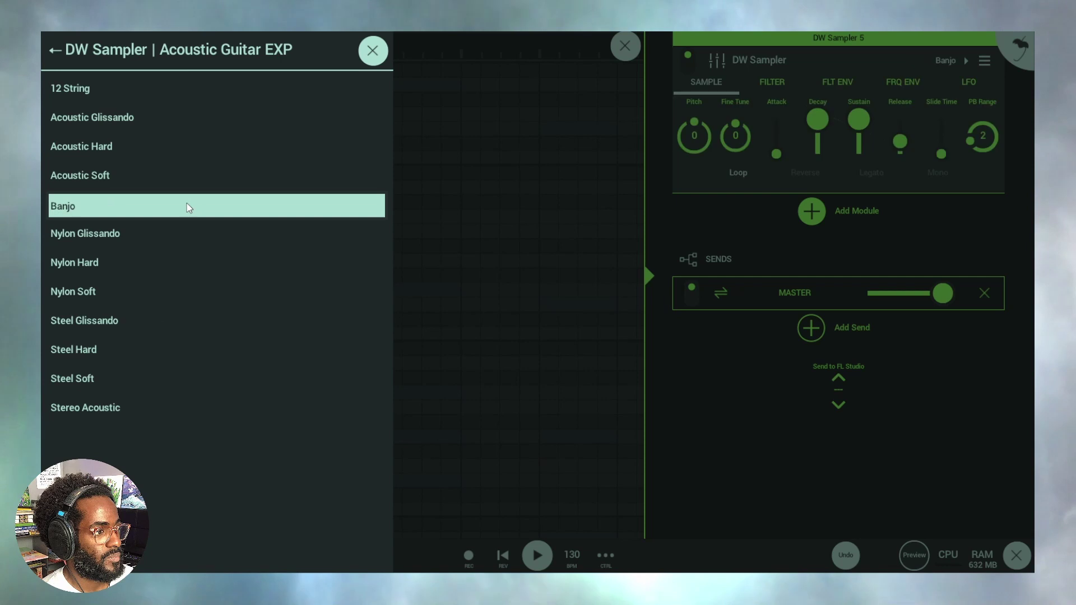
pyautogui.click(195, 148)
pyautogui.click(198, 121)
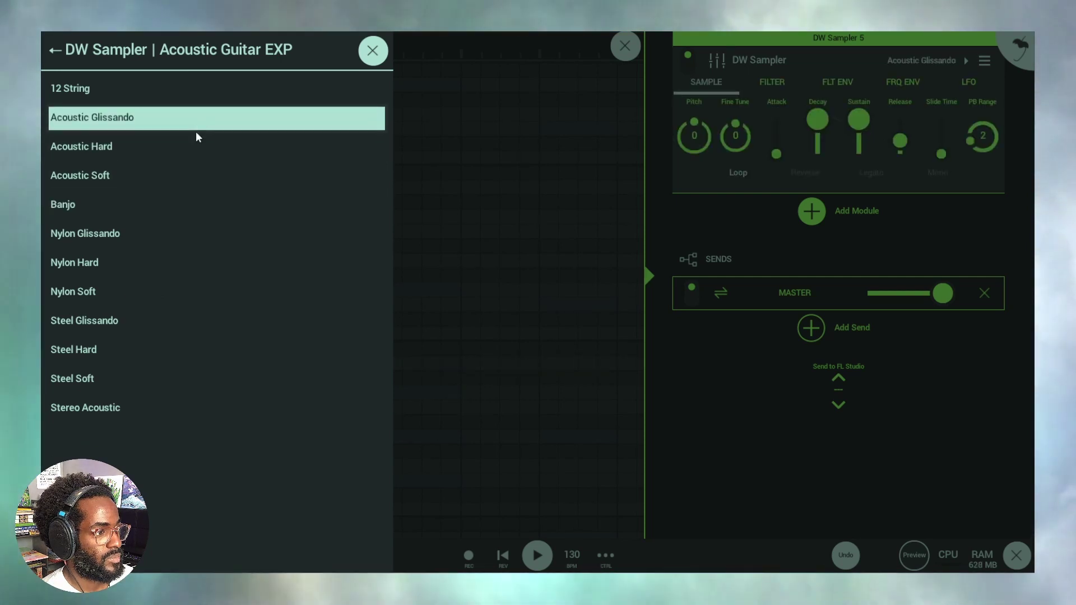
pyautogui.click(165, 369)
pyautogui.click(182, 350)
pyautogui.click(177, 372)
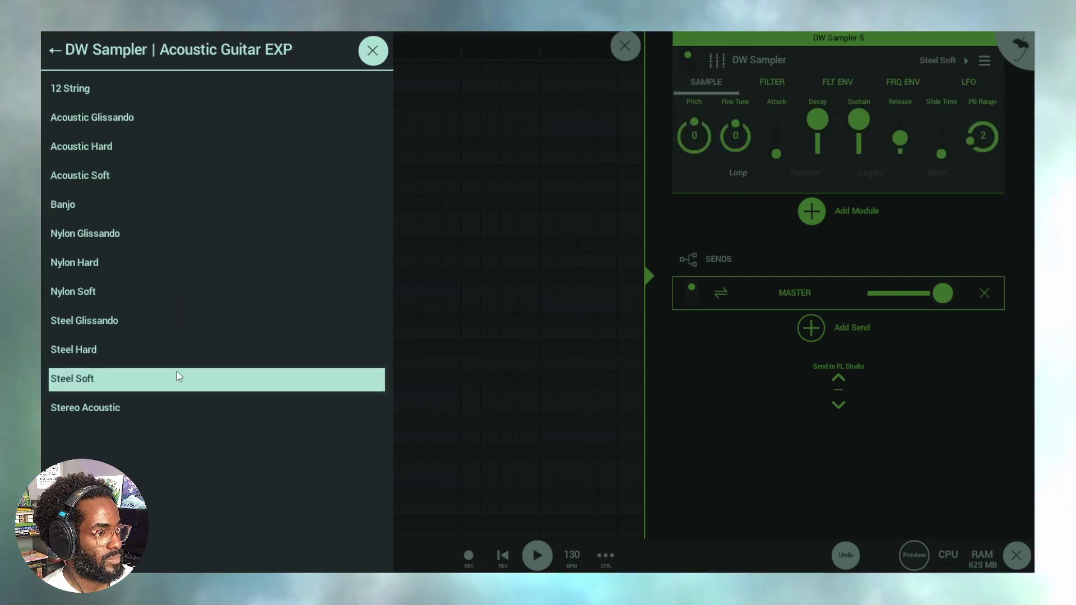
pyautogui.click(373, 51)
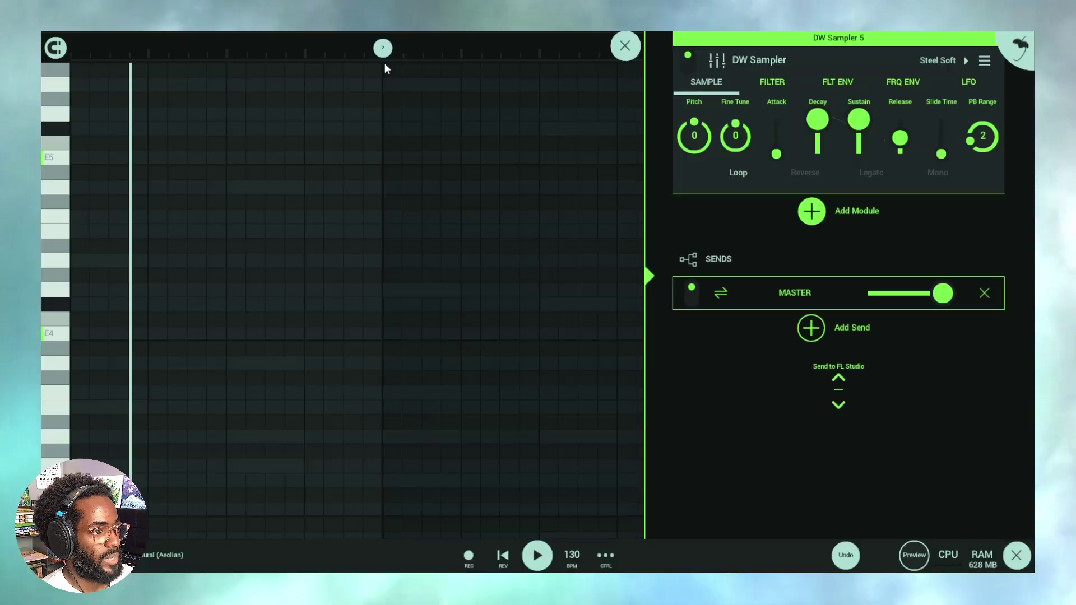
# Step: Replace the empty Steel Soft clip with the copied Close Grand clip, starting at bar 1
pyautogui.click(623, 46)
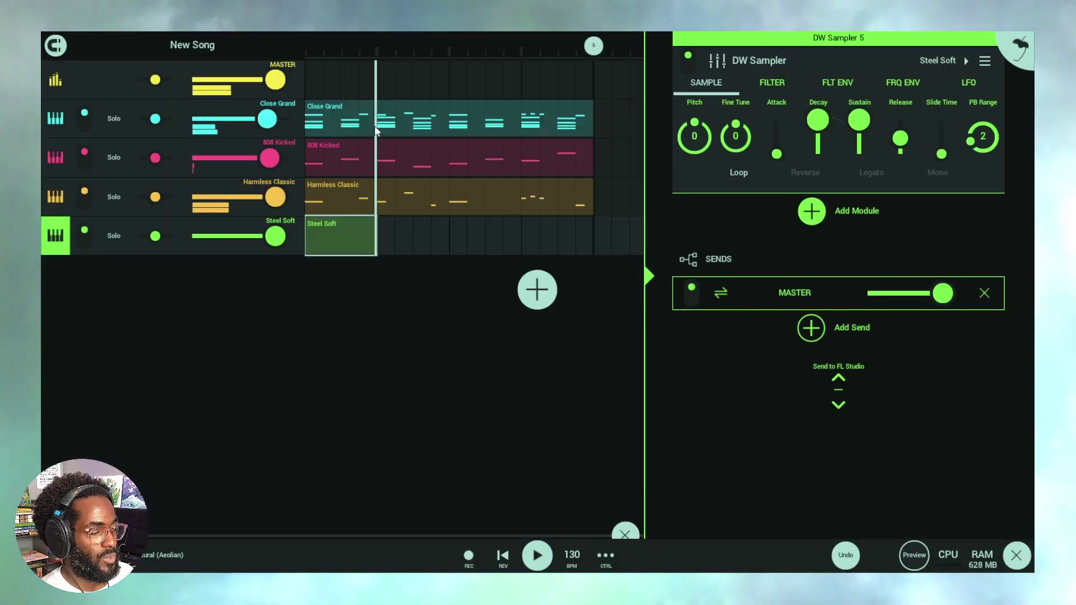
pyautogui.click(322, 228)
pyautogui.click(319, 192)
pyautogui.click(308, 236)
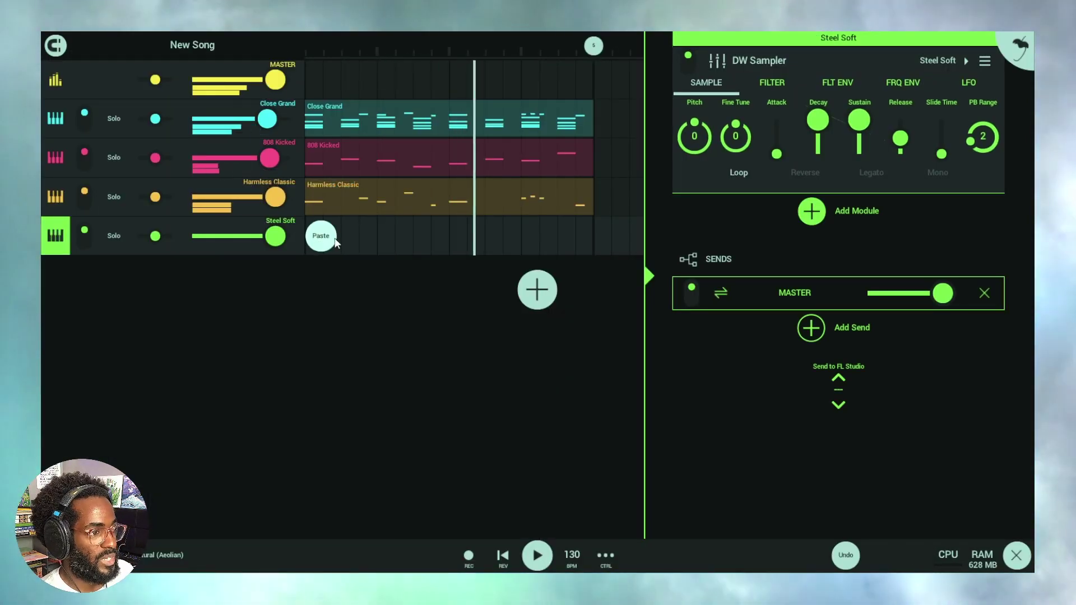
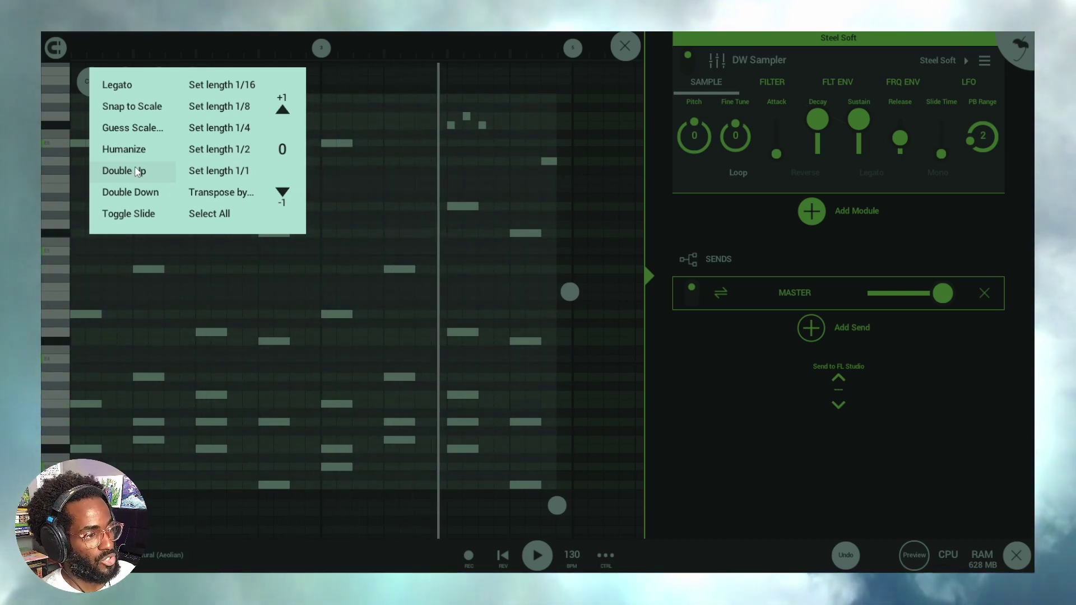
# Step: Try doubling all the Steel Soft notes an octave up, and undo the doubling
pyautogui.click(435, 214)
pyautogui.scroll(3, 562, 221)
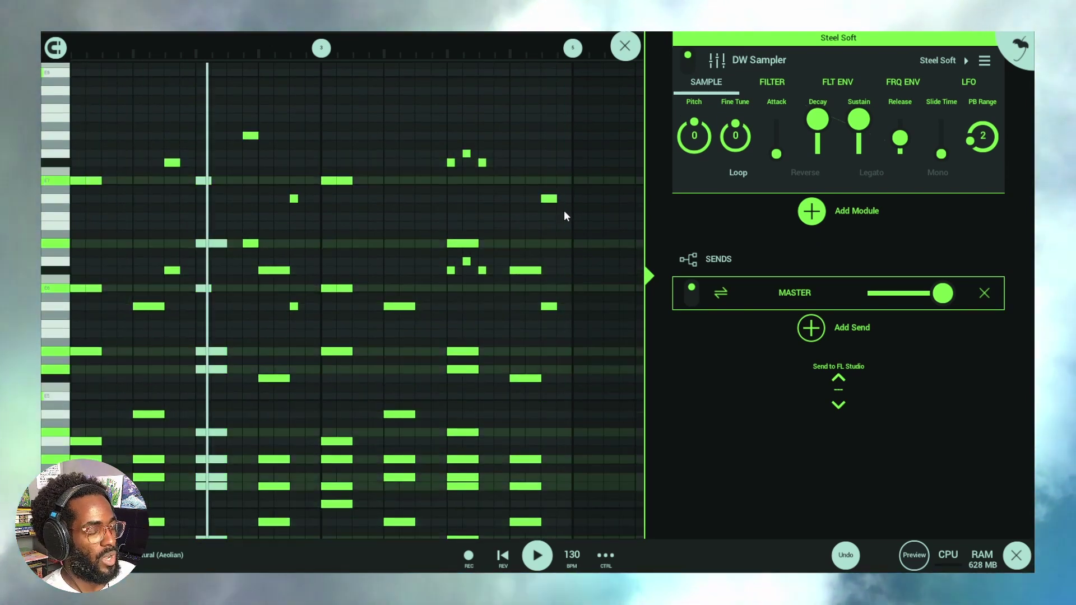
pyautogui.scroll(-3, 566, 285)
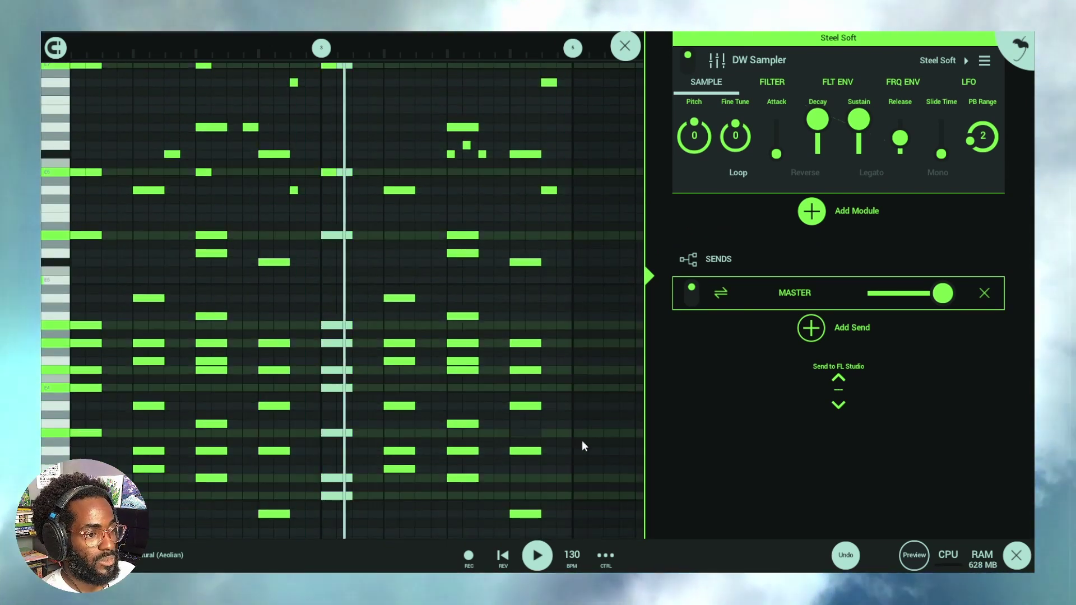
pyautogui.scroll(-2, 580, 446)
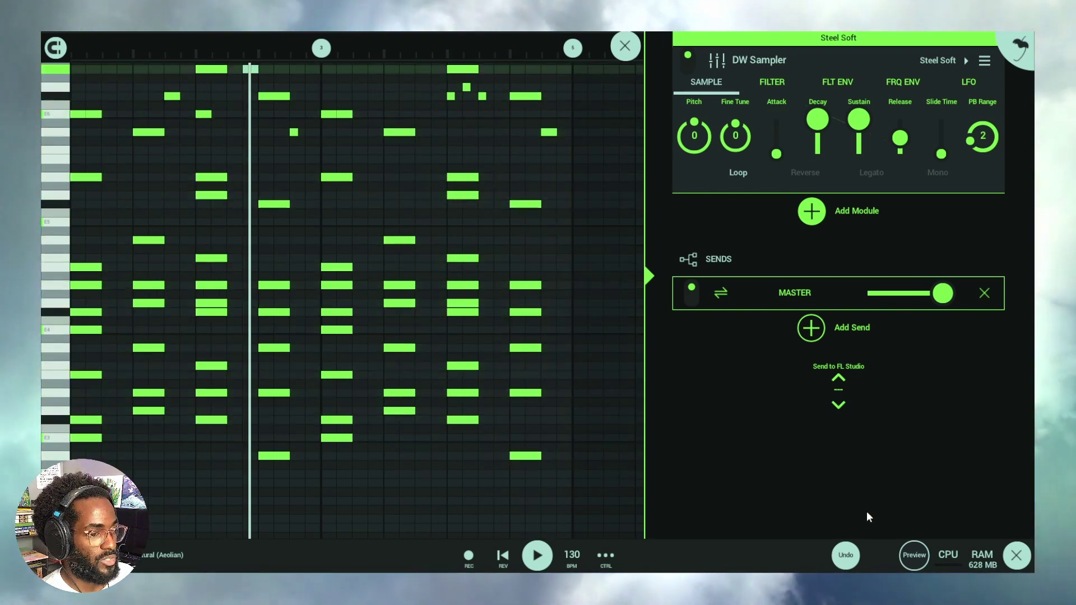
pyautogui.click(846, 556)
# Step: Select all the Steel Soft notes and transpose them up two octaves
pyautogui.moveTo(577, 507); pyautogui.dragTo(71, 83)
pyautogui.click(189, 84)
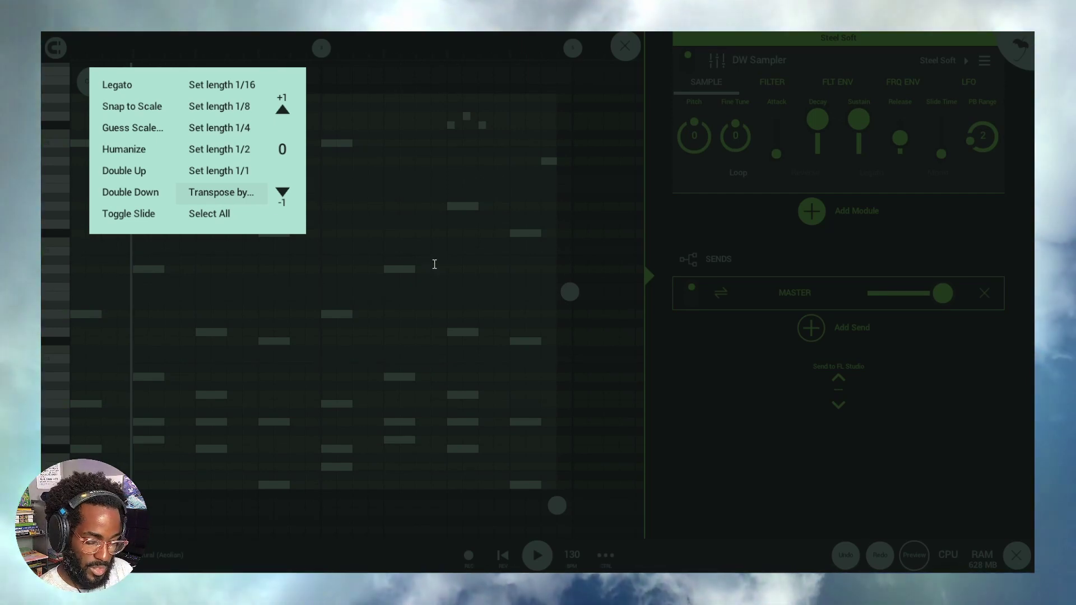
pyautogui.click(474, 291)
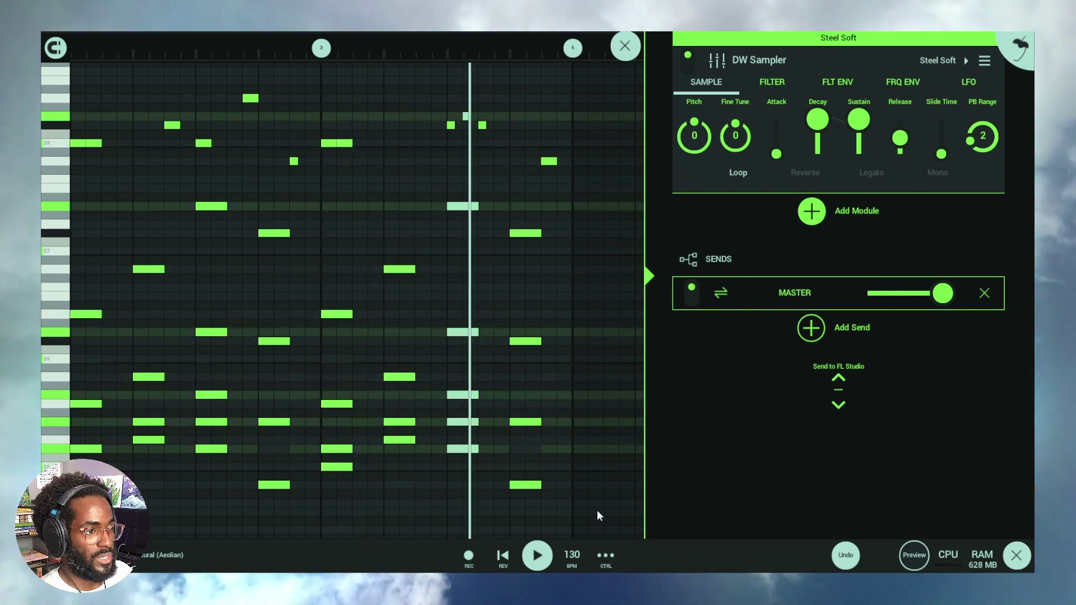
# Step: Lengthen all the Steel Soft notes by half a beat and return to the playlist
pyautogui.moveTo(597, 510); pyautogui.dragTo(73, 68)
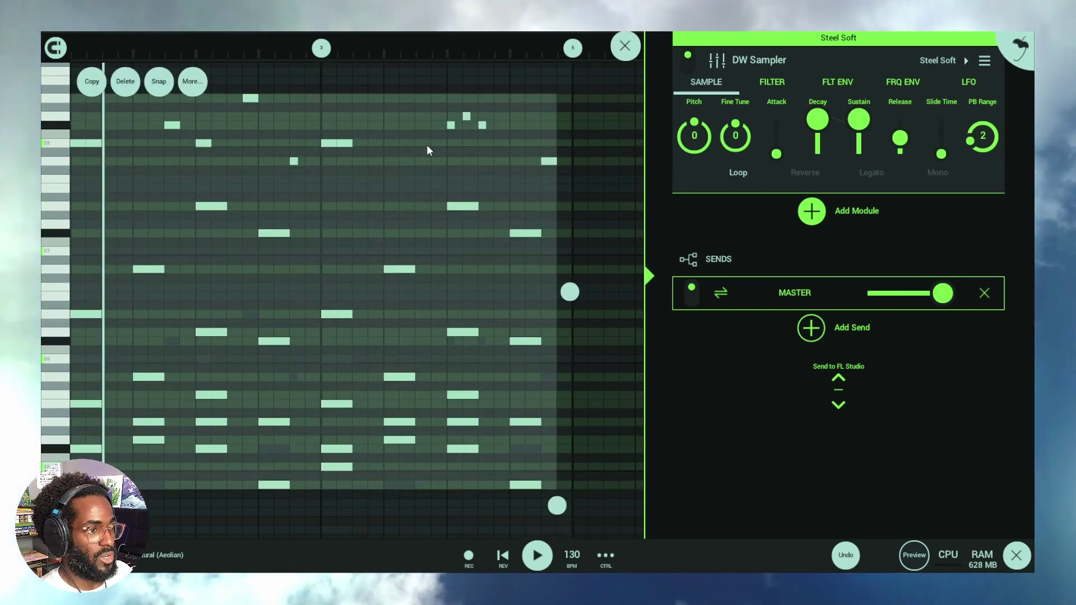
pyautogui.moveTo(570, 291); pyautogui.dragTo(583, 294)
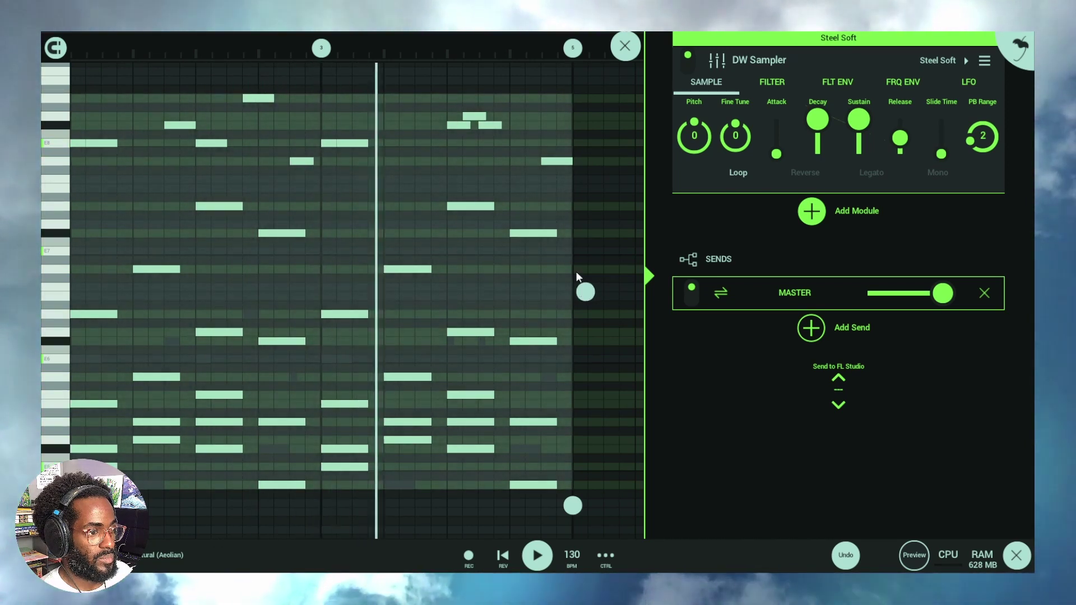
pyautogui.click(625, 46)
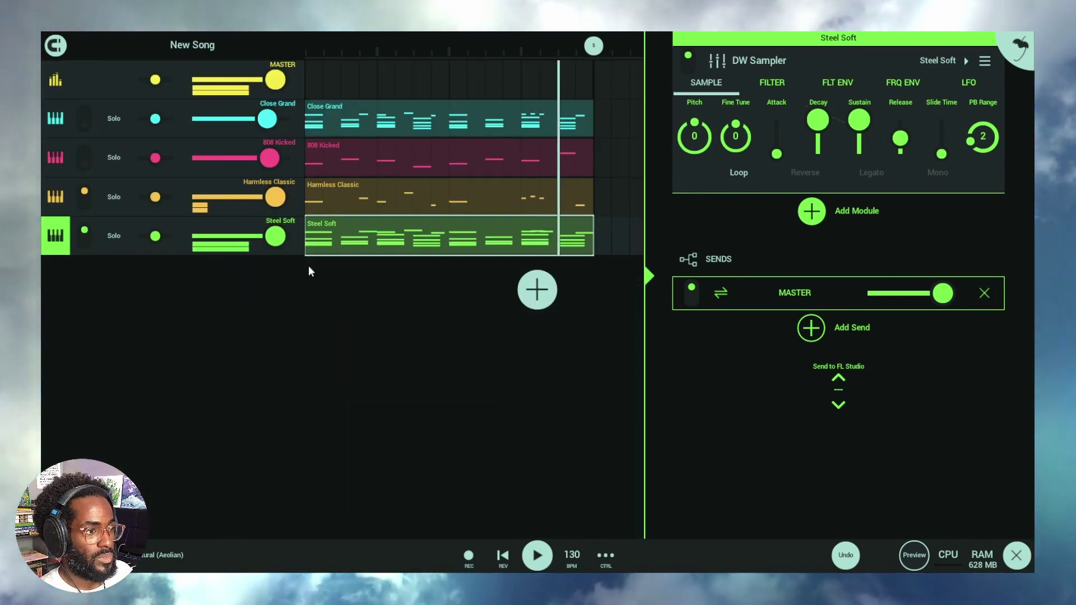
# Step: Unmute the 808 Kicked channel and open the preset categories of its sampler
pyautogui.click(86, 158)
pyautogui.click(362, 166)
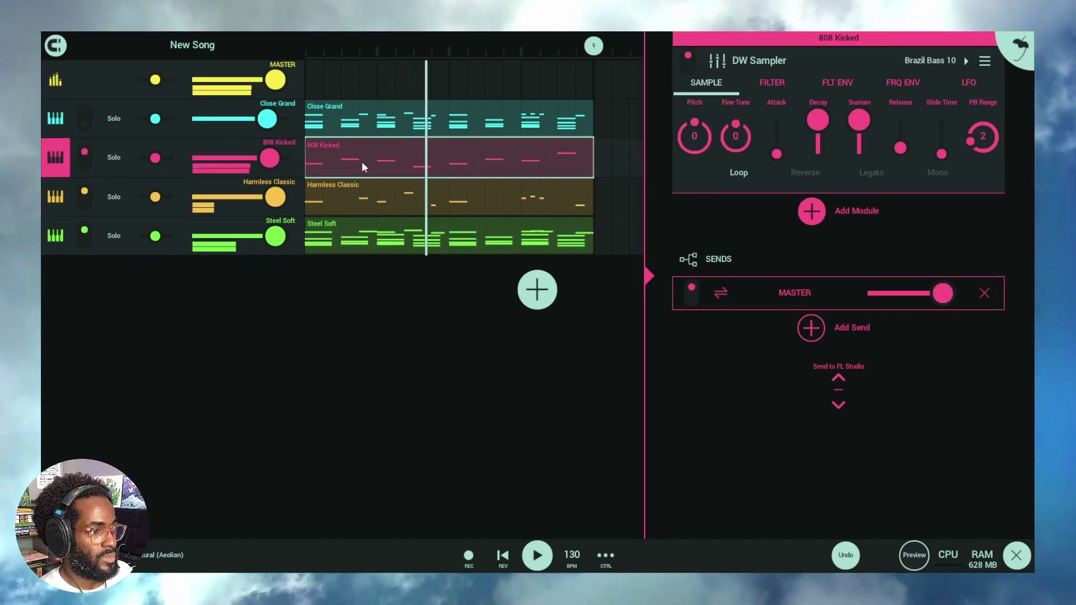
pyautogui.click(949, 61)
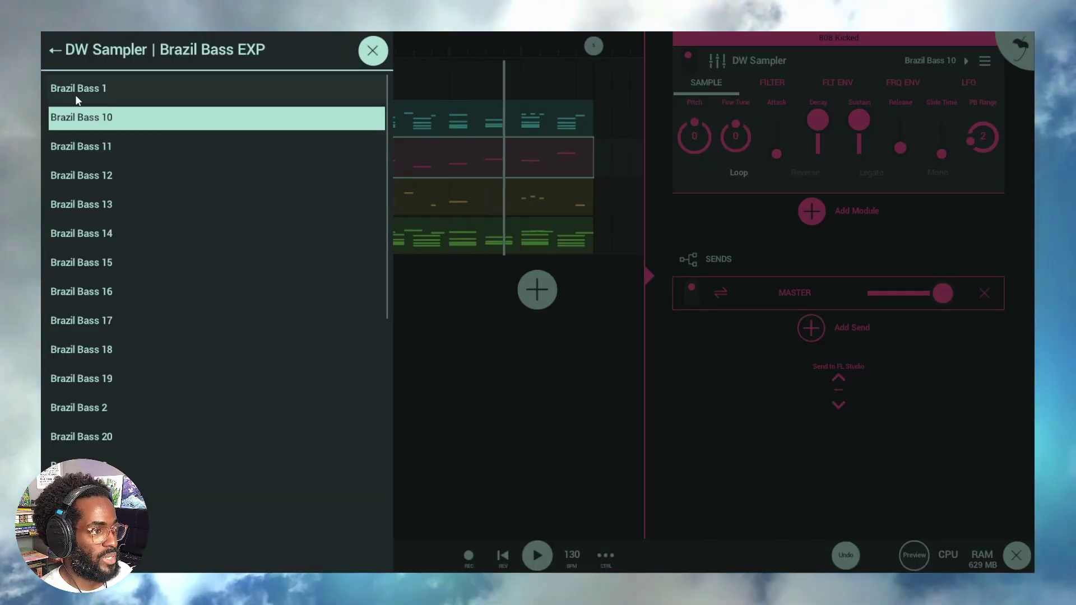
pyautogui.click(55, 50)
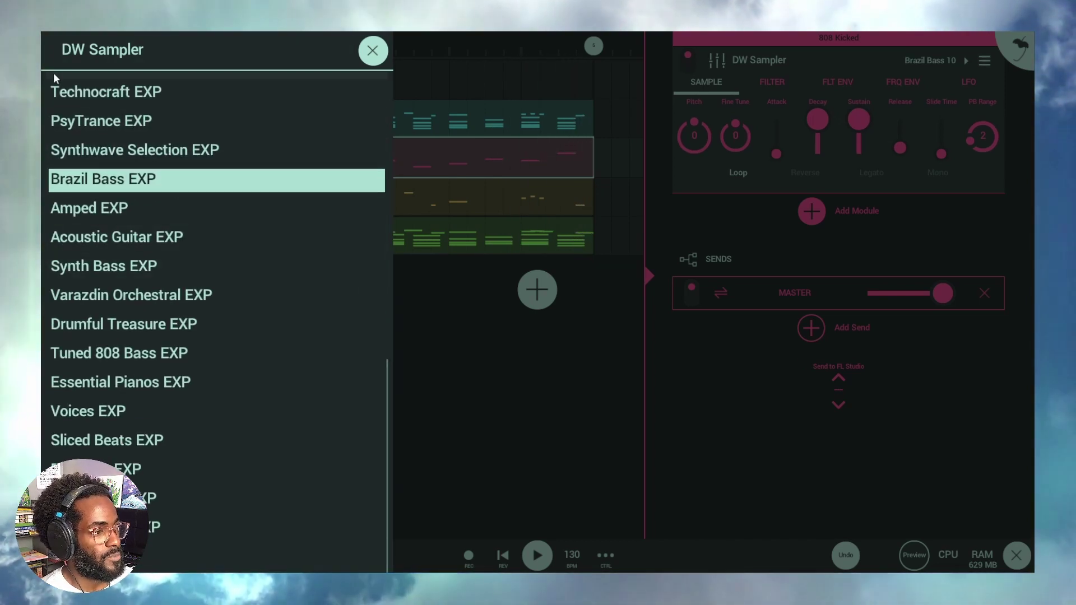
# Step: Open the Synth Bass EXP presets and audition several Groove Machine and Harmless sounds on the 808 Kicked channel, including Harmless Flow and Harmless Getta
pyautogui.click(173, 256)
pyautogui.click(148, 116)
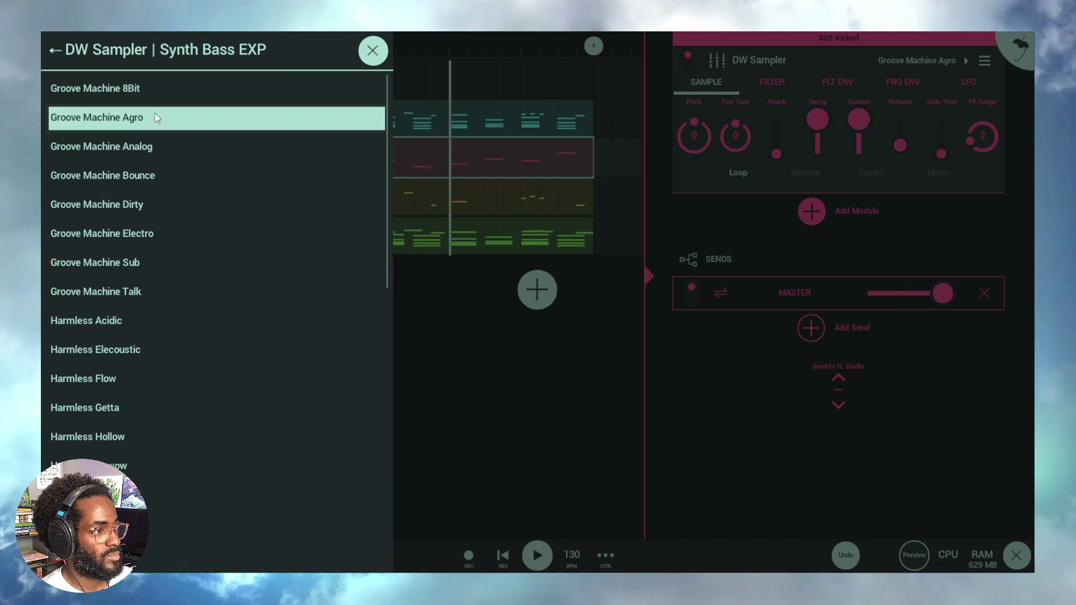
pyautogui.click(164, 96)
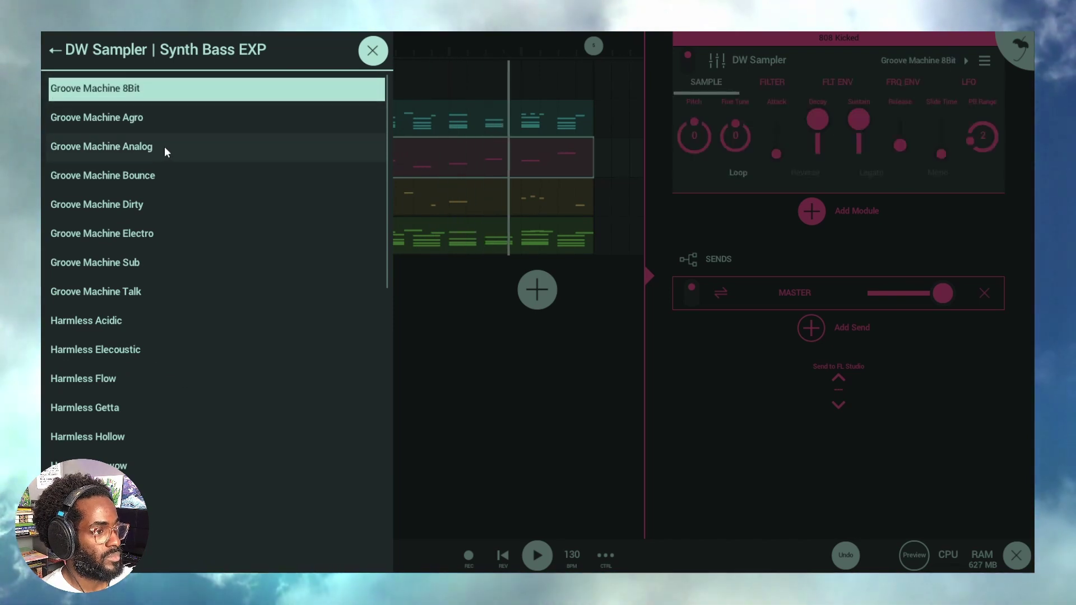
pyautogui.click(180, 173)
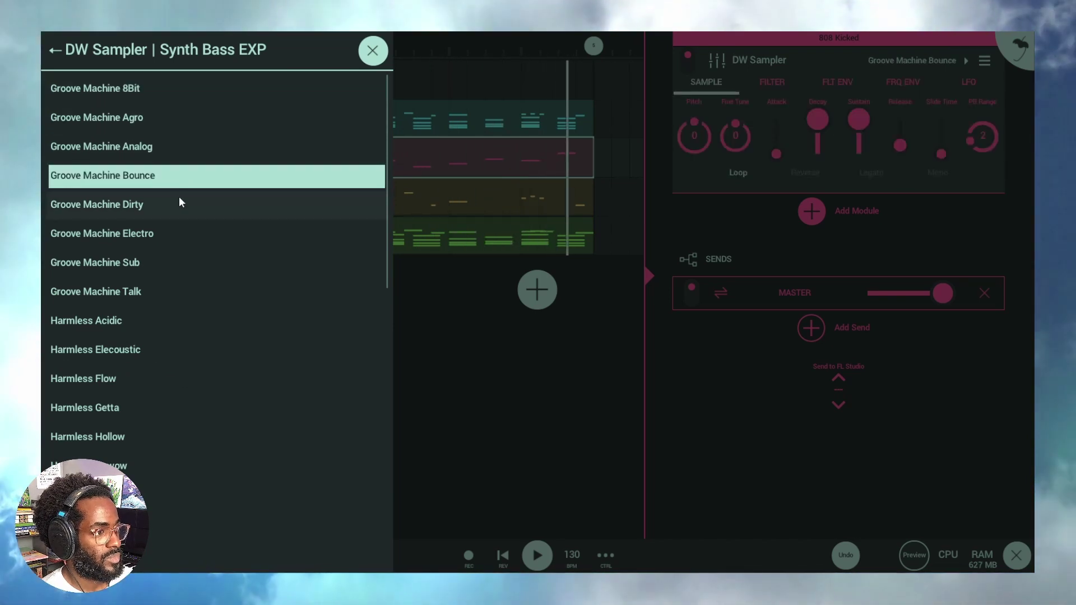
pyautogui.click(187, 265)
pyautogui.click(186, 348)
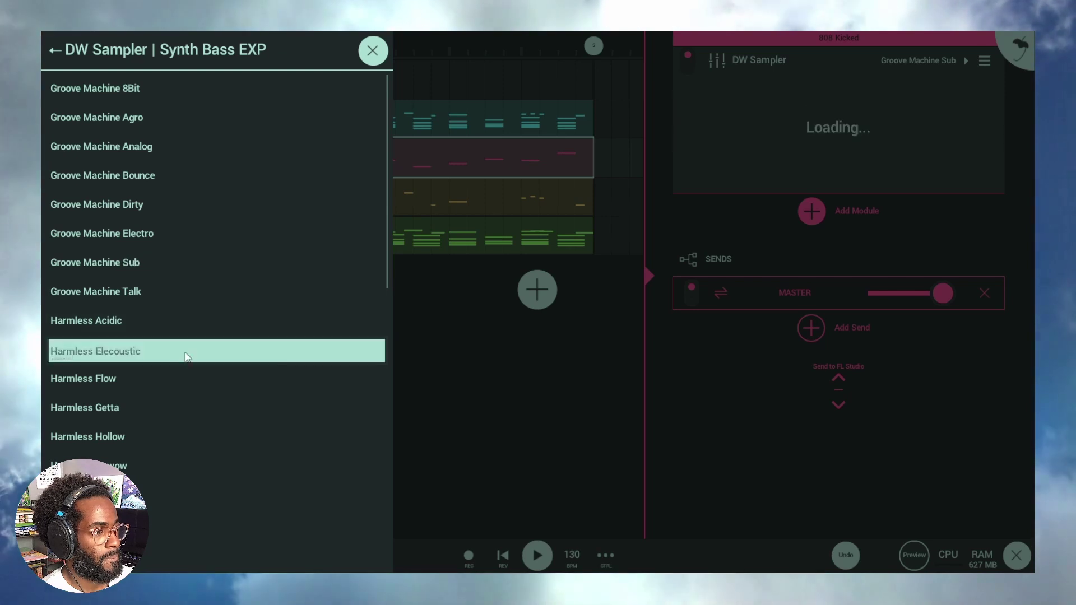
pyautogui.click(164, 386)
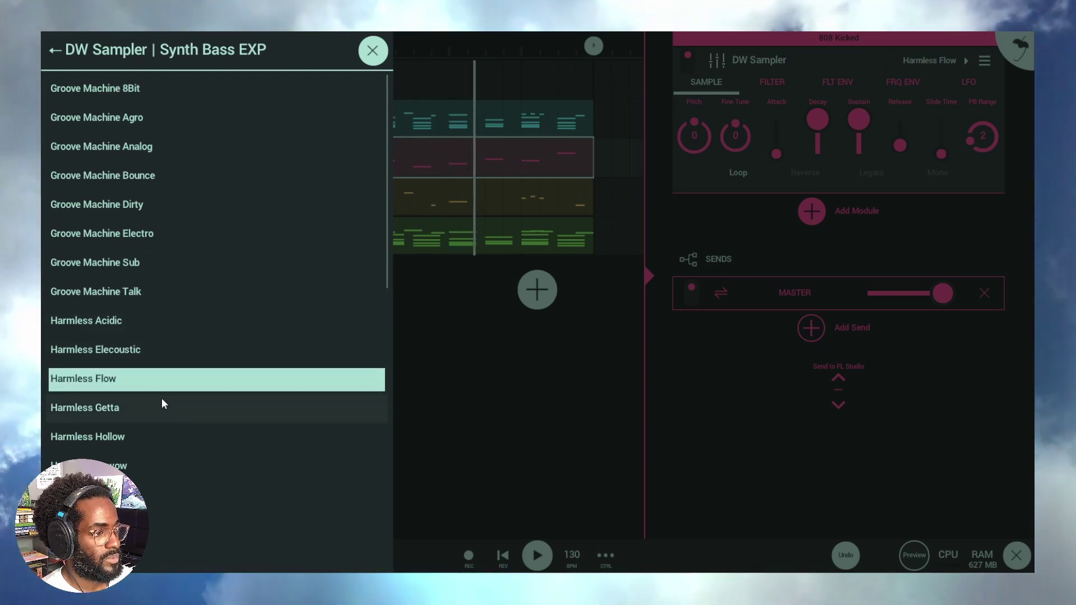
pyautogui.click(163, 402)
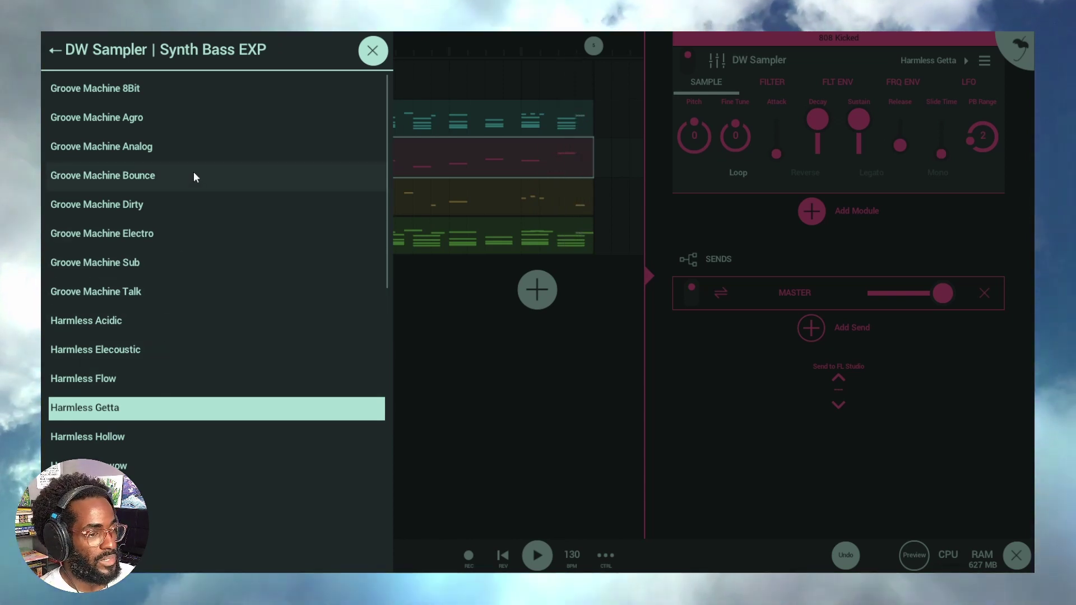
# Step: Try Sytrus Hard Sub and Sytrus Lowtune, and load the Sytrus Operator preset on the 808 Kicked channel's sampler
pyautogui.scroll(-4, 192, 292)
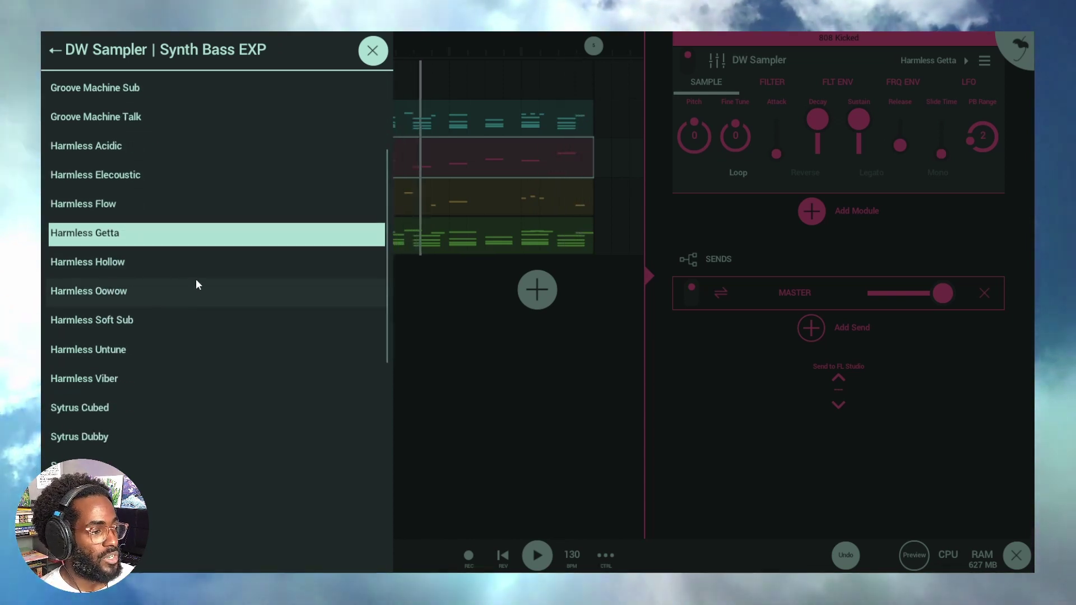
pyautogui.scroll(-2, 191, 314)
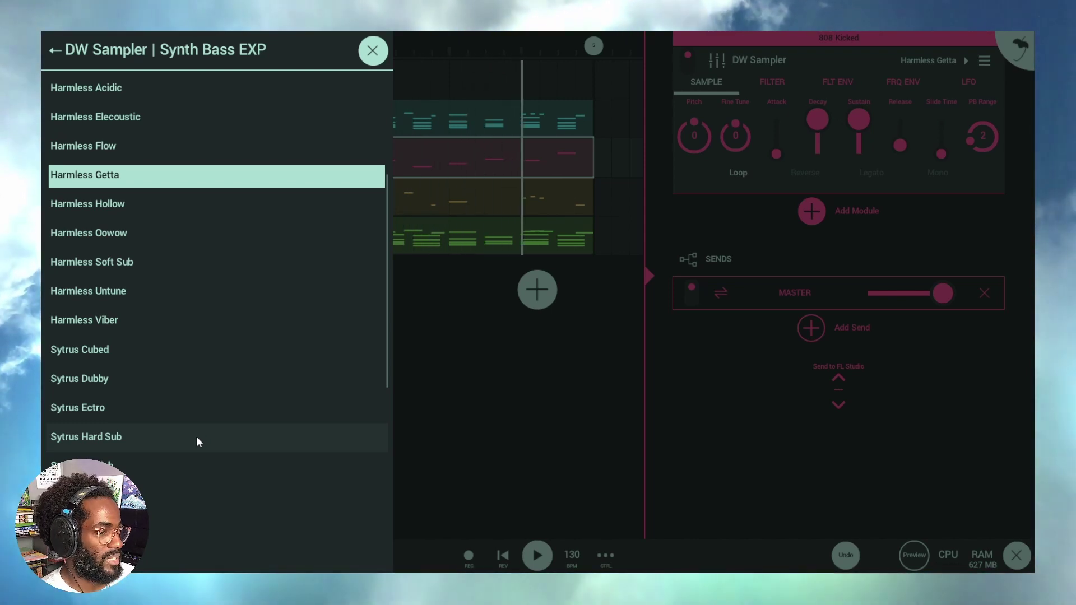
pyautogui.click(196, 436)
pyautogui.scroll(-3, 185, 339)
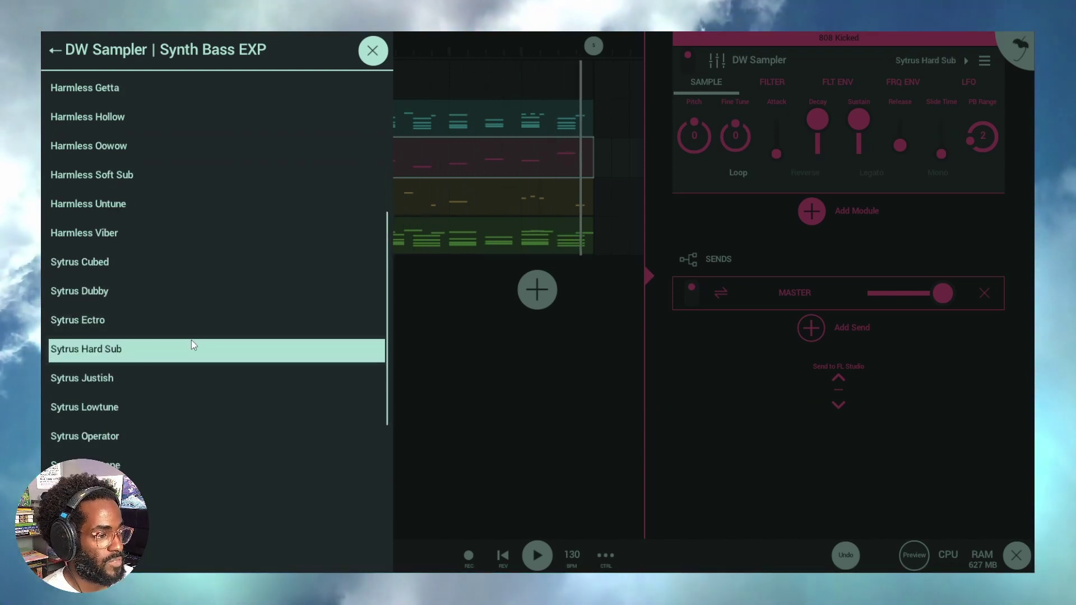
pyautogui.click(177, 409)
pyautogui.click(180, 437)
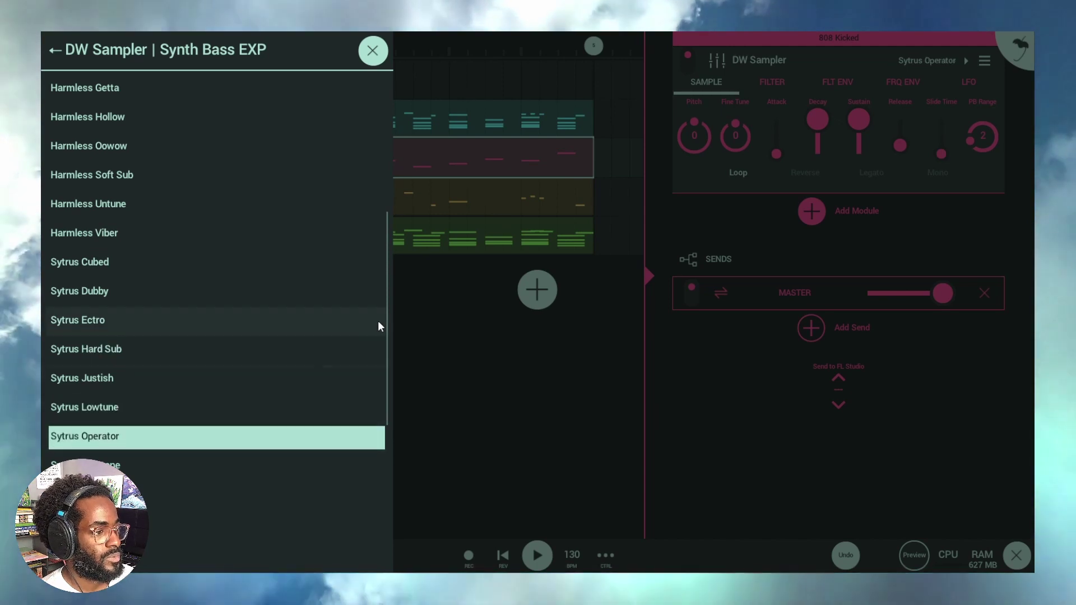
pyautogui.click(578, 248)
# Step: Open the 808 Kicked clip's notes, select all of them and transpose them up one octave
pyautogui.doubleClick(501, 162)
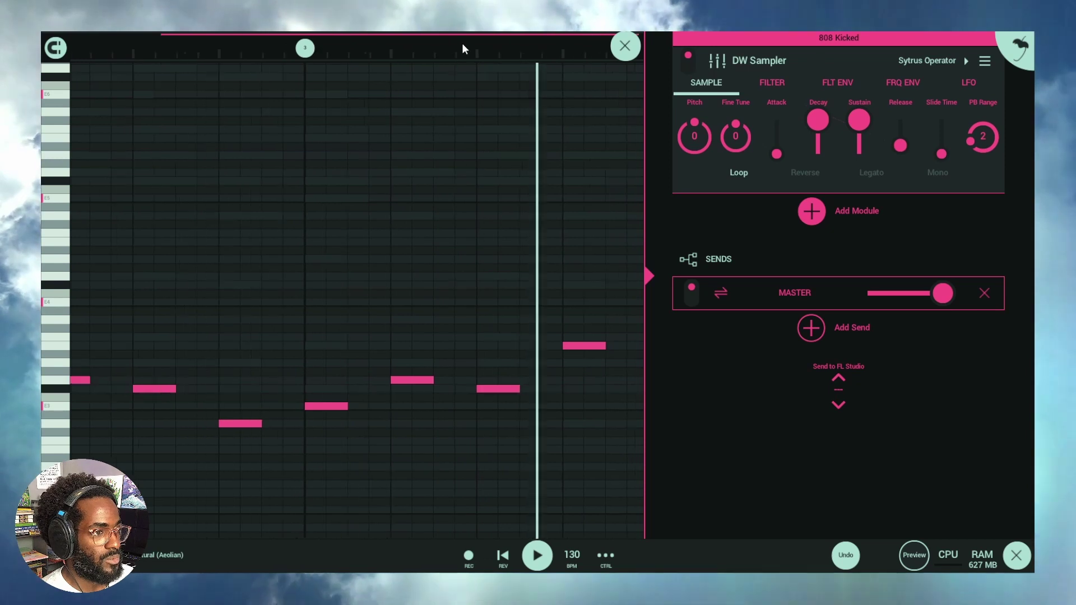
pyautogui.moveTo(620, 461); pyautogui.dragTo(75, 224)
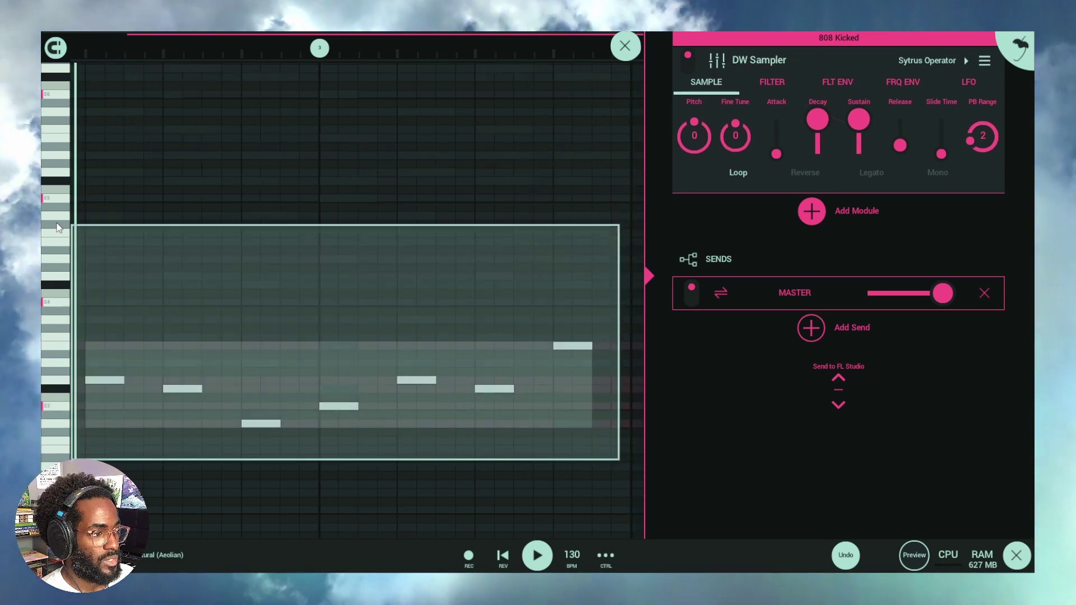
pyautogui.moveTo(342, 69); pyautogui.dragTo(348, 51)
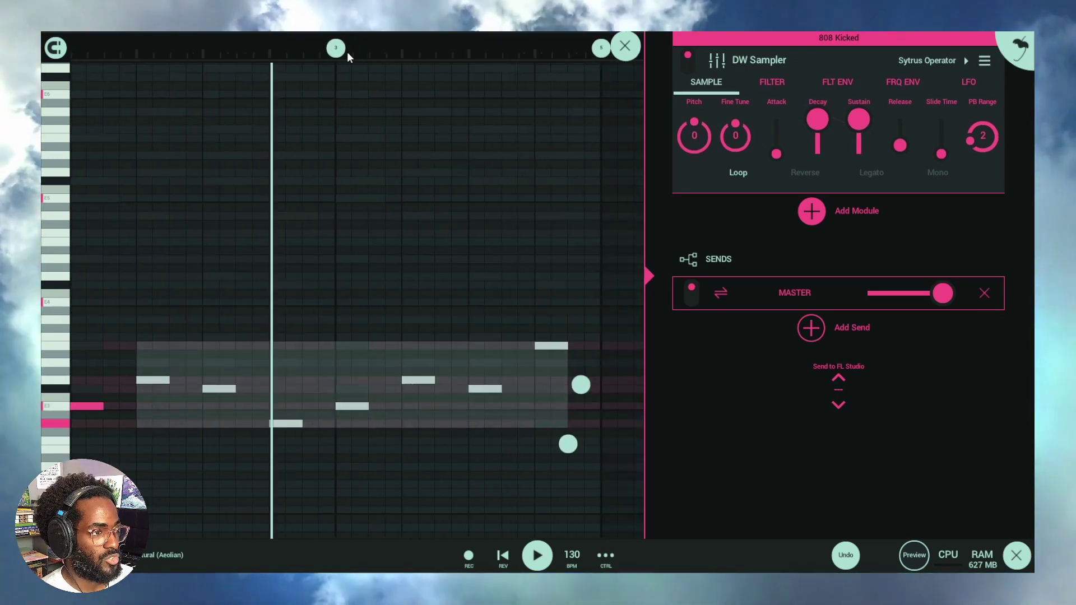
pyautogui.click(593, 475)
pyautogui.moveTo(593, 475); pyautogui.dragTo(85, 292)
pyautogui.click(193, 316)
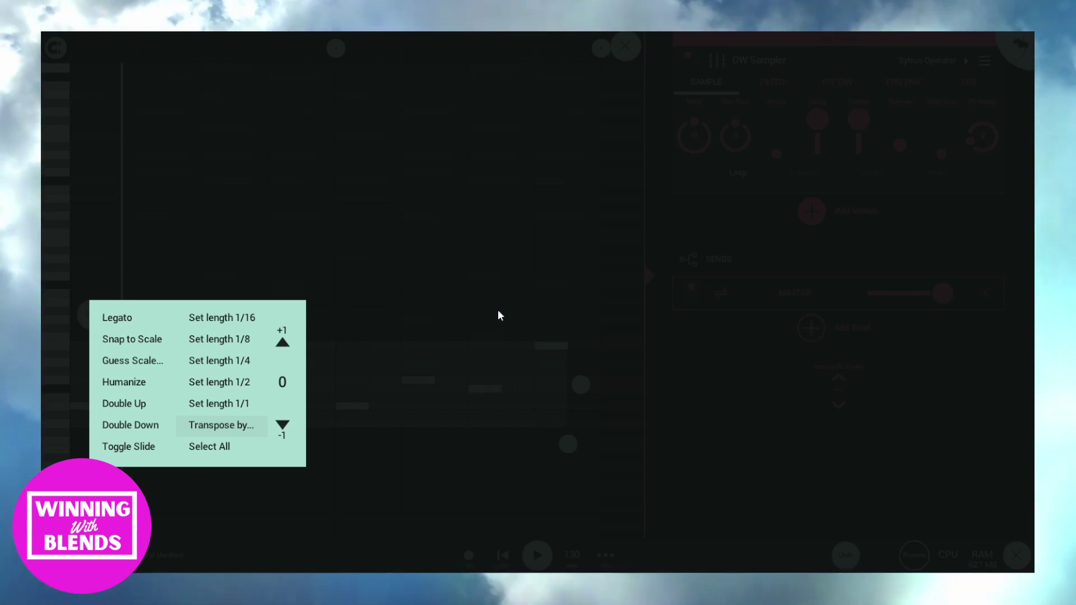
pyautogui.click(489, 295)
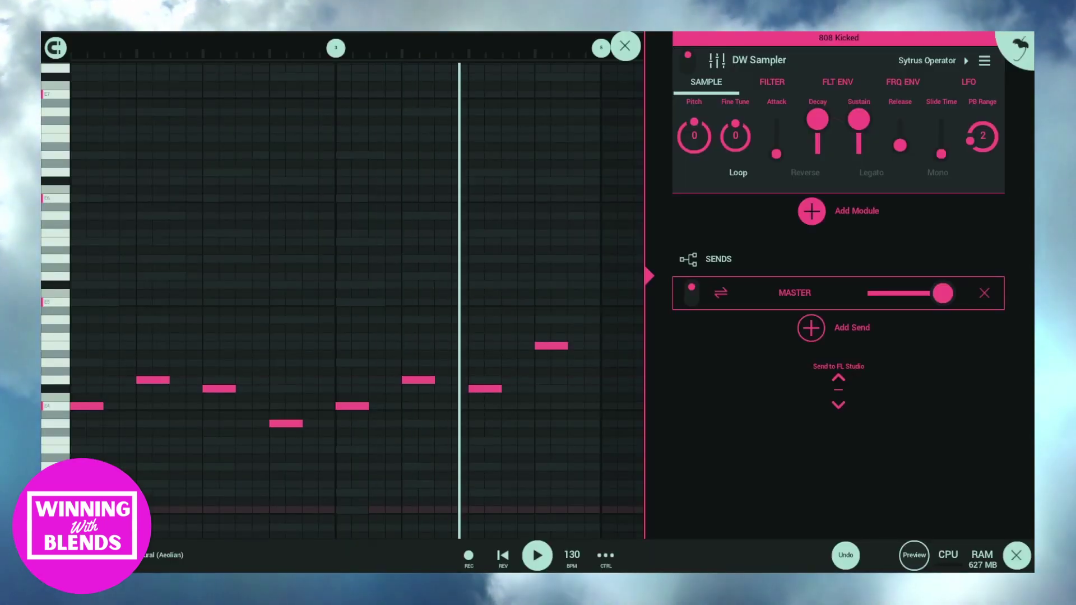
# Step: Add a Distortion effect to the 808 Kicked channel with Drive at 10, and return to the playlist
pyautogui.click(810, 211)
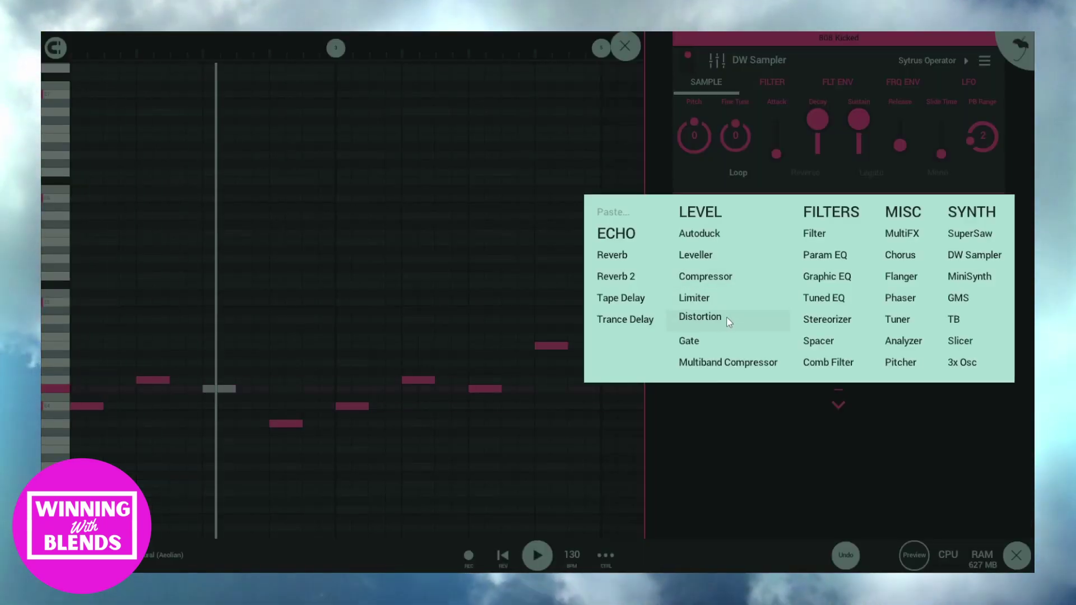
pyautogui.click(700, 319)
pyautogui.moveTo(788, 258); pyautogui.dragTo(773, 293)
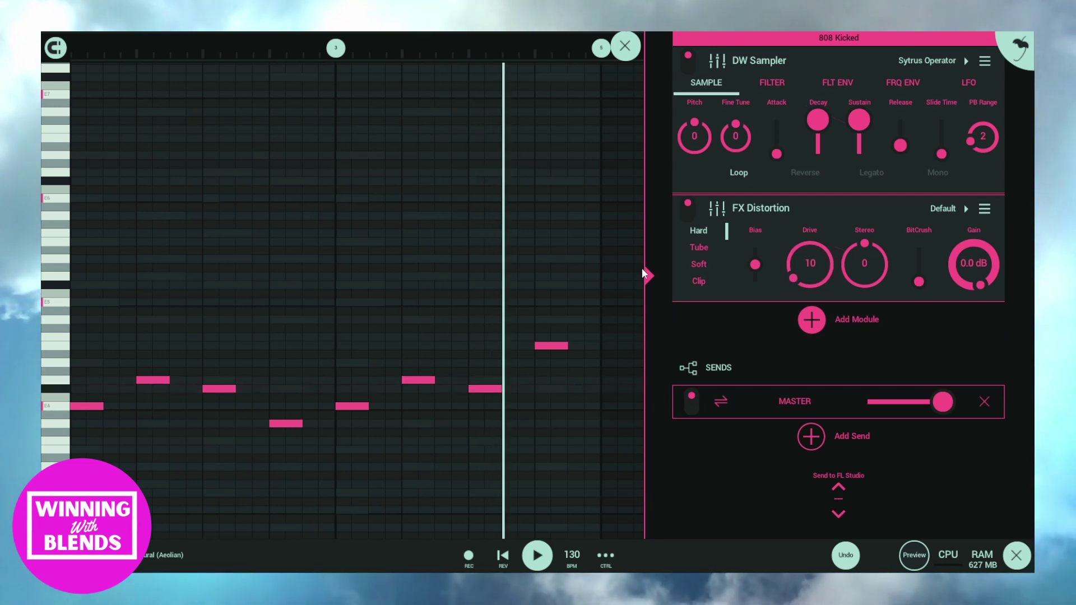
pyautogui.click(647, 275)
pyautogui.click(979, 48)
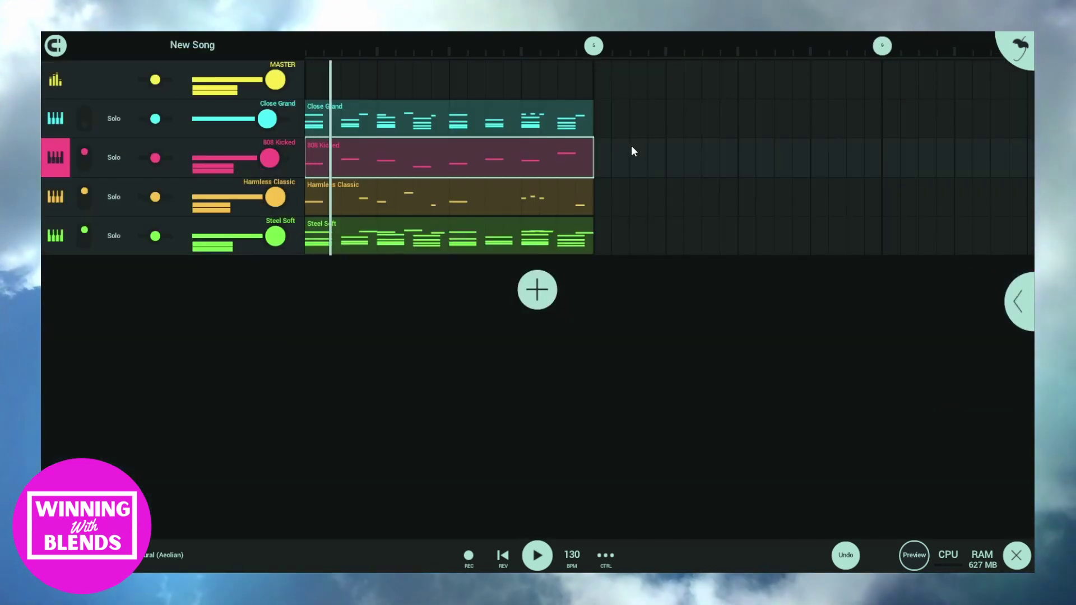